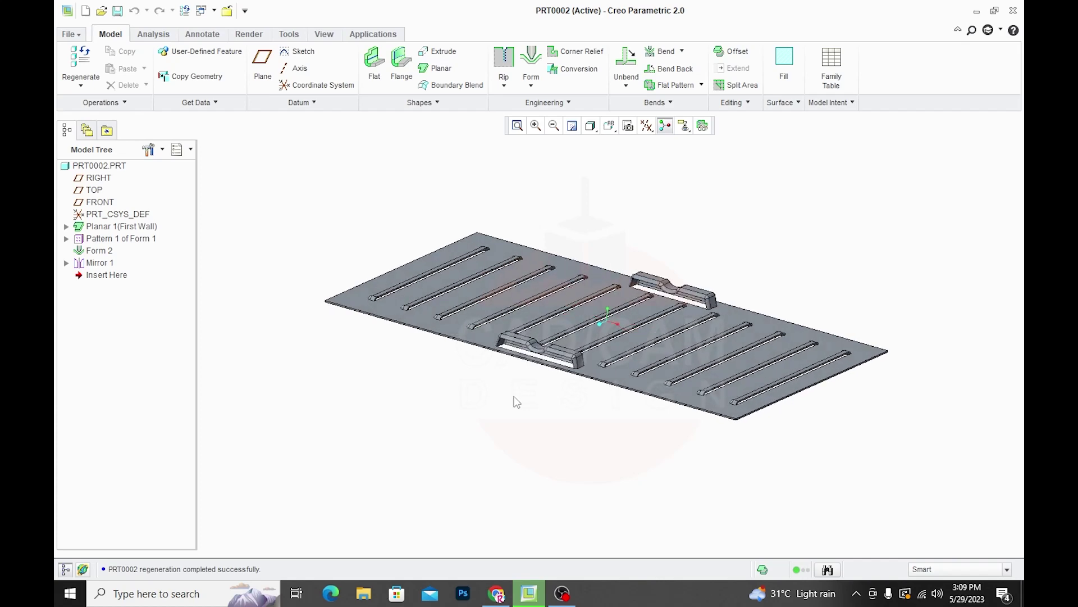
# Step: Orbit the louvered plate to a top-down view and zoom to frame the whole plate
pyautogui.moveTo(829, 304); pyautogui.dragTo(834, 308, button='middle')
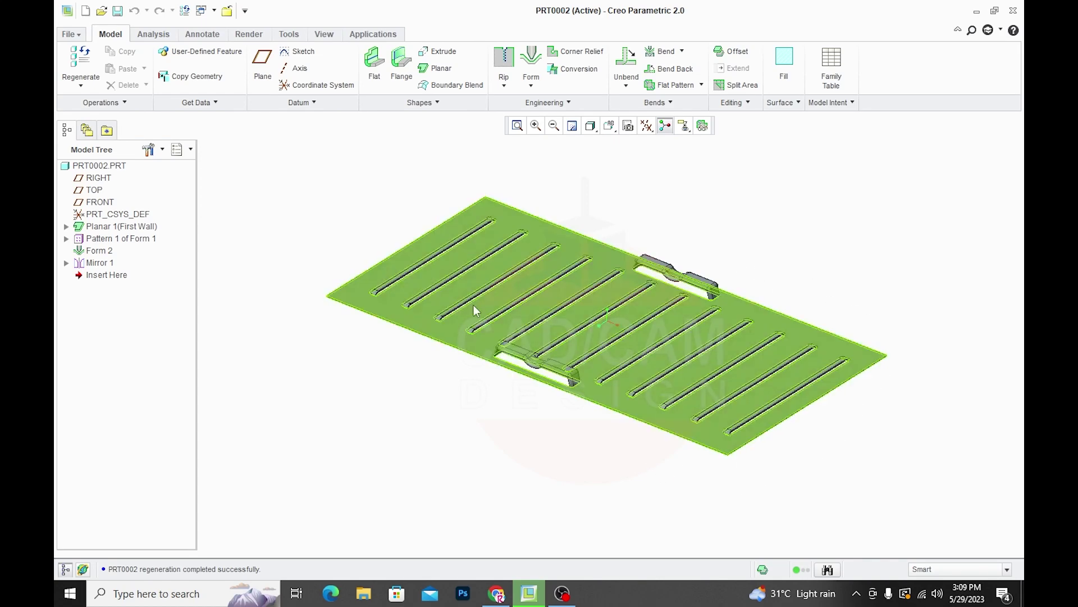
pyautogui.scroll(-4, 359, 293)
pyautogui.scroll(3, 484, 268)
pyautogui.scroll(3, 373, 348)
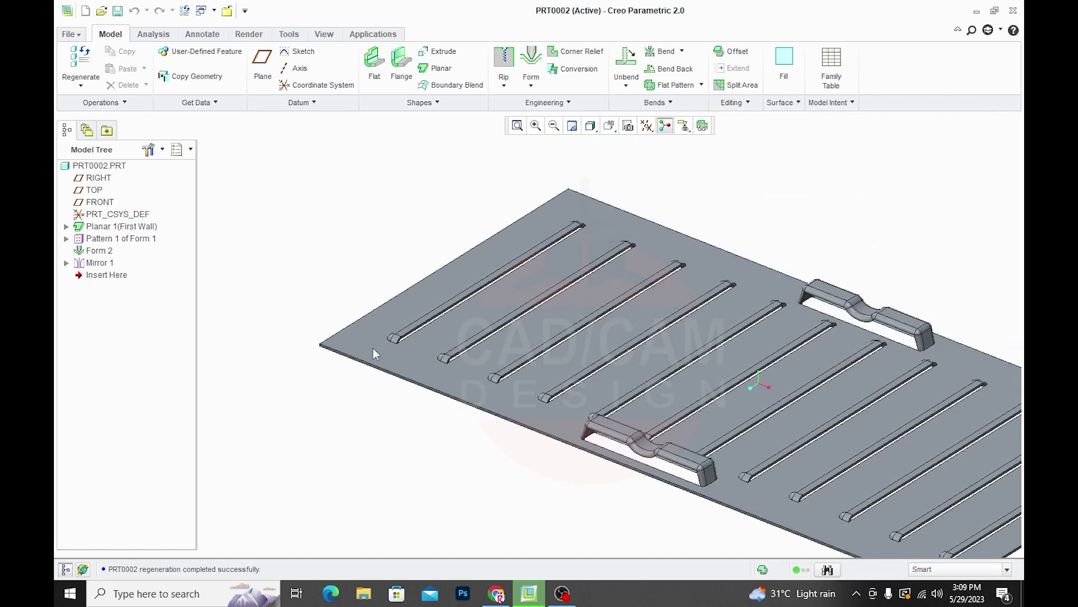
pyautogui.scroll(2, 393, 393)
pyautogui.moveTo(414, 435)
pyautogui.mouseDown(button='middle')
pyautogui.moveTo(417, 423)
pyautogui.moveTo(409, 432)
pyautogui.mouseUp(button='middle')
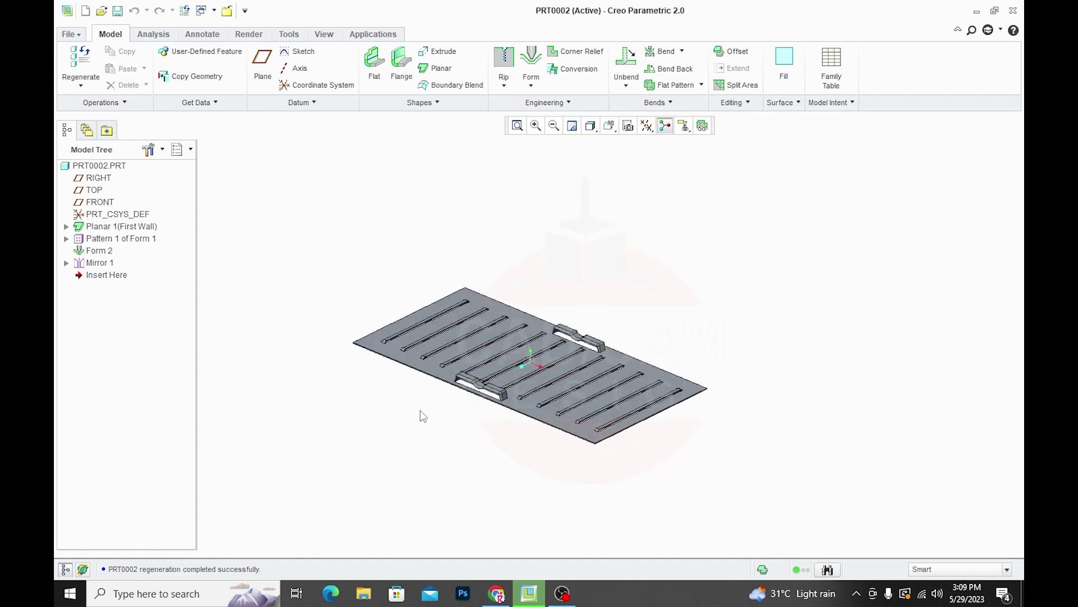
pyautogui.scroll(-2, 422, 415)
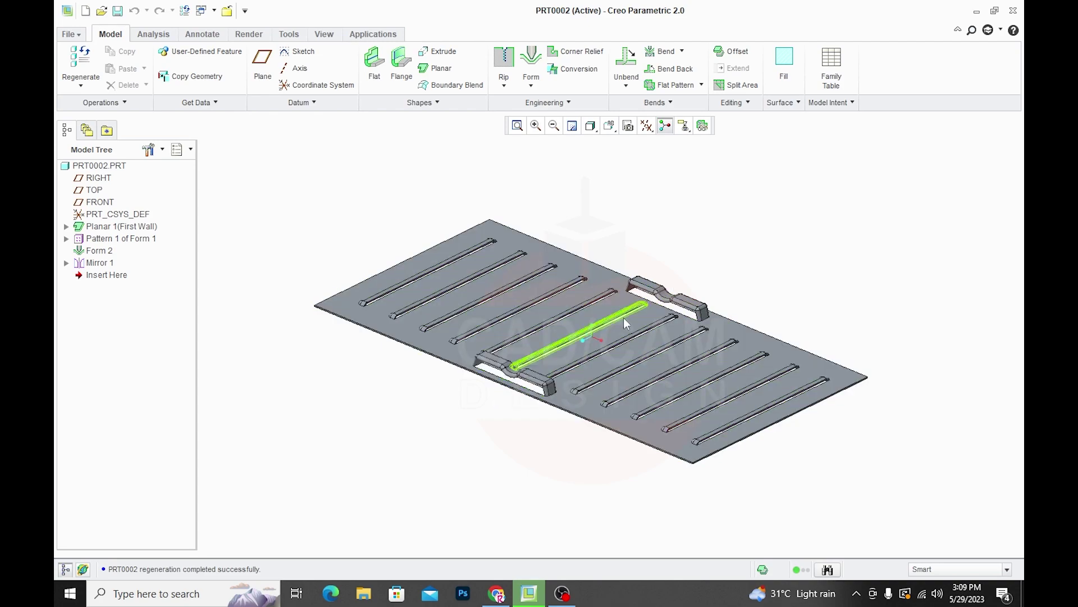
# Step: Orbit and zoom the plate through flatter and other angles to review the formed handles
pyautogui.moveTo(707, 272); pyautogui.dragTo(710, 255, button='middle')
pyautogui.scroll(2, 786, 426)
pyautogui.scroll(3, 747, 432)
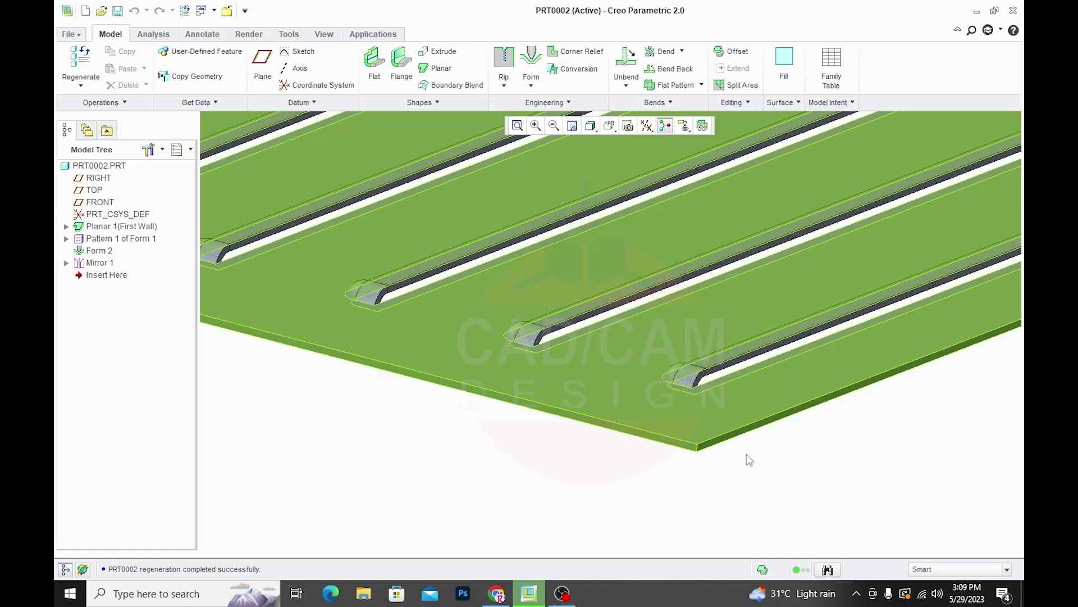
pyautogui.scroll(-2, 744, 478)
pyautogui.scroll(-1, 741, 497)
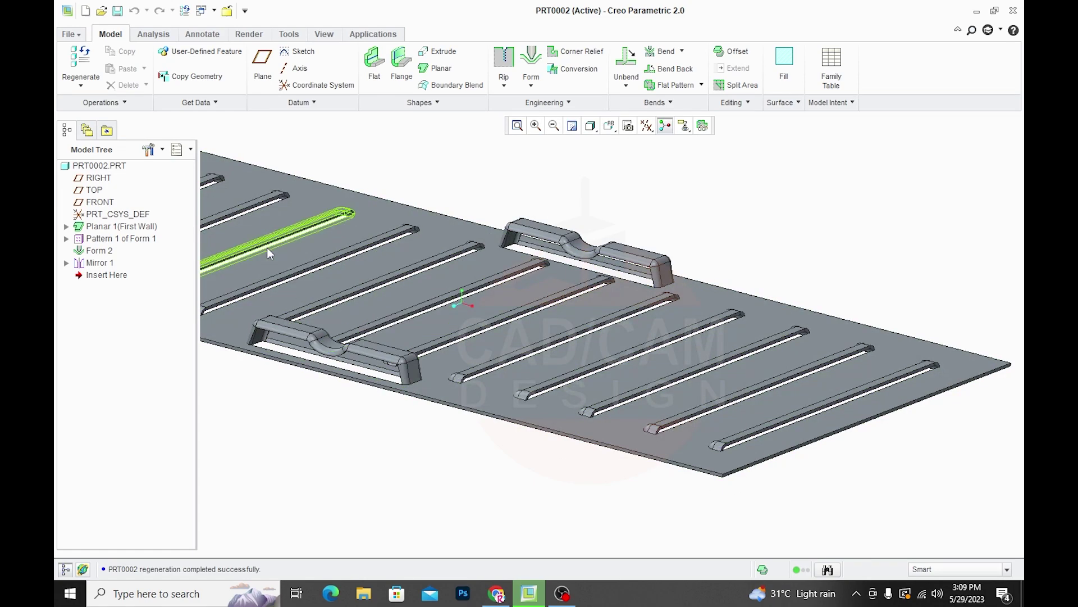
pyautogui.scroll(-3, 552, 358)
pyautogui.scroll(2, 269, 289)
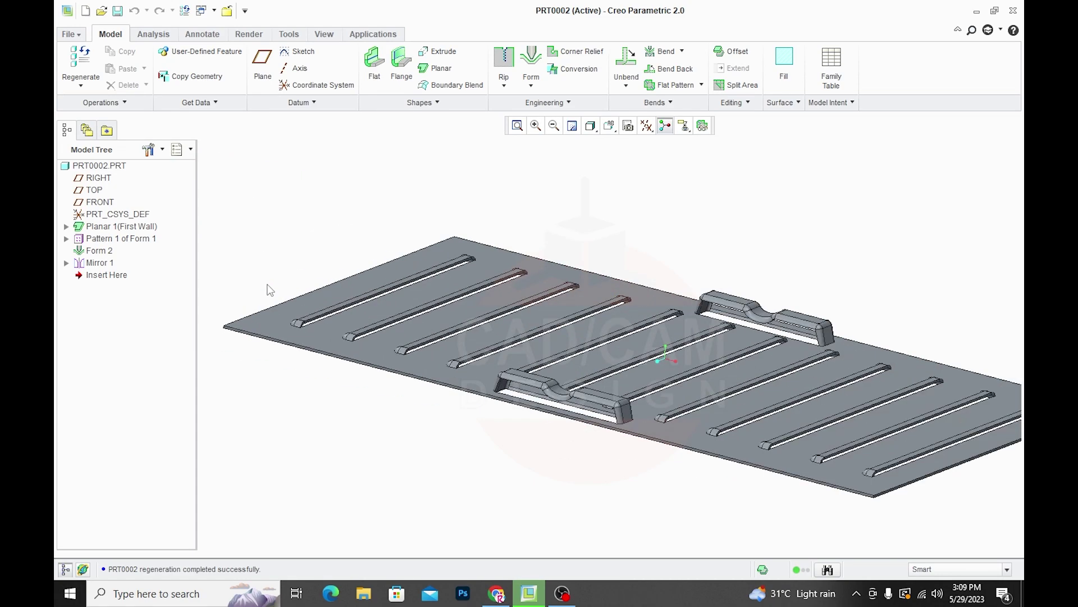
pyautogui.scroll(-2, 325, 196)
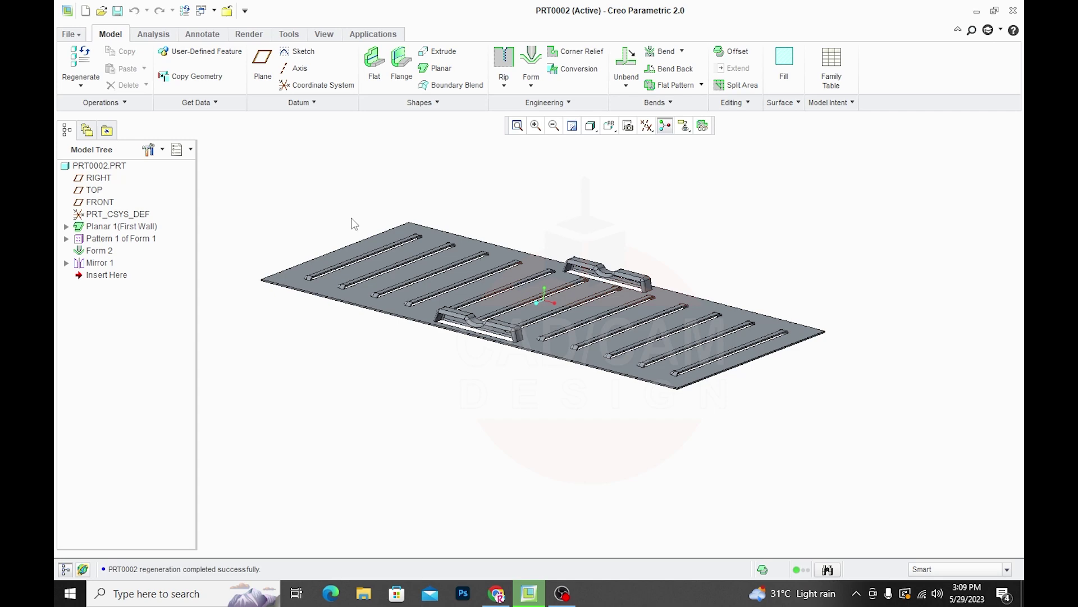
pyautogui.moveTo(349, 222)
pyautogui.mouseDown(button='middle')
pyautogui.moveTo(590, 193)
pyautogui.moveTo(531, 207)
pyautogui.moveTo(544, 195)
pyautogui.moveTo(551, 207)
pyautogui.moveTo(681, 232)
pyautogui.mouseUp(button='middle')
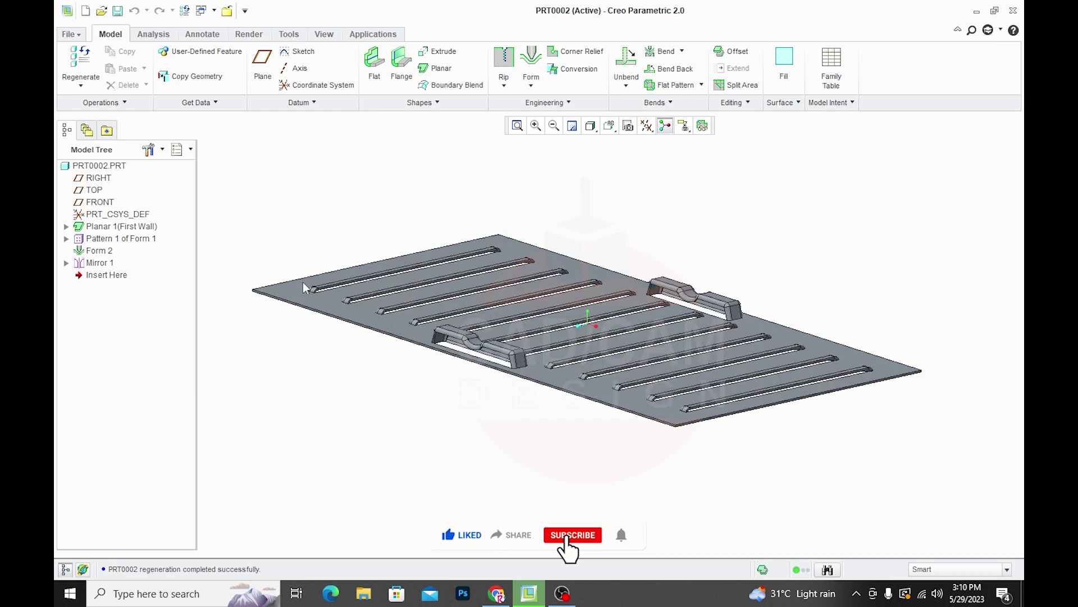
pyautogui.moveTo(550, 431)
pyautogui.mouseDown(button='middle')
pyautogui.moveTo(538, 430)
pyautogui.moveTo(559, 434)
pyautogui.mouseUp(button='middle')
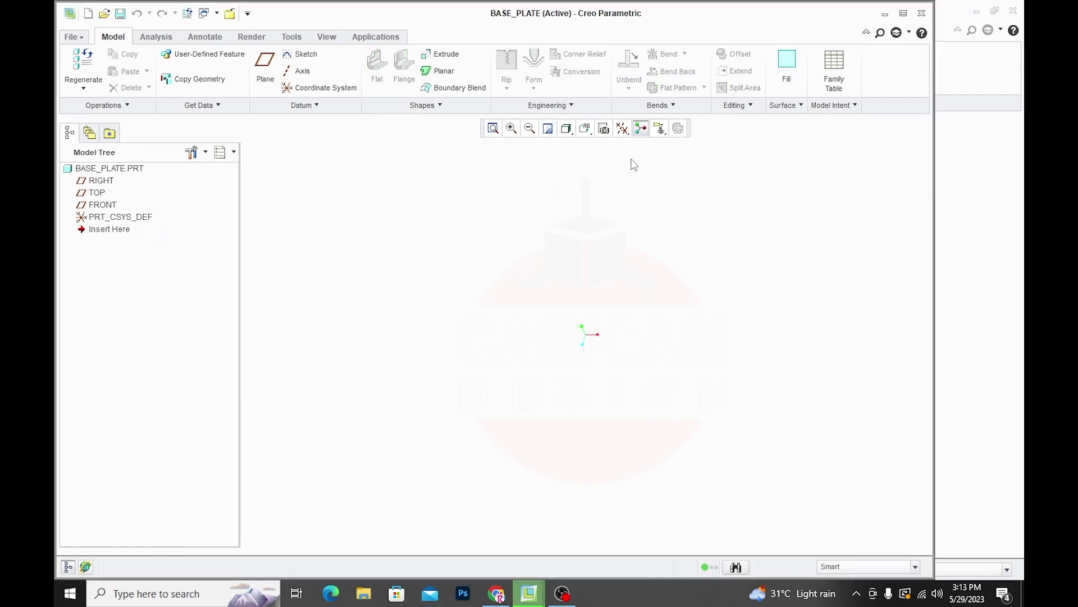
# Step: Start a planar first wall sketched on the FRONT plane, toggling datum plane display
pyautogui.click(622, 128)
pyautogui.click(668, 220)
pyautogui.click(903, 13)
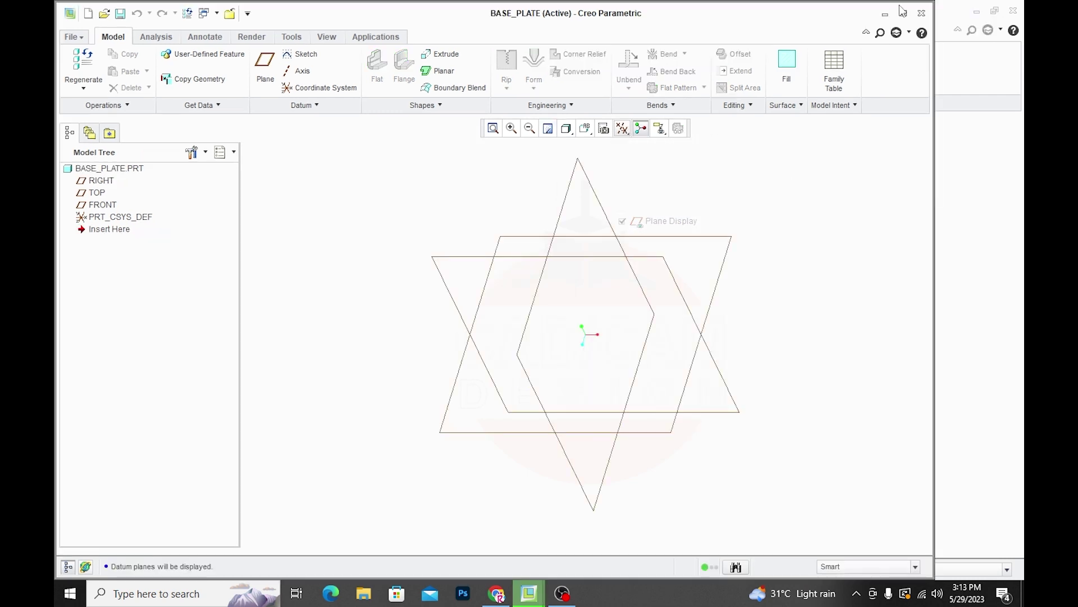
pyautogui.click(903, 13)
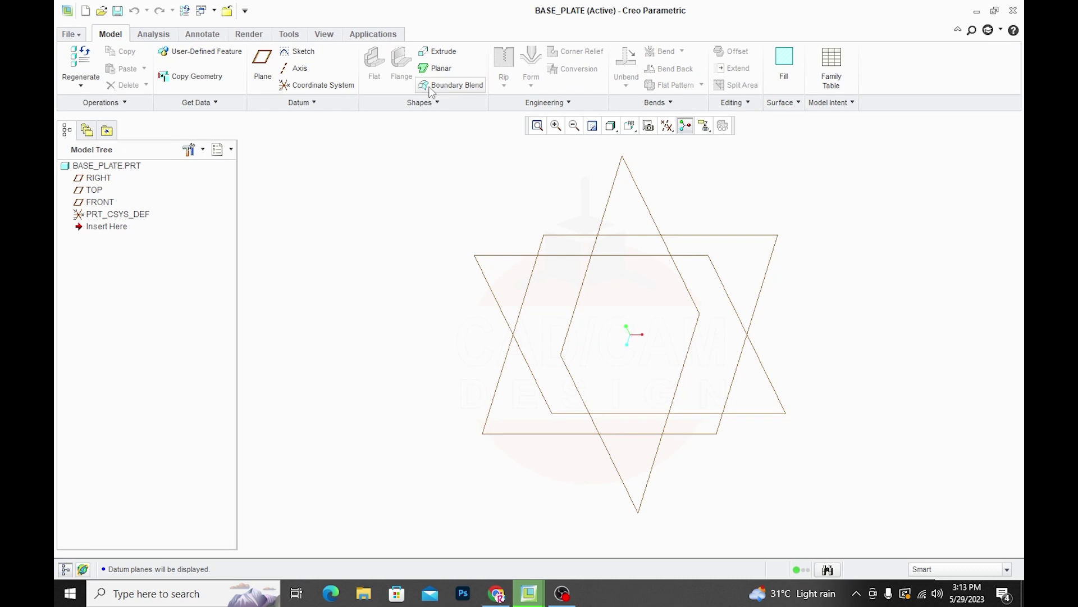
pyautogui.click(500, 255)
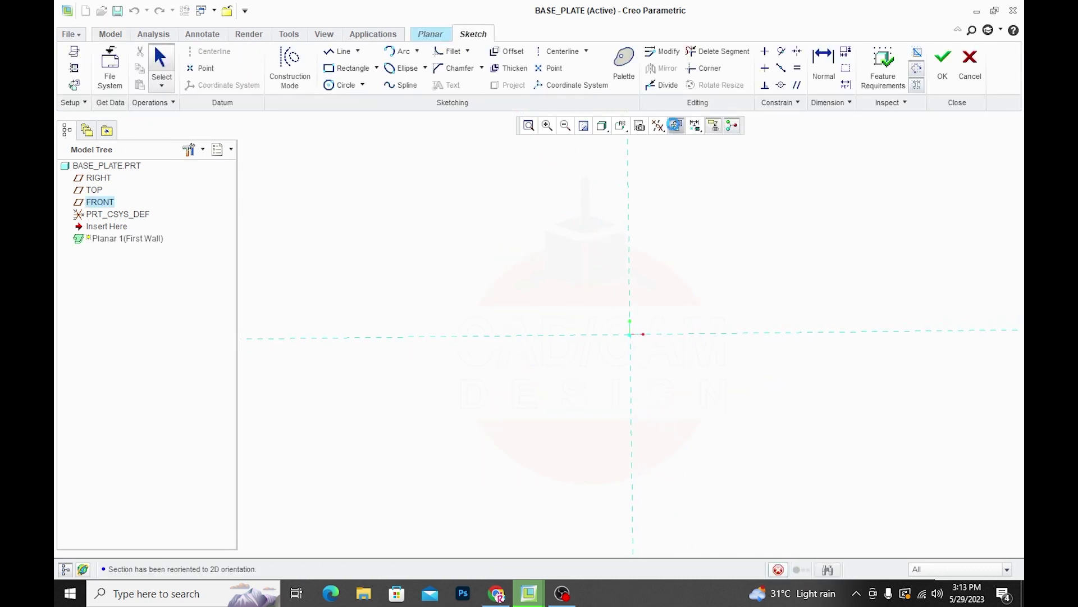
pyautogui.click(676, 125)
pyautogui.click(674, 219)
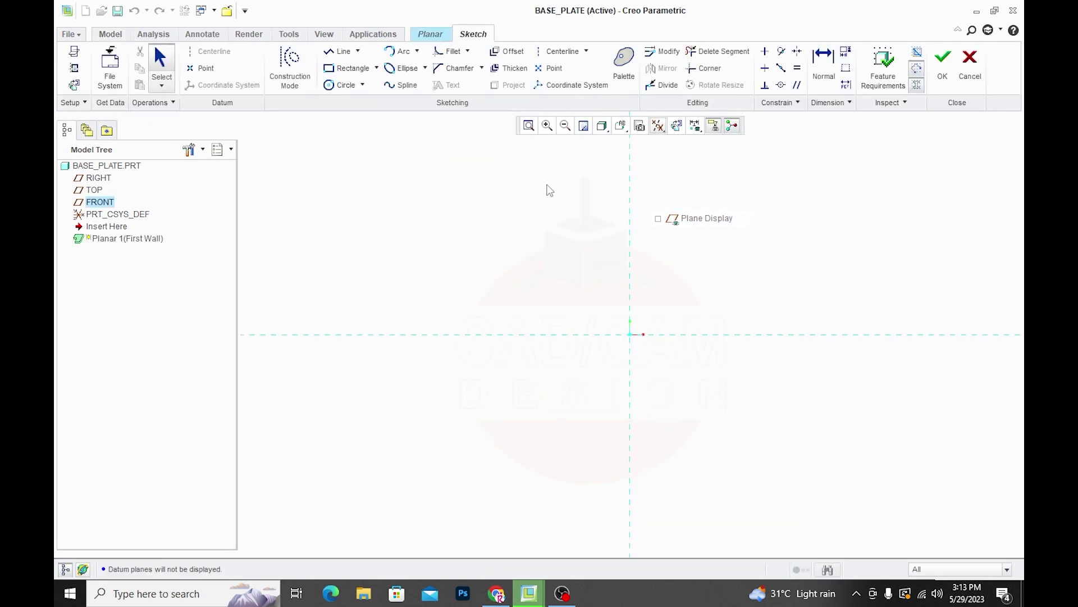
# Step: Sketch a centerline and a rectangle centred on the origin
pyautogui.click(553, 54)
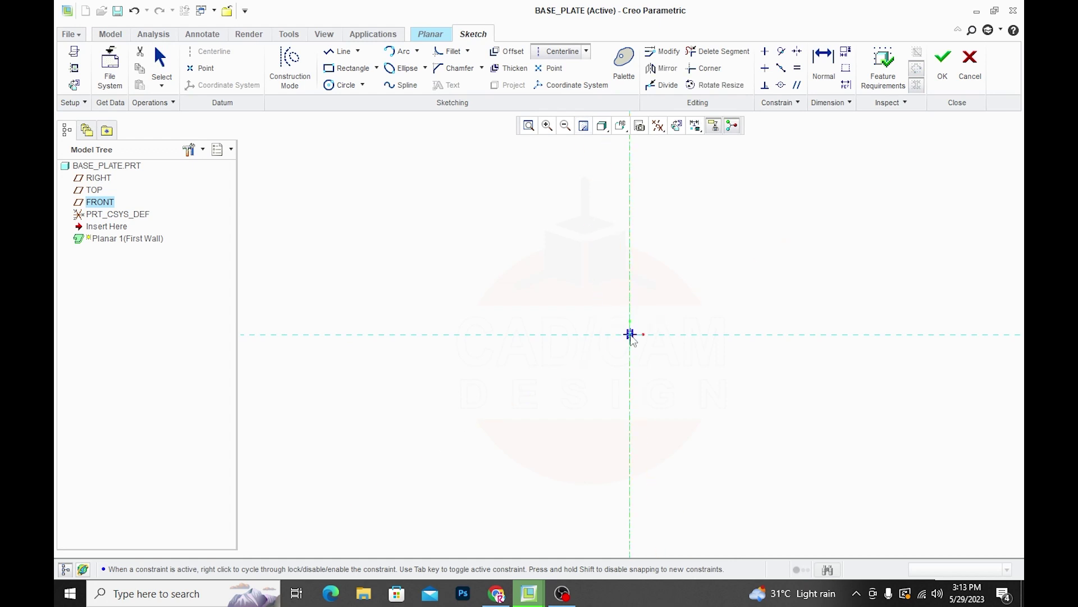
pyautogui.middleClick(630, 336)
pyautogui.click(348, 68)
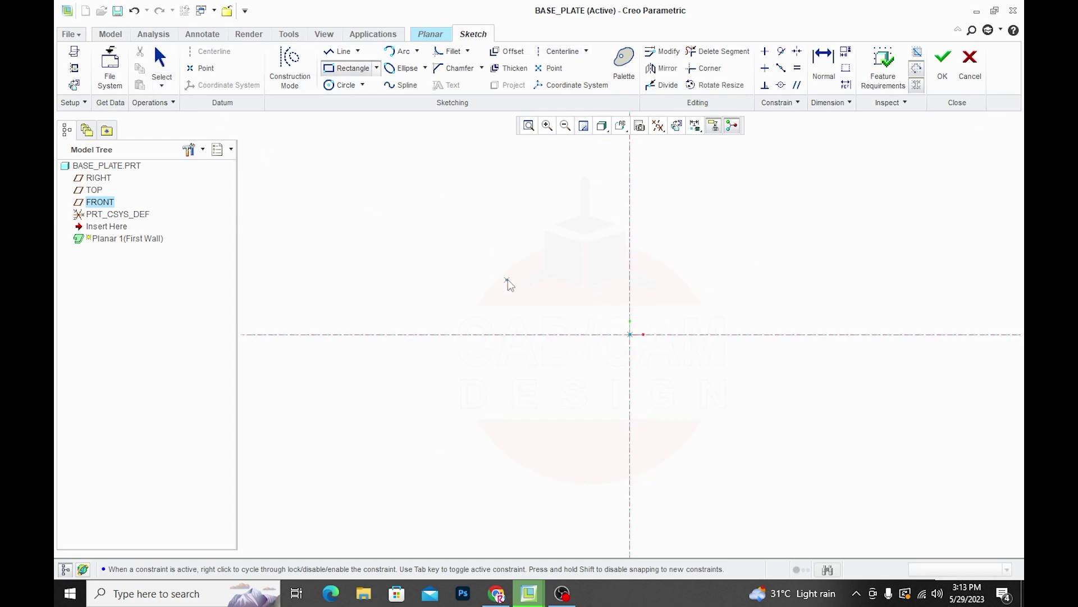
pyautogui.click(507, 277)
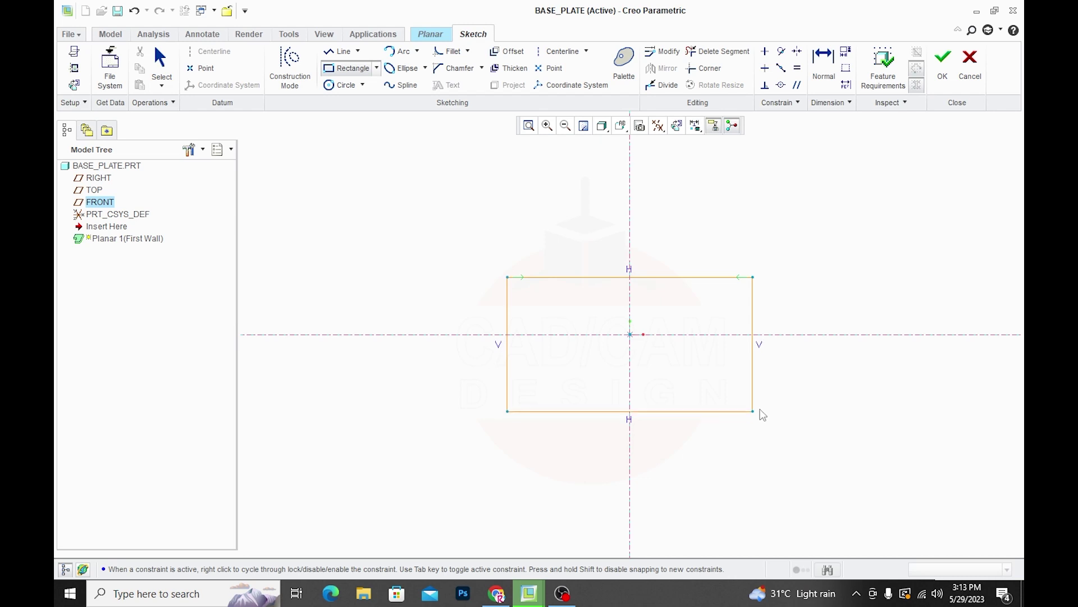
pyautogui.click(753, 392)
pyautogui.middleClick(575, 256)
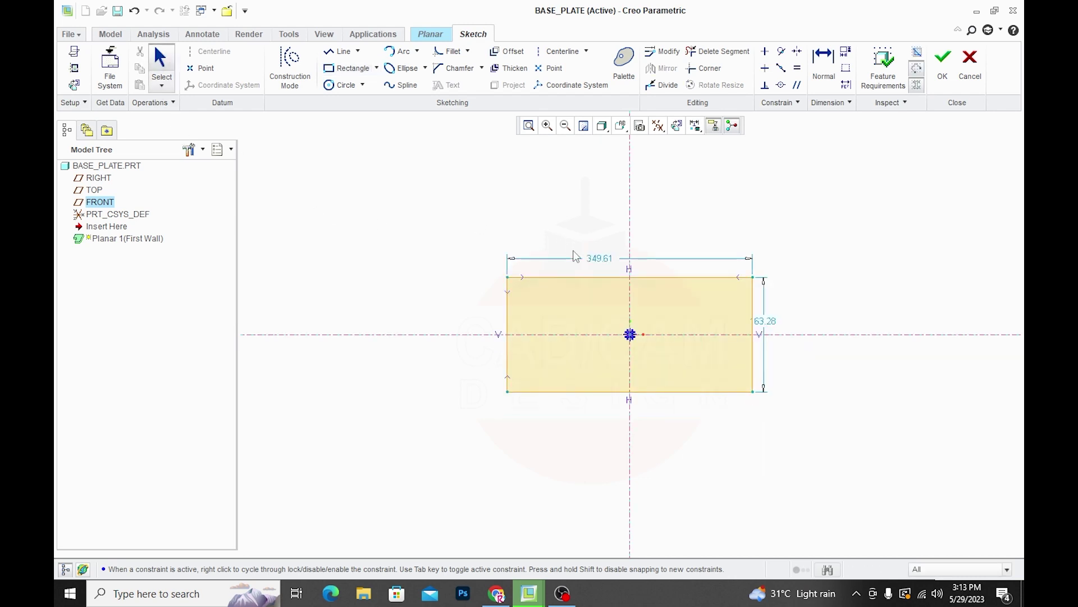
# Step: Dimension the rectangle to width 150 and height 90, then finish the sketch
pyautogui.doubleClick(593, 258)
pyautogui.write('150')
pyautogui.press('Return')
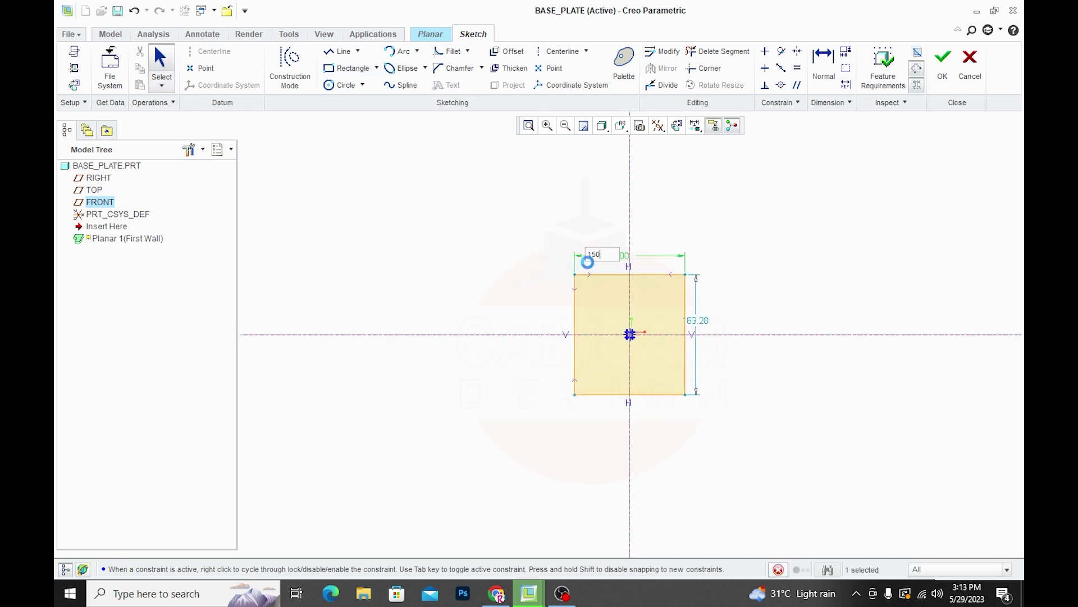
pyautogui.doubleClick(779, 304)
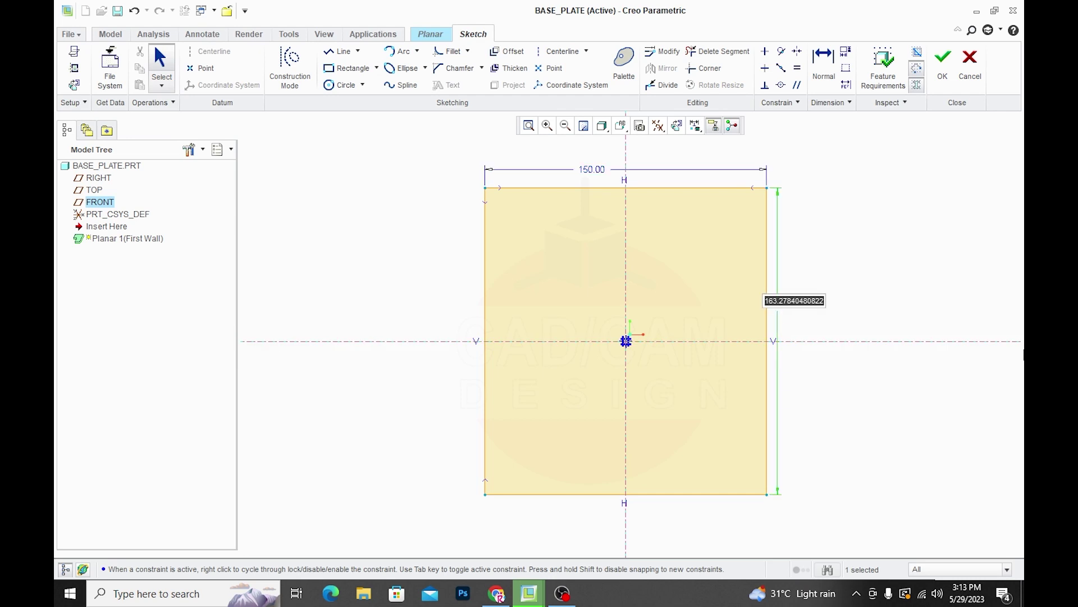
pyautogui.write('90')
pyautogui.press('Return')
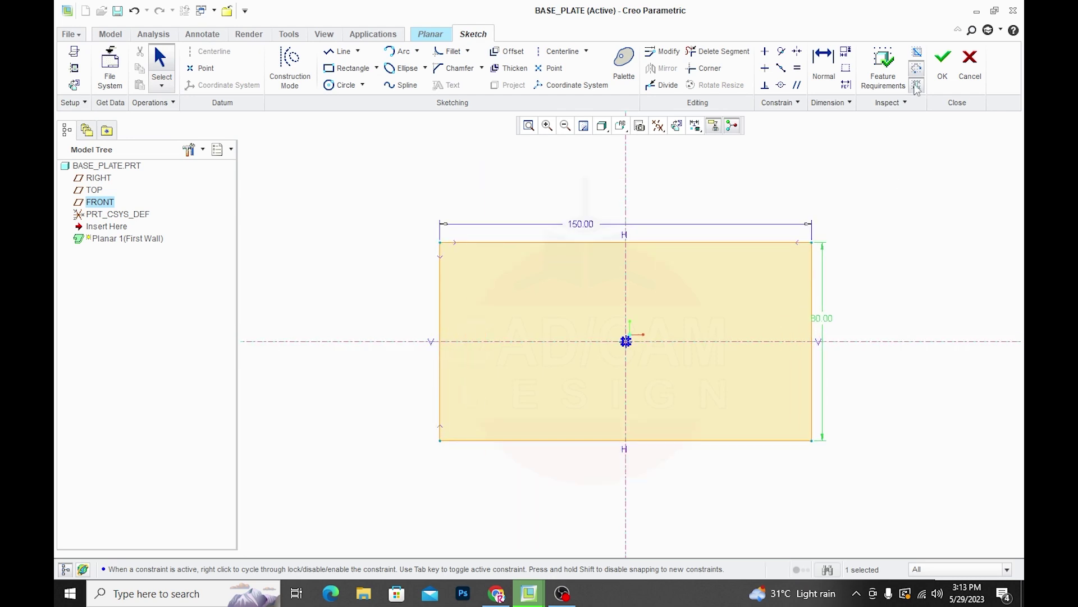
pyautogui.click(941, 66)
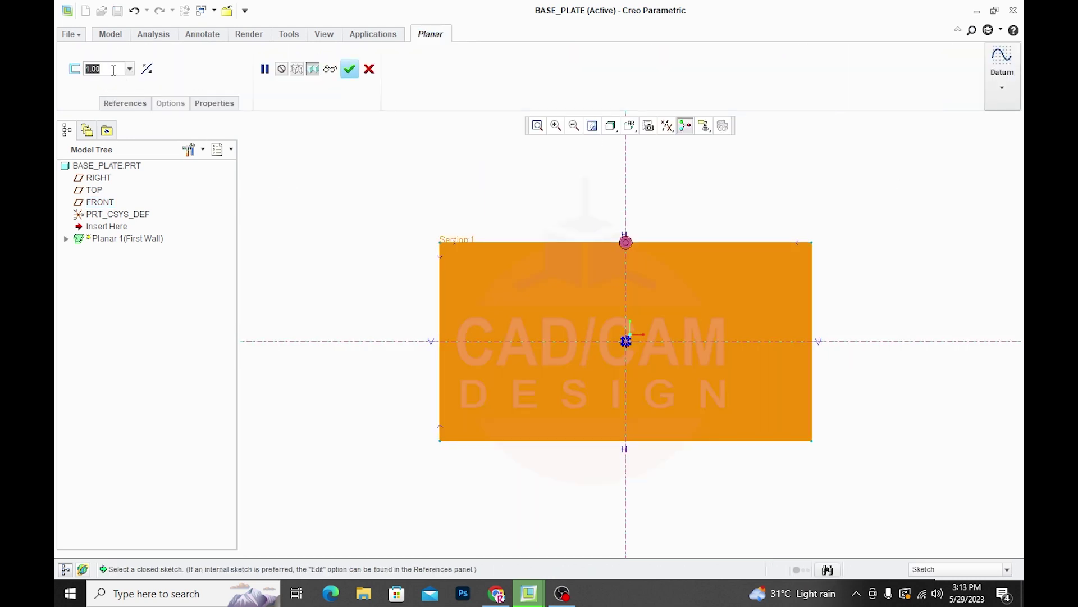
# Step: Set the wall thickness to 0.05 and complete the flat first wall
pyautogui.press('BackSpace')
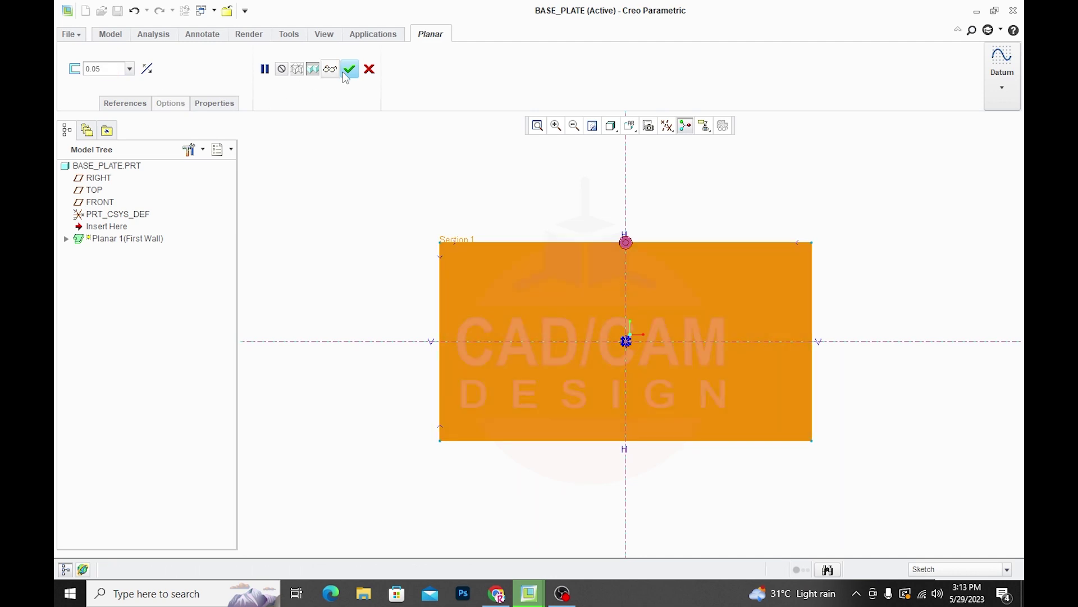
pyautogui.click(349, 68)
pyautogui.moveTo(346, 249)
pyautogui.mouseDown(button='middle')
pyautogui.moveTo(376, 228)
pyautogui.moveTo(348, 200)
pyautogui.moveTo(363, 181)
pyautogui.moveTo(322, 187)
pyautogui.moveTo(327, 212)
pyautogui.mouseUp(button='middle')
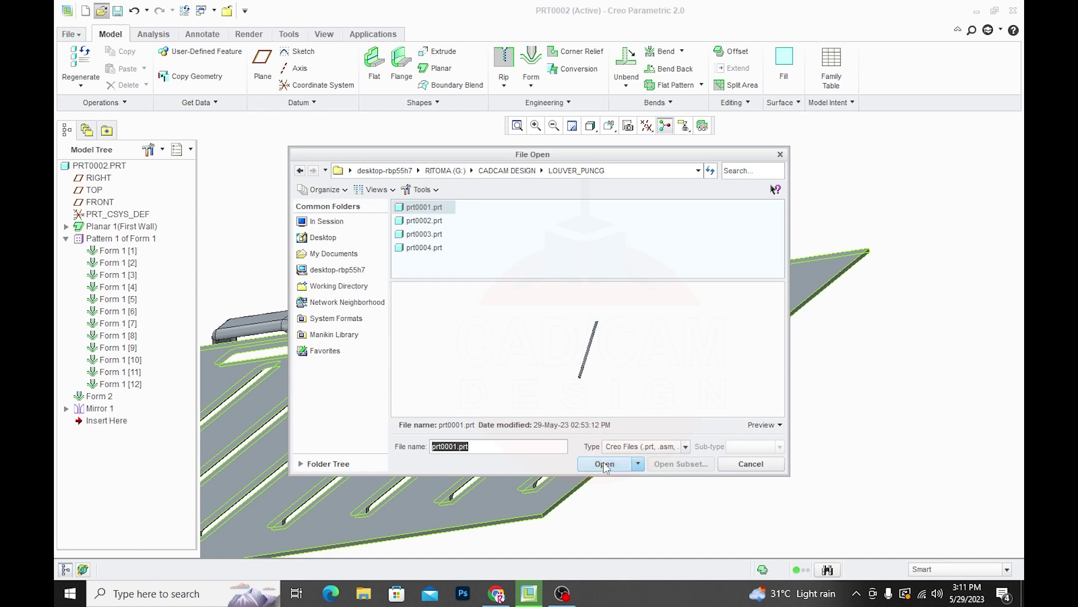
# Step: Maximize the prt0001 bar window and bring up Extrude 1's context menu
pyautogui.moveTo(746, 500)
pyautogui.mouseDown(button='middle')
pyautogui.moveTo(753, 409)
pyautogui.moveTo(756, 430)
pyautogui.mouseUp(button='middle')
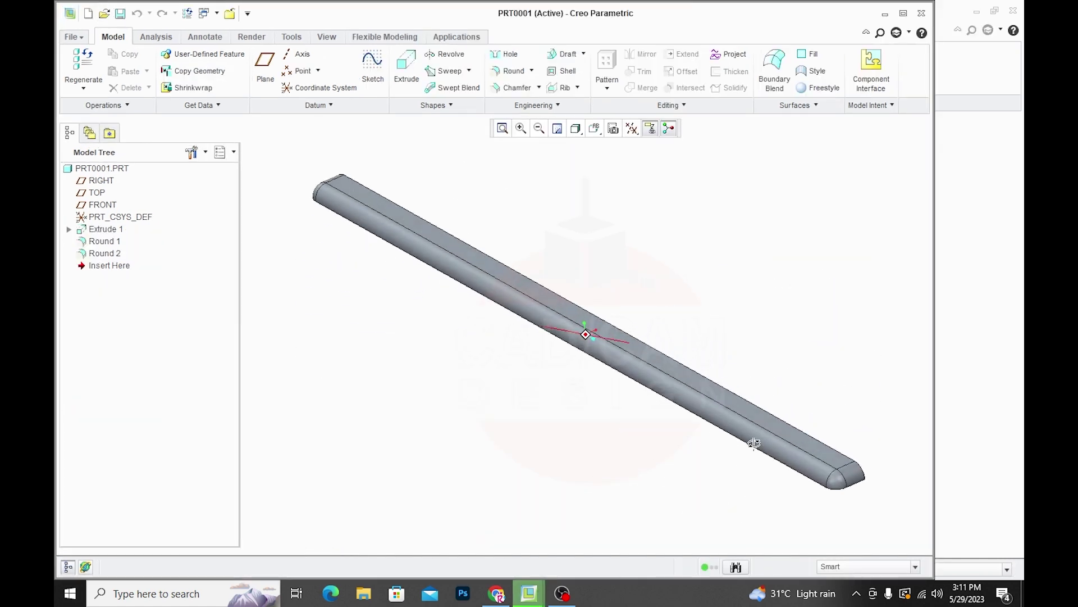
pyautogui.click(903, 13)
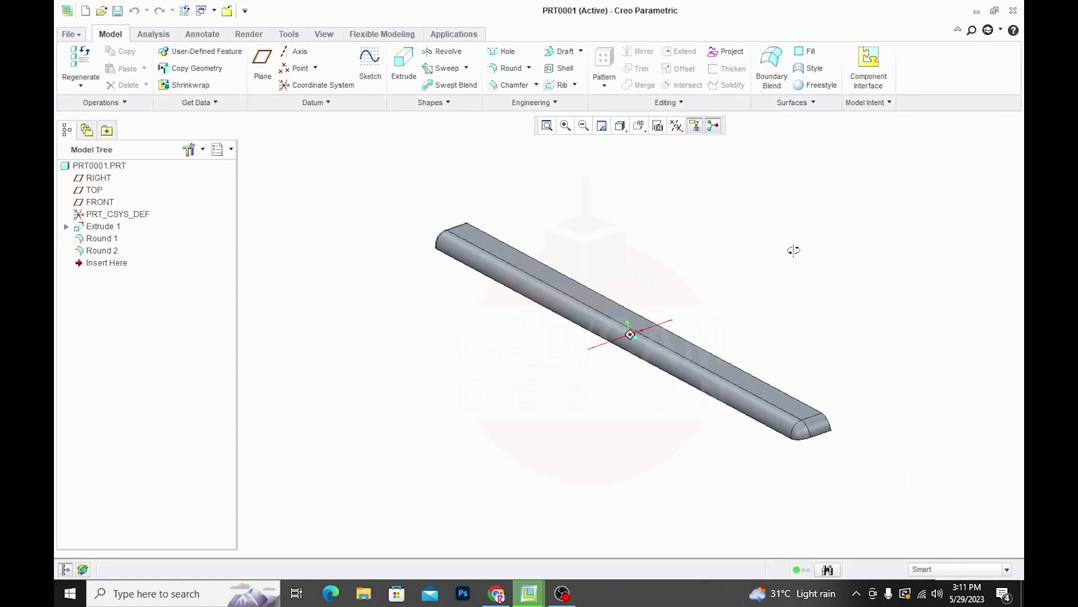
pyautogui.rightClick(93, 226)
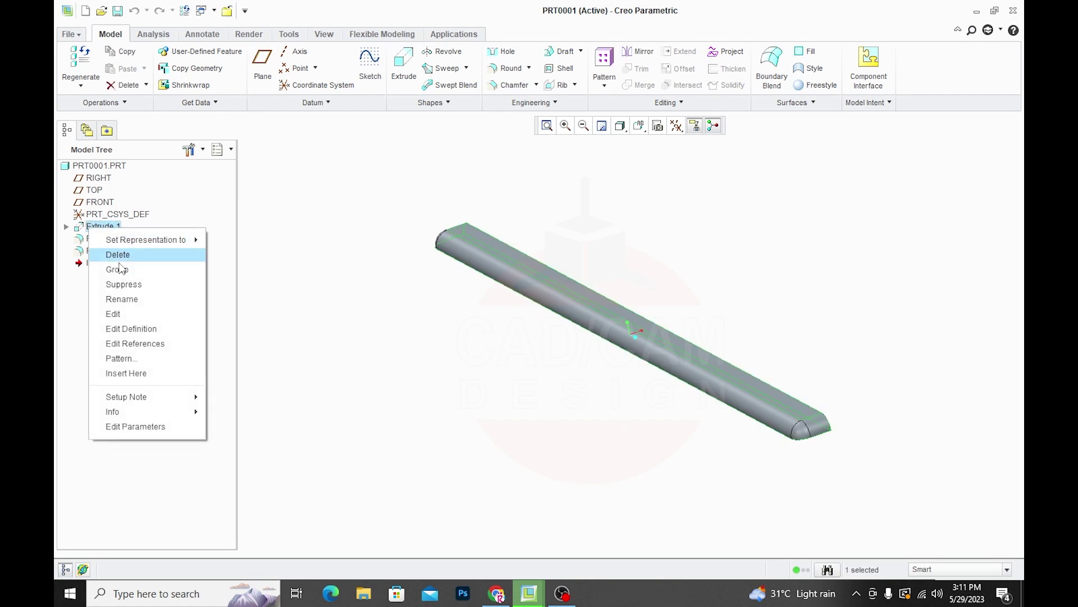
# Step: Redefine Extrude 1 through its placement sketch, accept it, and inspect the regenerated bar's Round 2
pyautogui.click(135, 328)
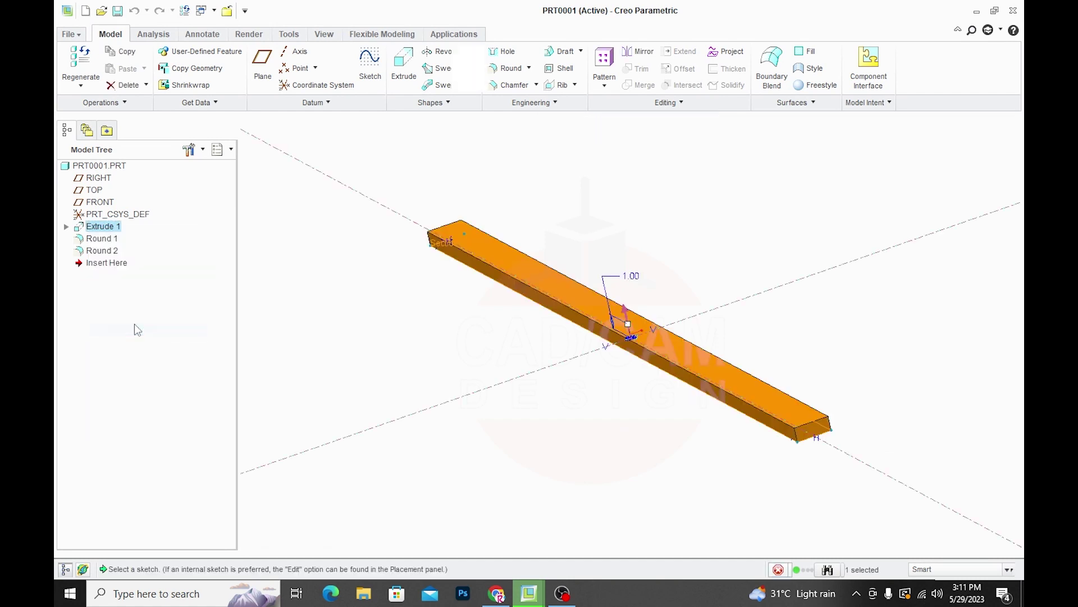
pyautogui.click(137, 104)
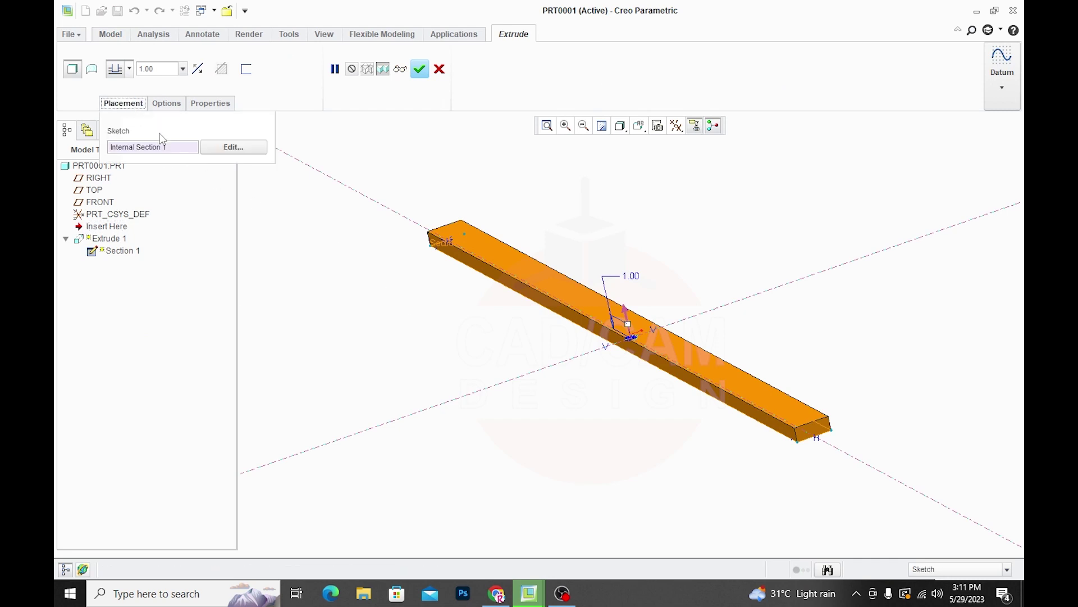
pyautogui.click(235, 148)
pyautogui.moveTo(576, 225); pyautogui.dragTo(597, 280, button='middle')
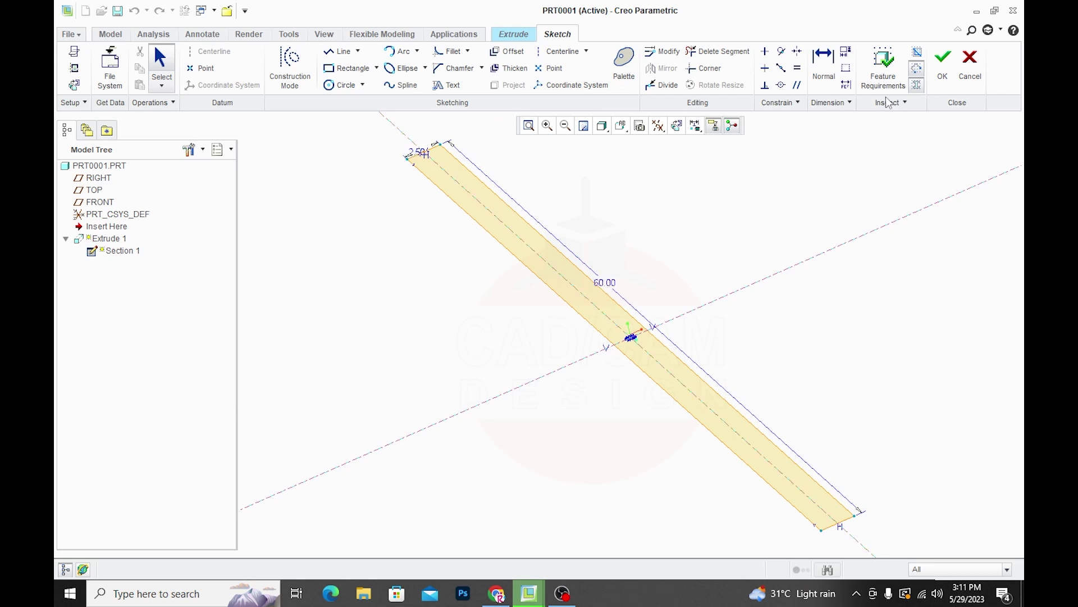
pyautogui.click(943, 61)
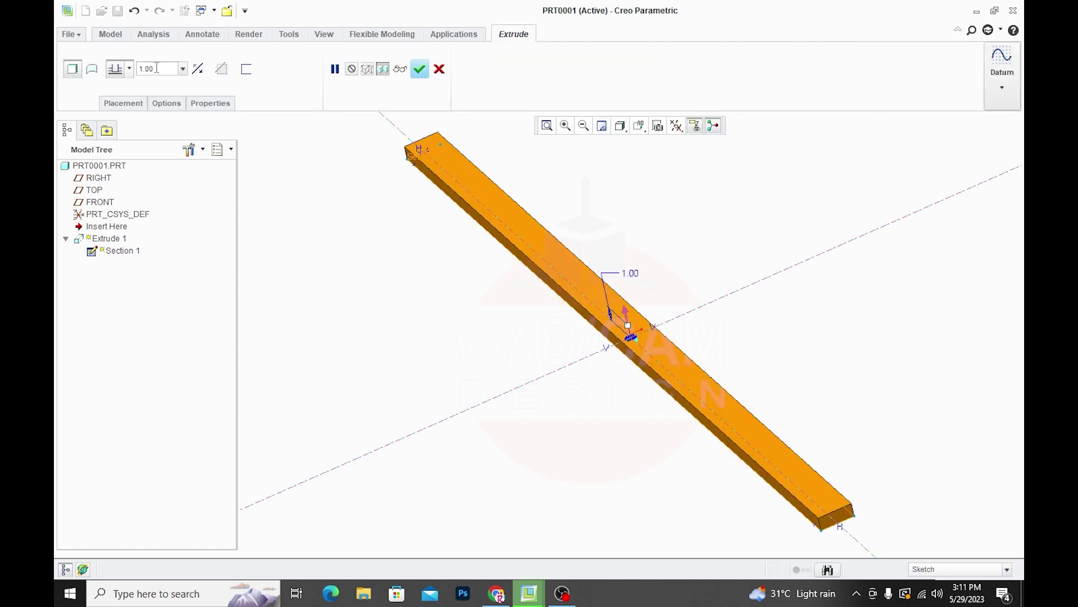
pyautogui.click(420, 69)
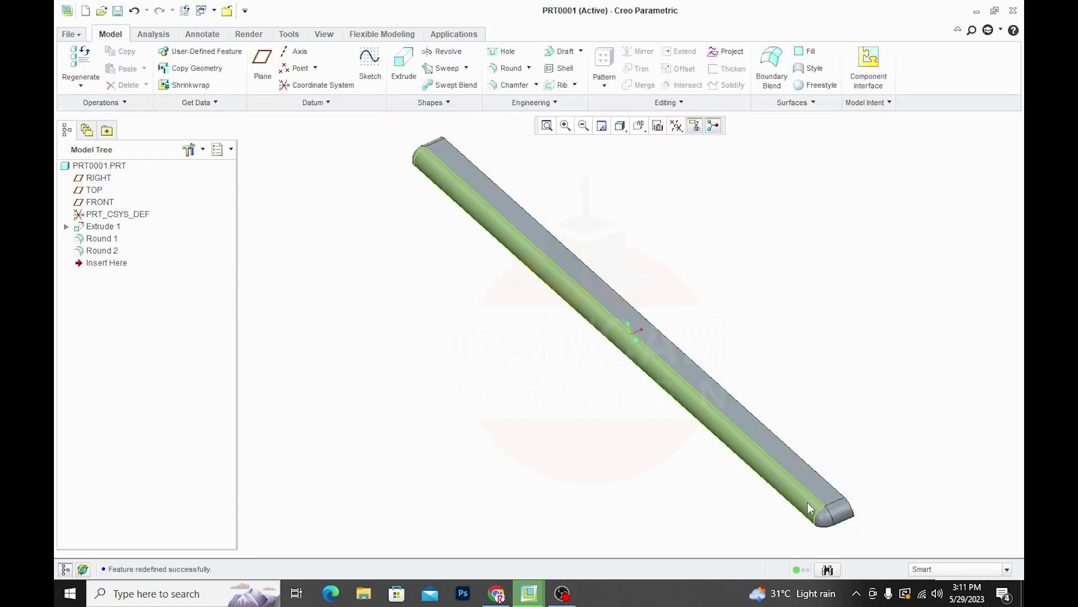
pyautogui.moveTo(365, 277)
pyautogui.mouseDown(button='middle')
pyautogui.moveTo(801, 484)
pyautogui.moveTo(866, 476)
pyautogui.mouseUp(button='middle')
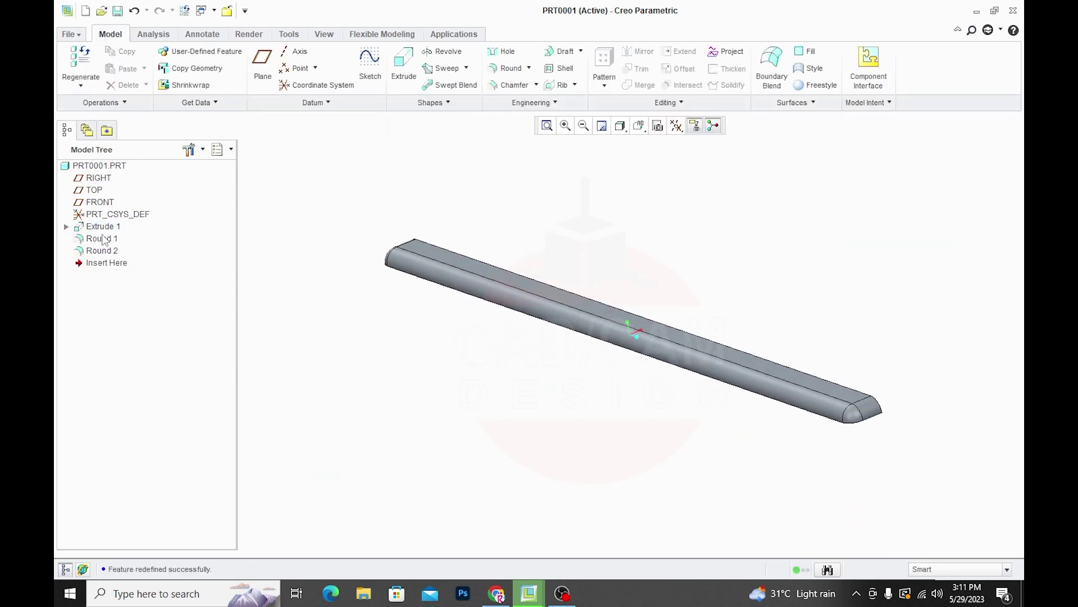
pyautogui.click(103, 239)
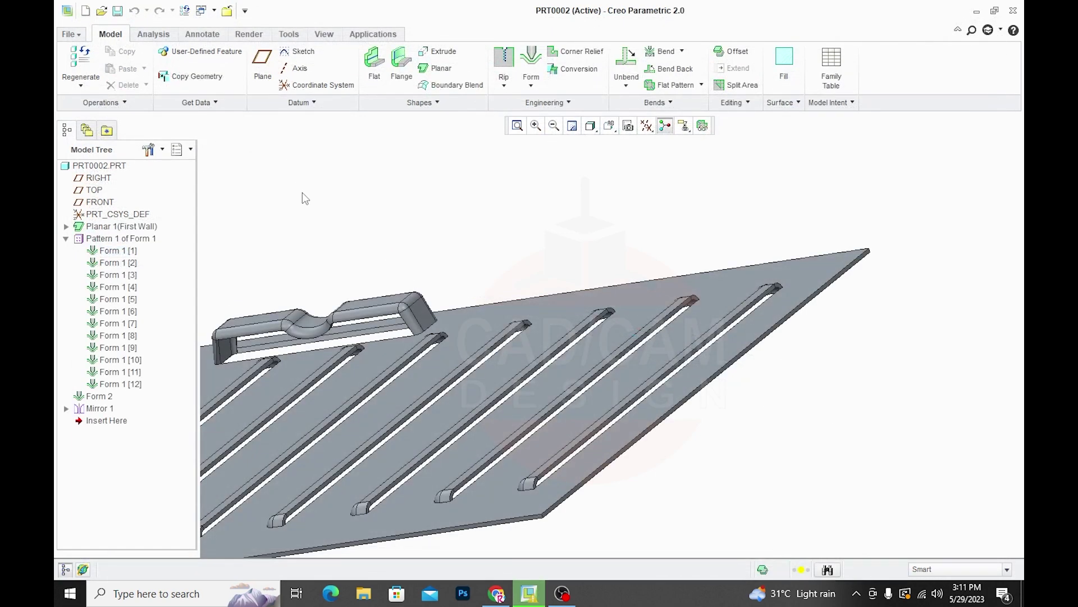
# Step: Open prt0003.prt maximized, orbit it, and switch between the PRT0002 and PRT0003 windows
pyautogui.click(102, 11)
pyautogui.click(421, 224)
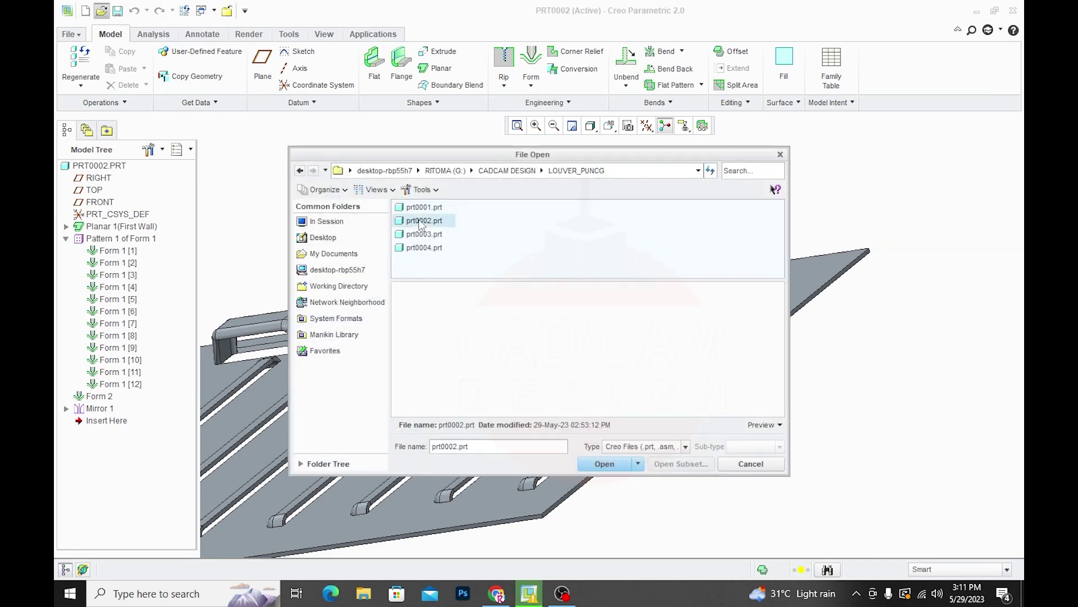
pyautogui.click(422, 234)
pyautogui.click(604, 463)
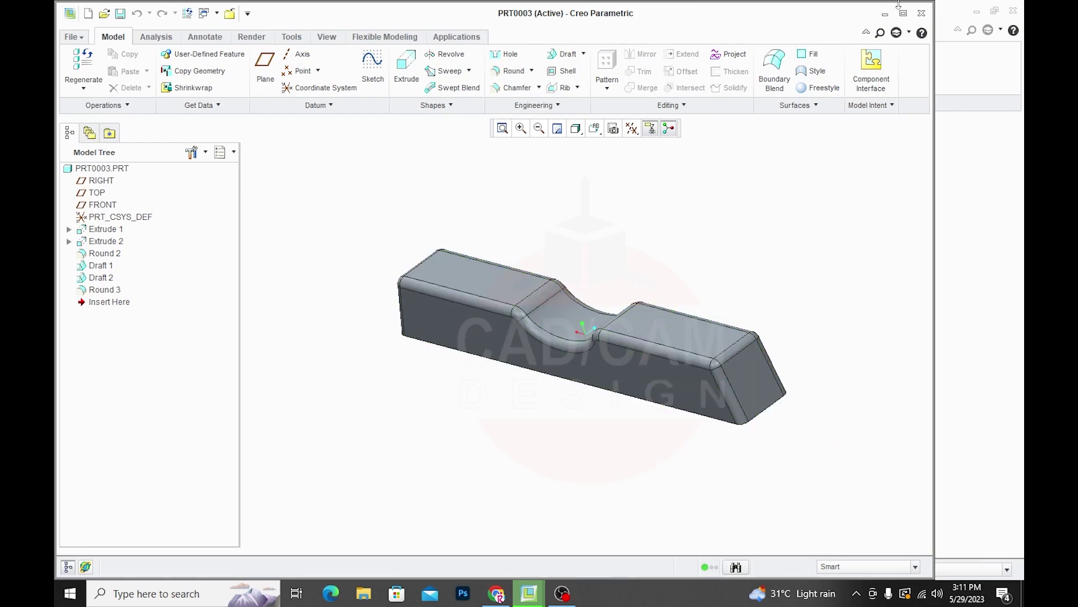
pyautogui.click(904, 12)
pyautogui.moveTo(662, 238)
pyautogui.mouseDown(button='middle')
pyautogui.moveTo(672, 222)
pyautogui.moveTo(517, 265)
pyautogui.mouseUp(button='middle')
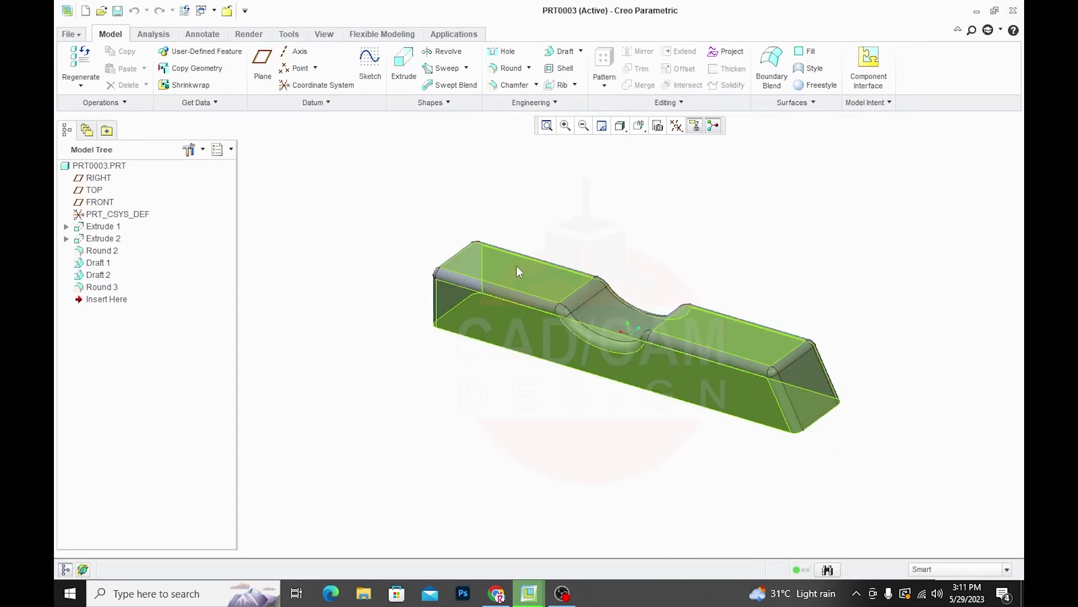
pyautogui.moveTo(527, 593)
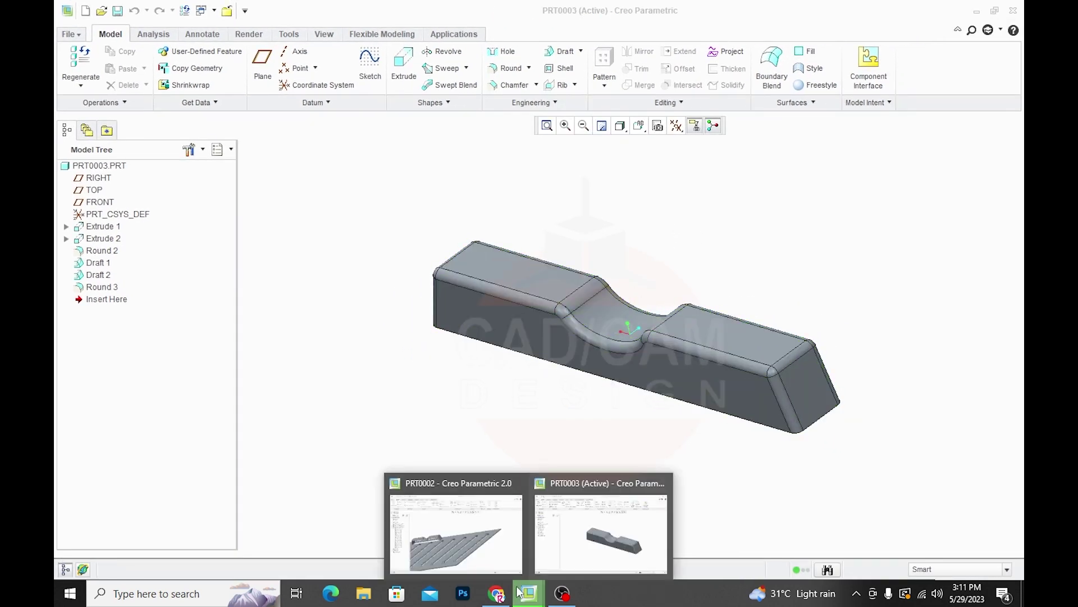
pyautogui.click(474, 556)
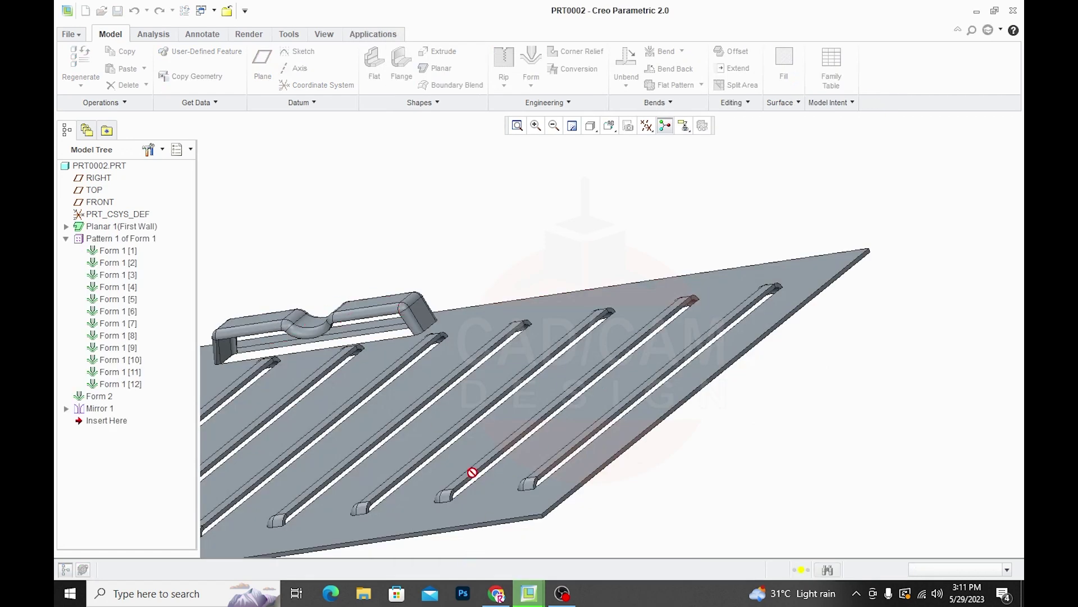
pyautogui.moveTo(528, 593)
pyautogui.click(585, 536)
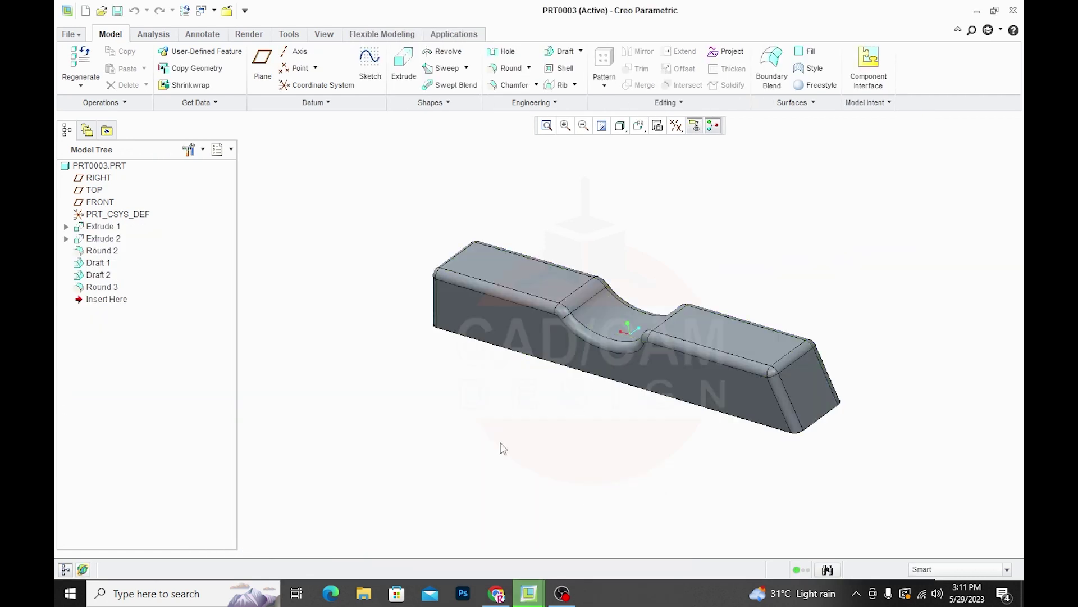
# Step: Redefine Extrude 1's 27 by 4 rectangle sketch and accept the base block
pyautogui.rightClick(112, 231)
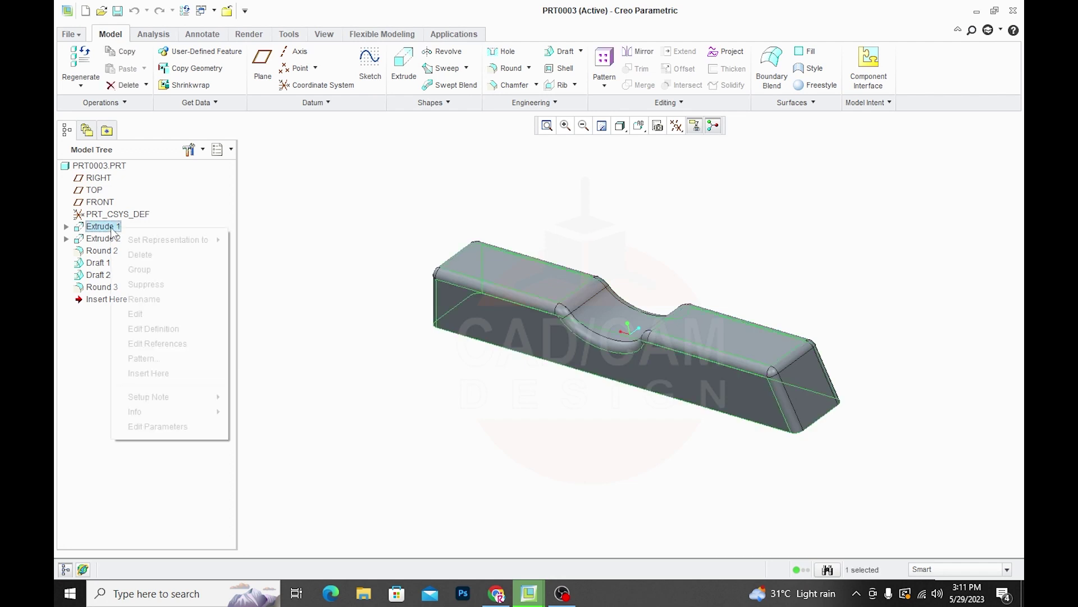
pyautogui.click(163, 335)
pyautogui.click(123, 103)
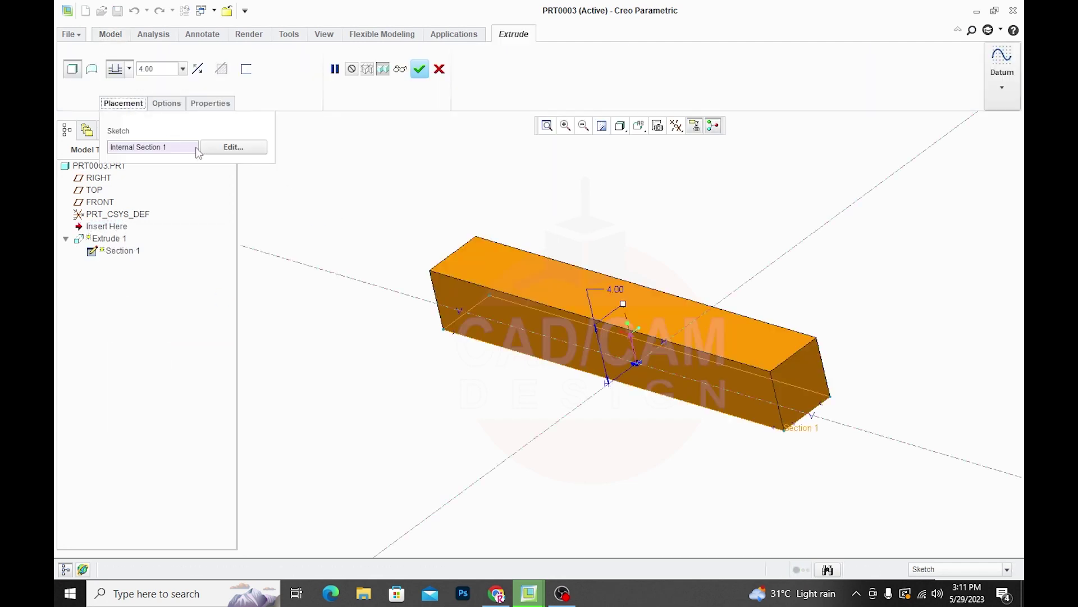
pyautogui.click(222, 147)
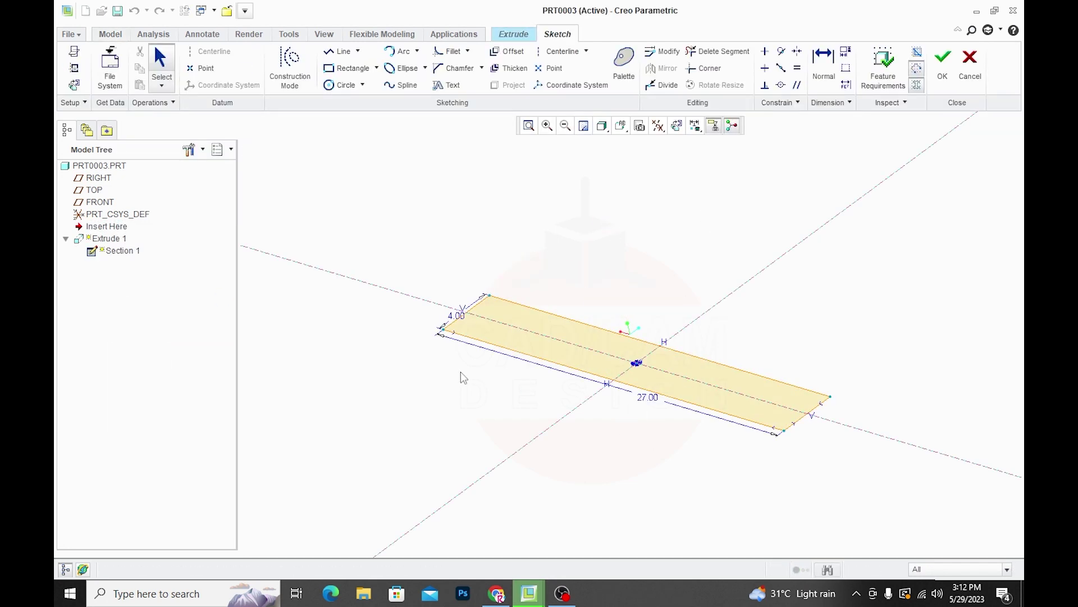
pyautogui.click(942, 57)
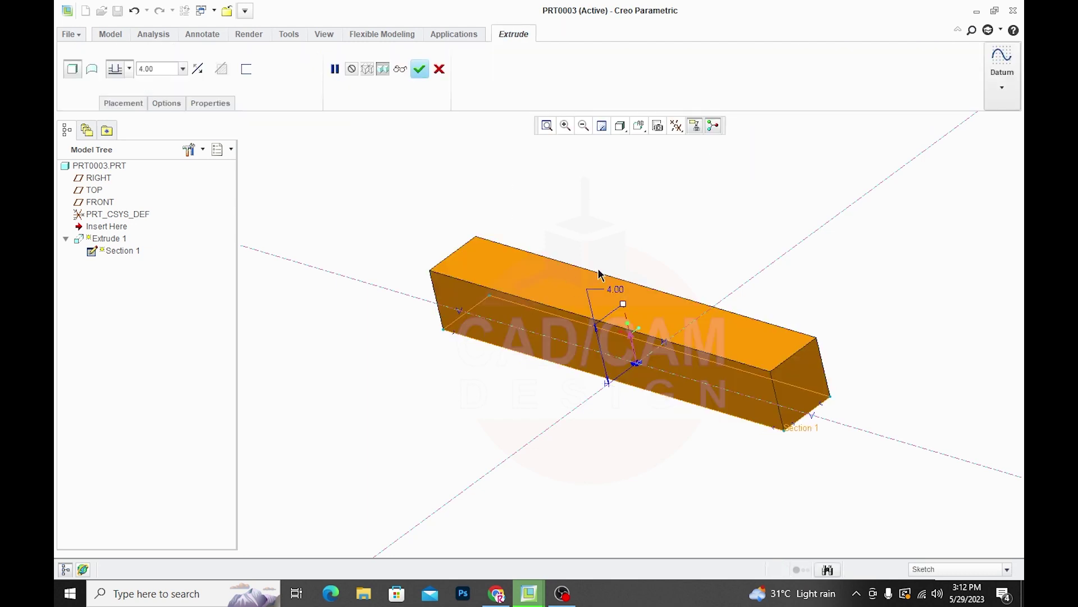
pyautogui.click(419, 68)
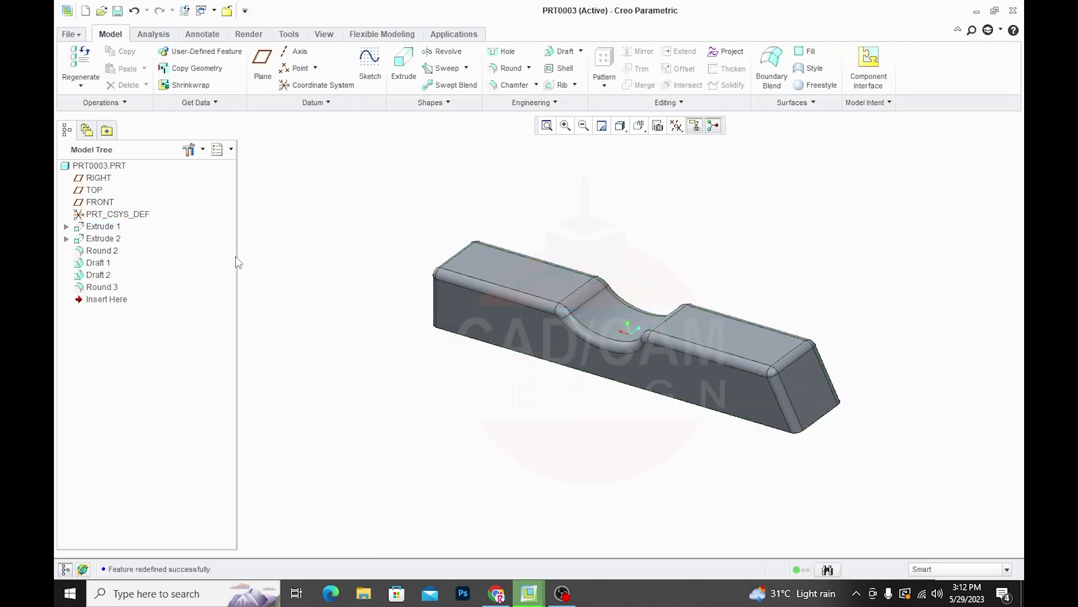
# Step: Redefine Extrude 2's 6 by 3 elliptical cut sketch and accept the notch
pyautogui.click(100, 238)
pyautogui.rightClick(100, 238)
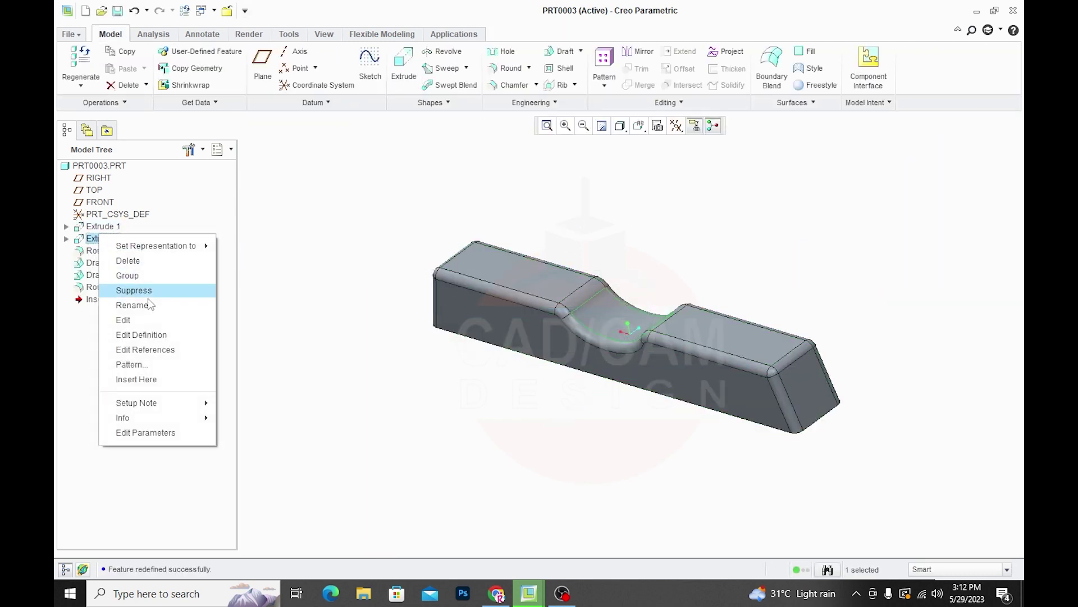
pyautogui.click(158, 336)
pyautogui.click(123, 105)
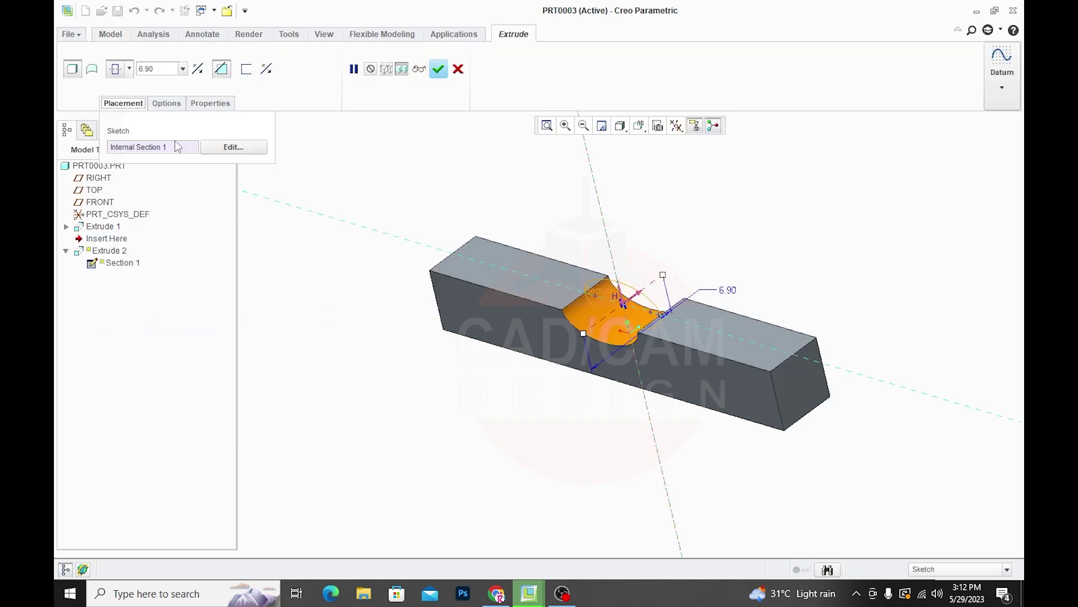
pyautogui.click(225, 147)
pyautogui.click(677, 125)
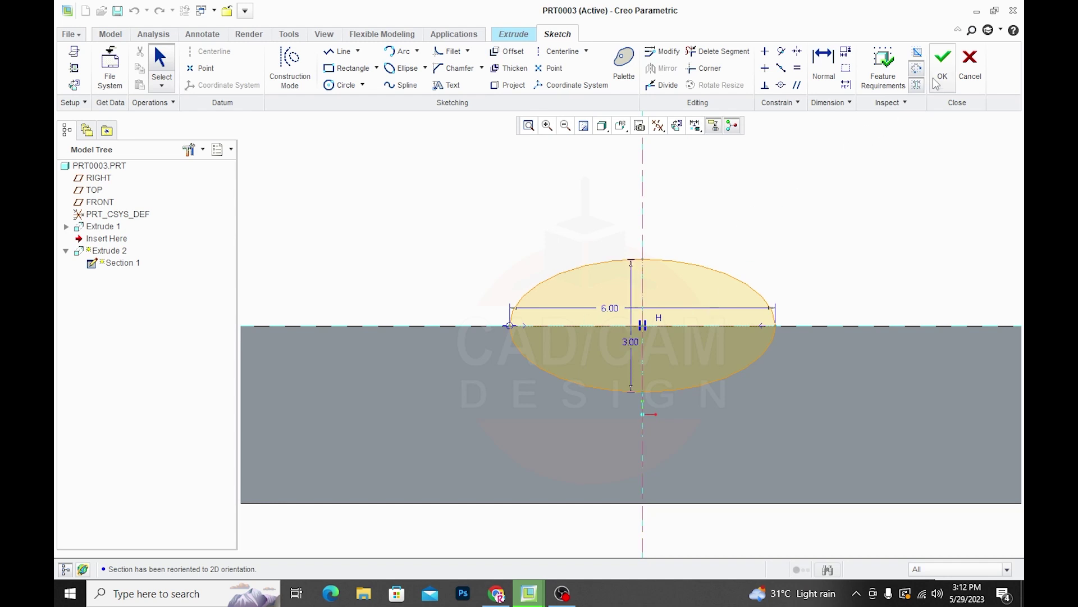
pyautogui.click(943, 62)
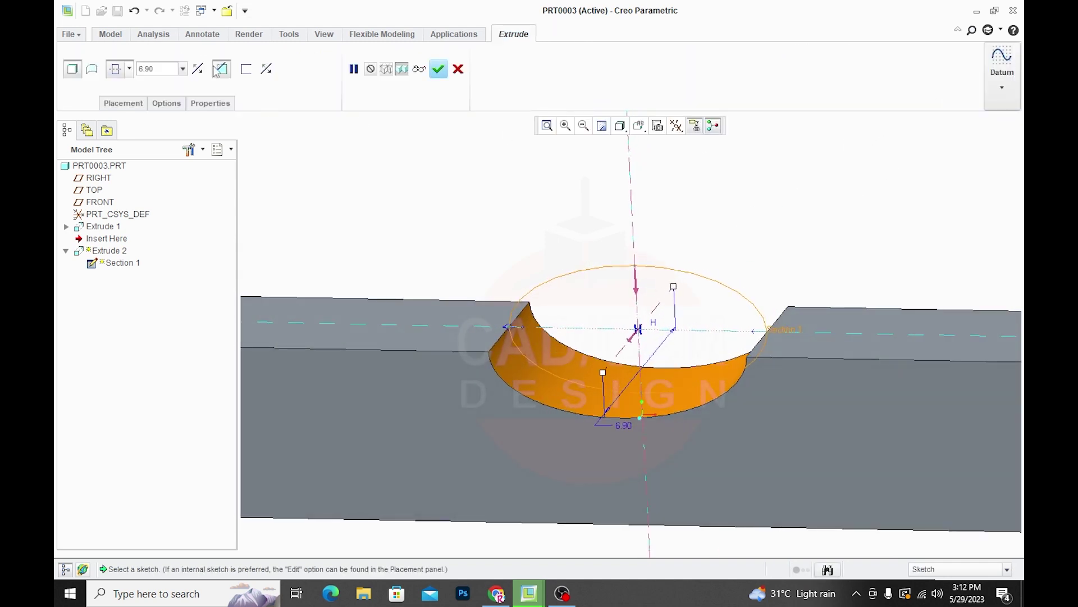
pyautogui.click(439, 68)
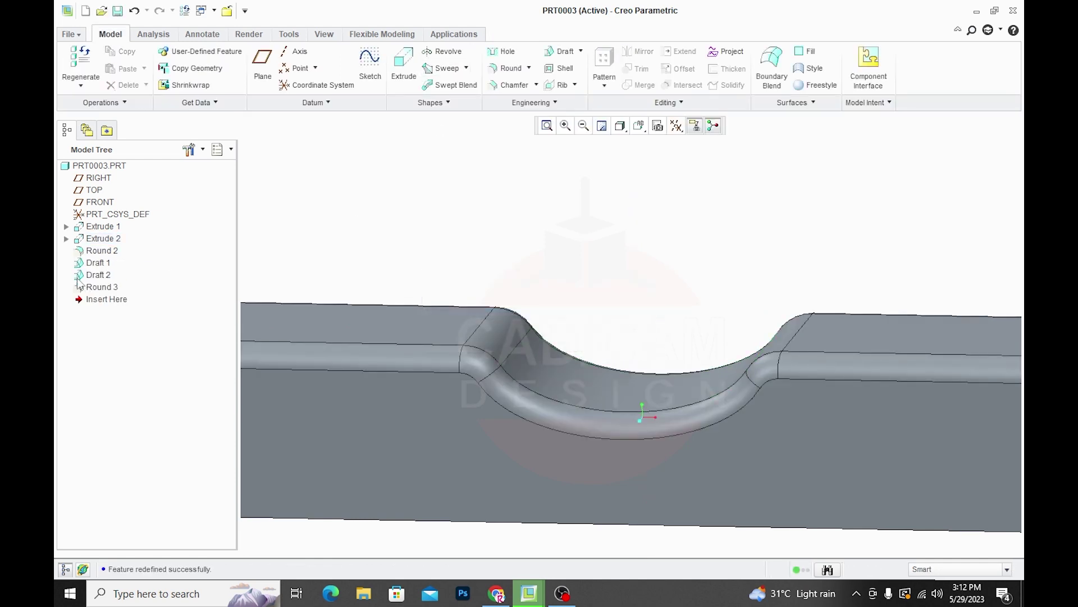
# Step: Inspect the bridge punch's Round 2, Draft 1 and Round 3, orbiting between picks
pyautogui.click(101, 251)
pyautogui.scroll(-2, 397, 238)
pyautogui.scroll(-2, 397, 238)
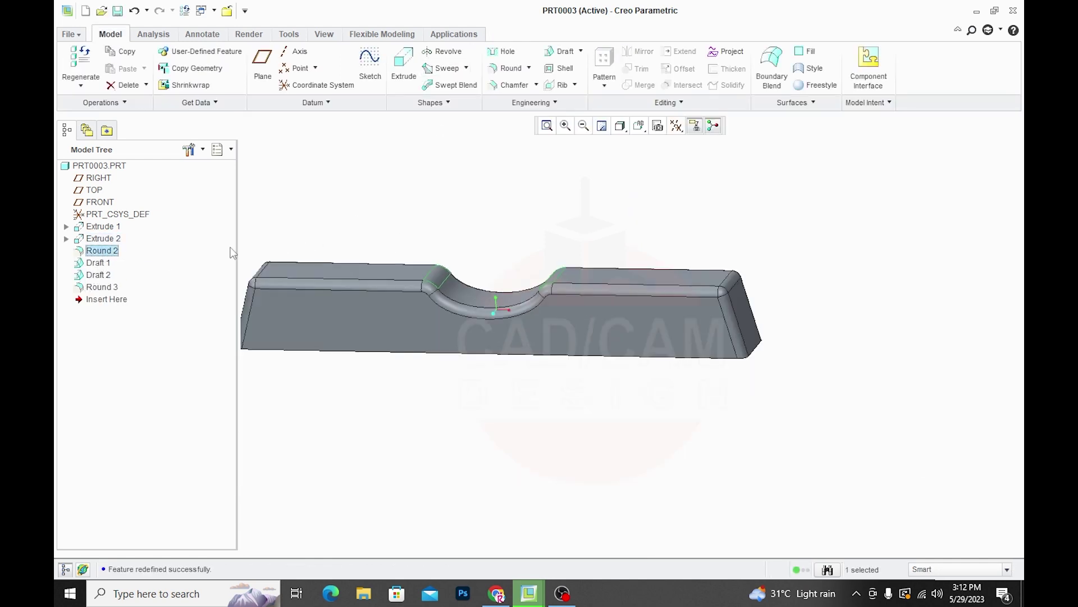
pyautogui.click(449, 211)
pyautogui.moveTo(768, 367)
pyautogui.mouseDown(button='middle')
pyautogui.moveTo(781, 359)
pyautogui.moveTo(767, 328)
pyautogui.mouseUp(button='middle')
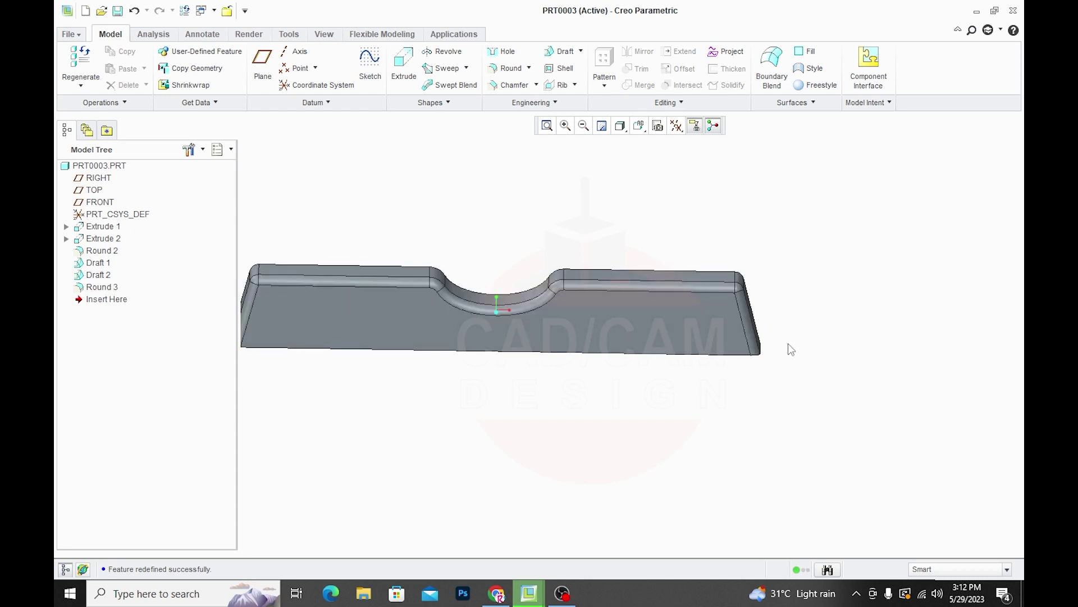
pyautogui.click(98, 263)
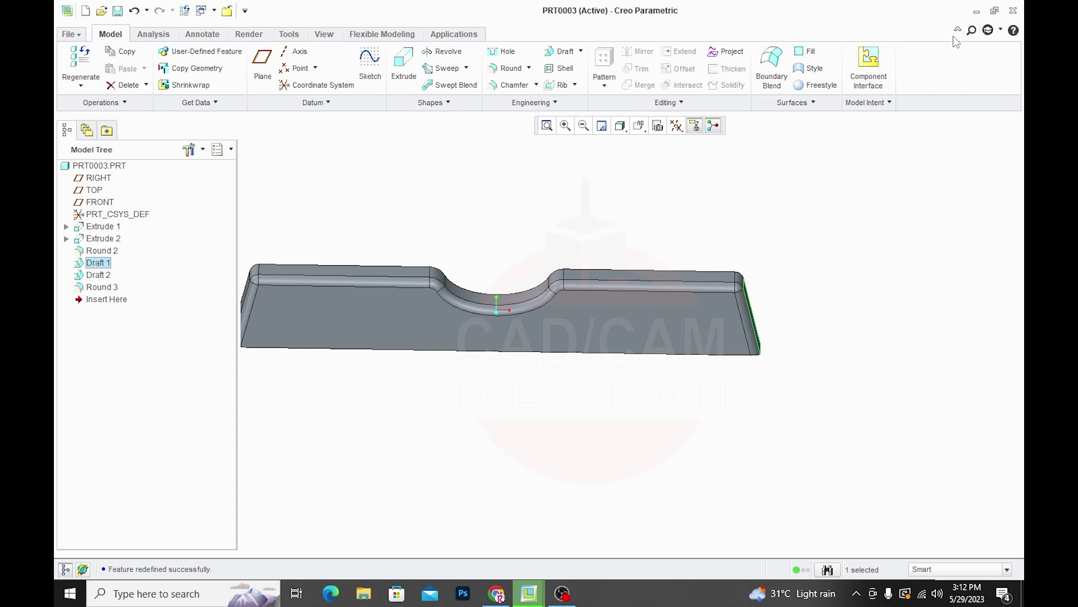
pyautogui.click(912, 227)
pyautogui.moveTo(913, 227); pyautogui.dragTo(770, 243, button='middle')
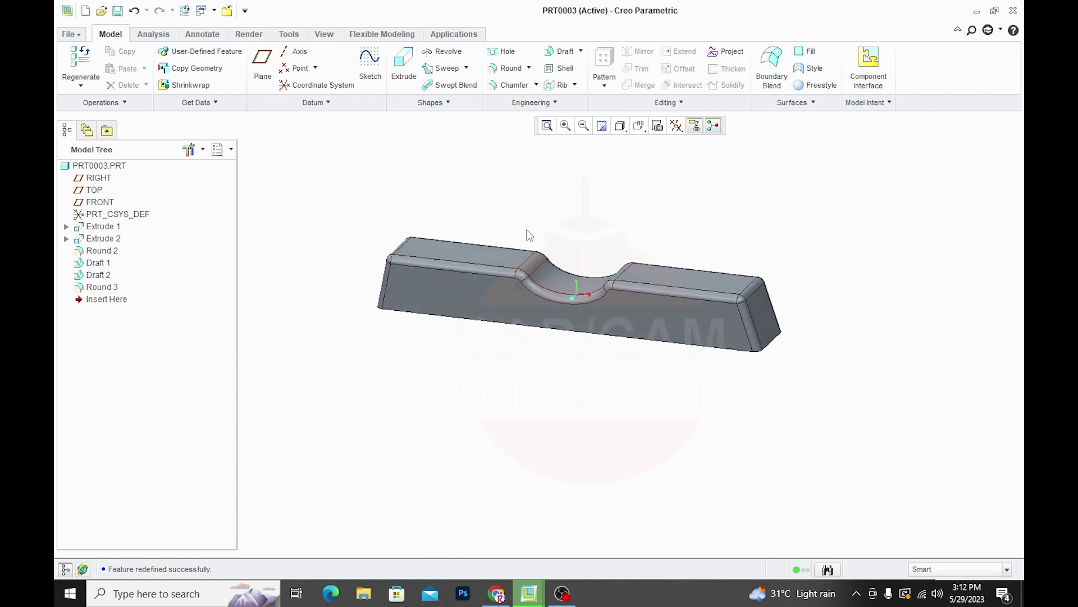
pyautogui.moveTo(535, 228); pyautogui.dragTo(834, 317, button='middle')
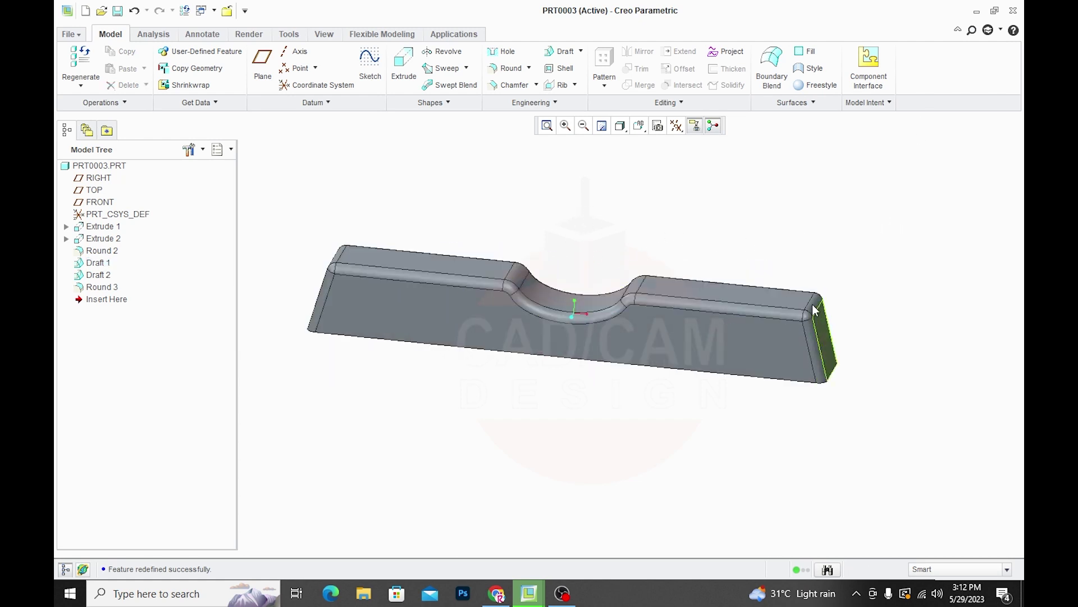
pyautogui.click(102, 286)
pyautogui.click(441, 213)
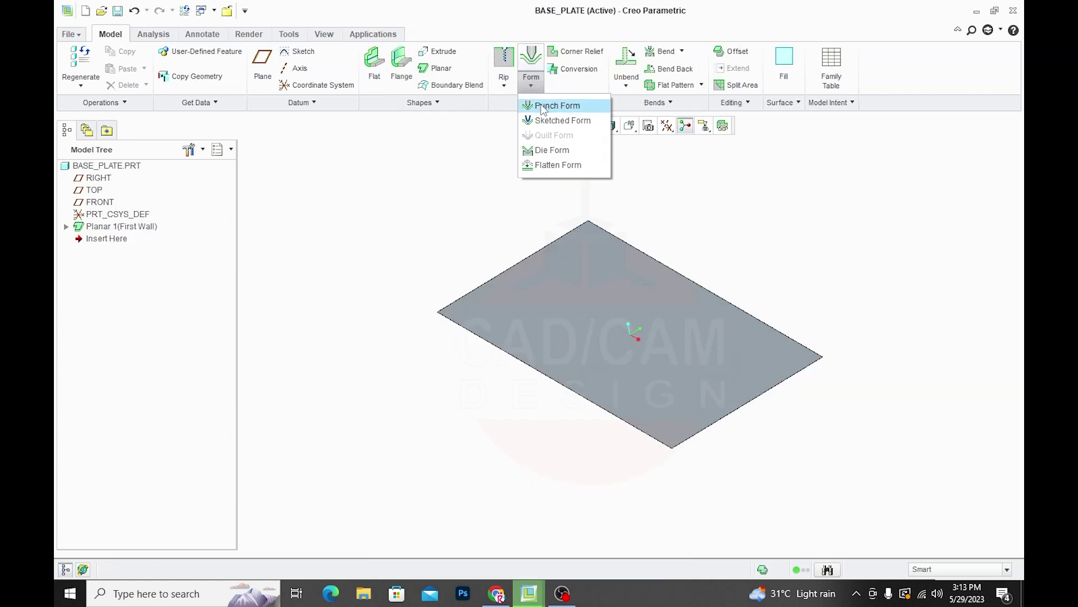
# Step: Start a Punch Form on BASE_PLATE and load prt0001.prt as the punch model
pyautogui.click(556, 106)
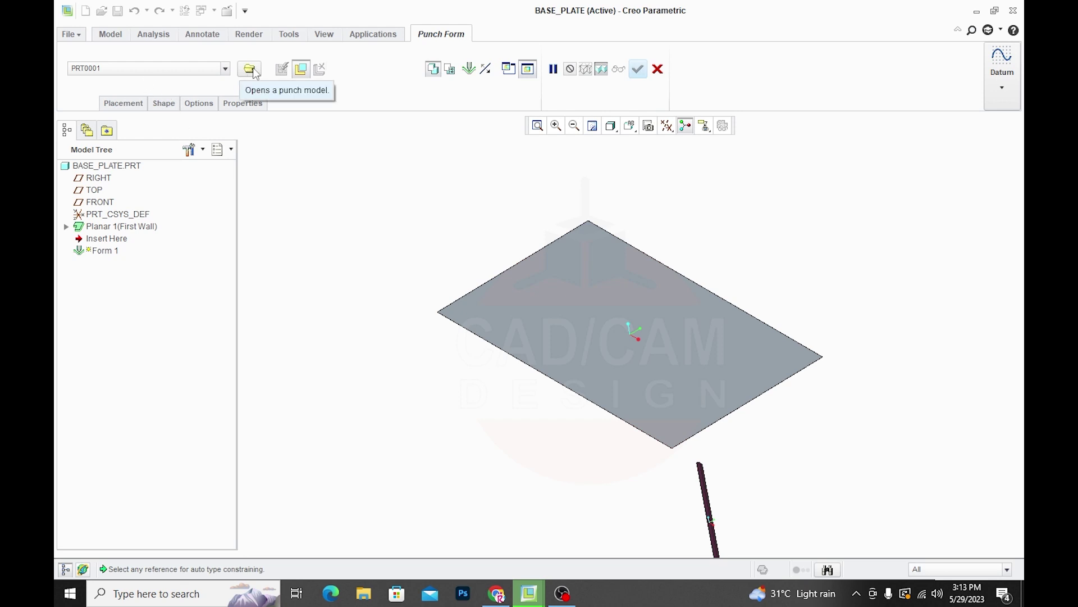
pyautogui.click(251, 72)
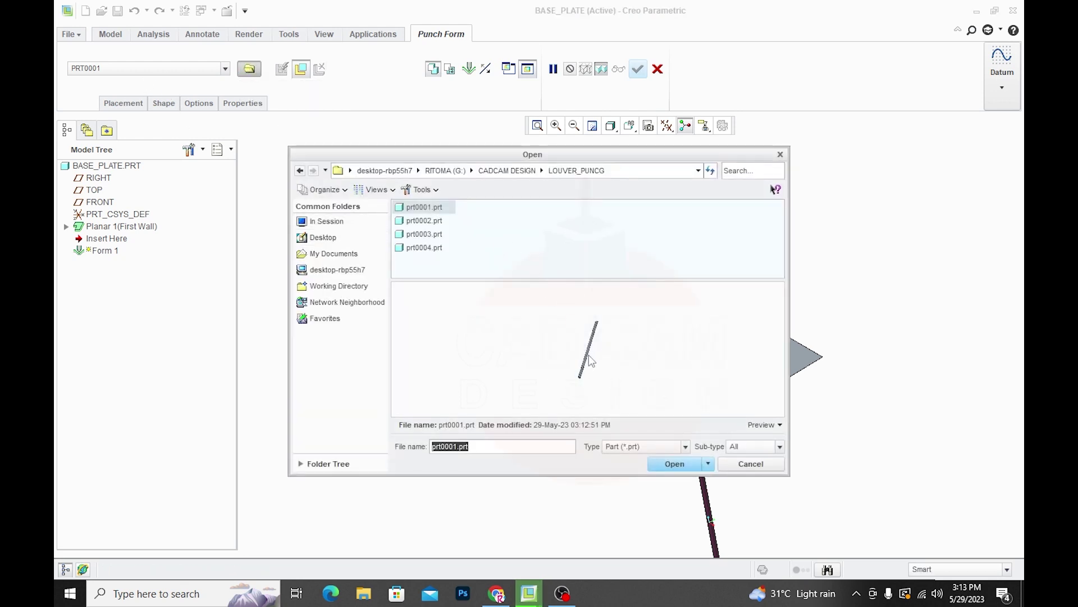
pyautogui.moveTo(591, 361)
pyautogui.mouseDown(button='middle')
pyautogui.moveTo(620, 339)
pyautogui.moveTo(609, 340)
pyautogui.mouseUp(button='middle')
pyautogui.click(685, 464)
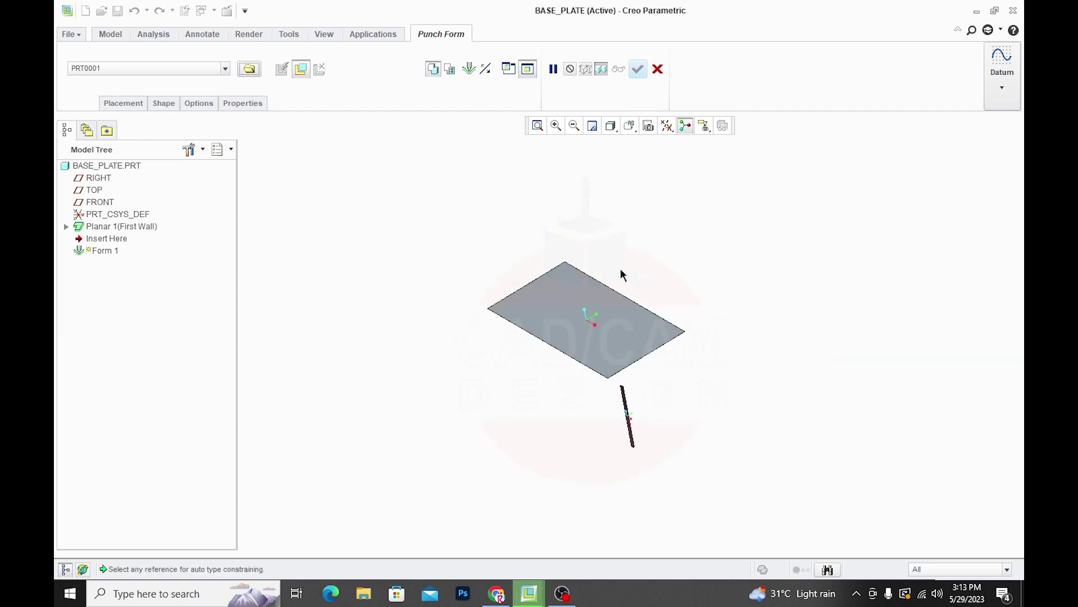
# Step: Seat the punch face on the plate's top face and add a second constraint against the plate edge
pyautogui.scroll(-5, 620, 268)
pyautogui.scroll(2, 751, 246)
pyautogui.scroll(-3, 772, 329)
pyautogui.scroll(-3, 727, 416)
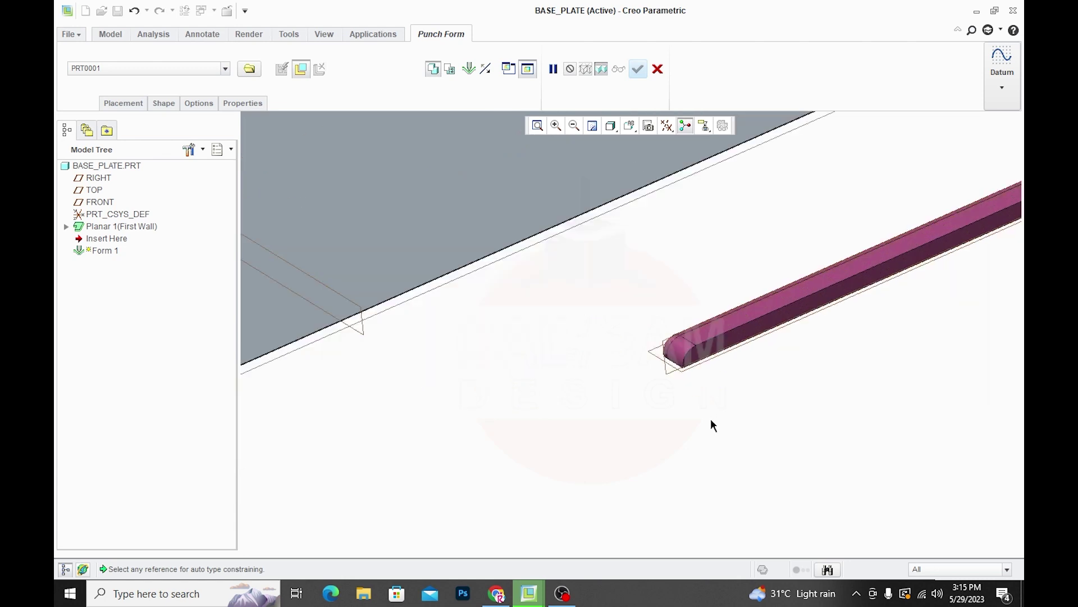
pyautogui.scroll(2, 660, 403)
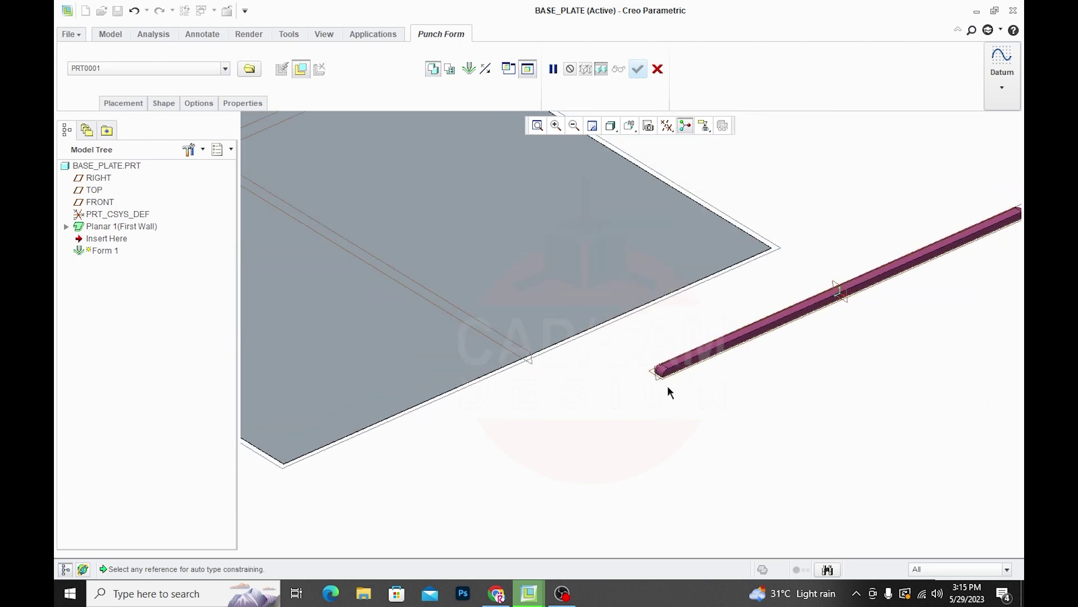
pyautogui.click(666, 378)
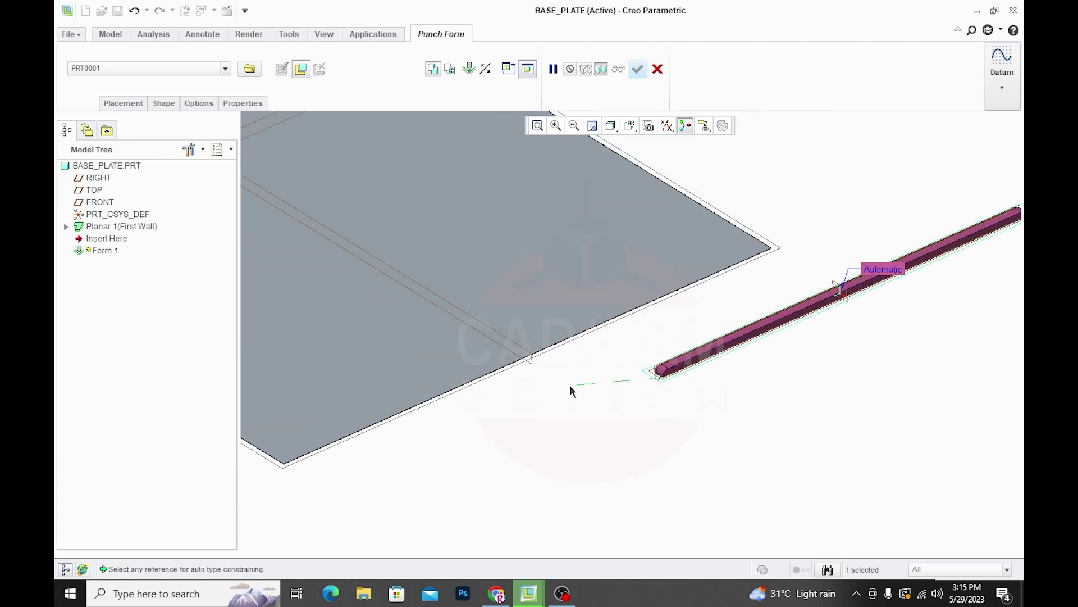
pyautogui.moveTo(533, 304); pyautogui.dragTo(533, 258, button='middle')
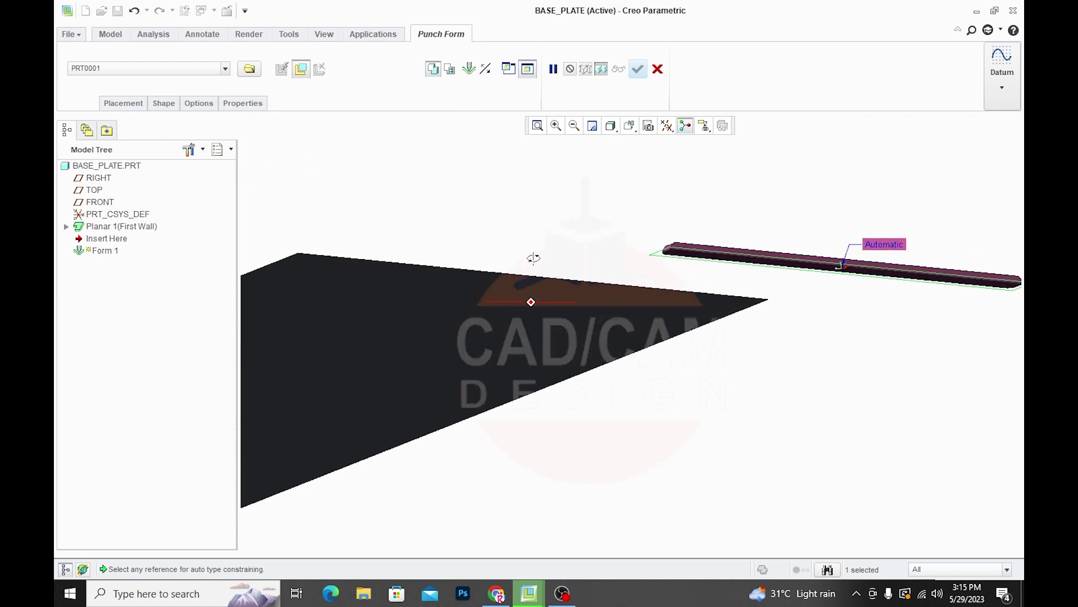
pyautogui.click(562, 321)
pyautogui.moveTo(801, 333)
pyautogui.mouseDown(button='middle')
pyautogui.moveTo(806, 361)
pyautogui.moveTo(826, 373)
pyautogui.mouseUp(button='middle')
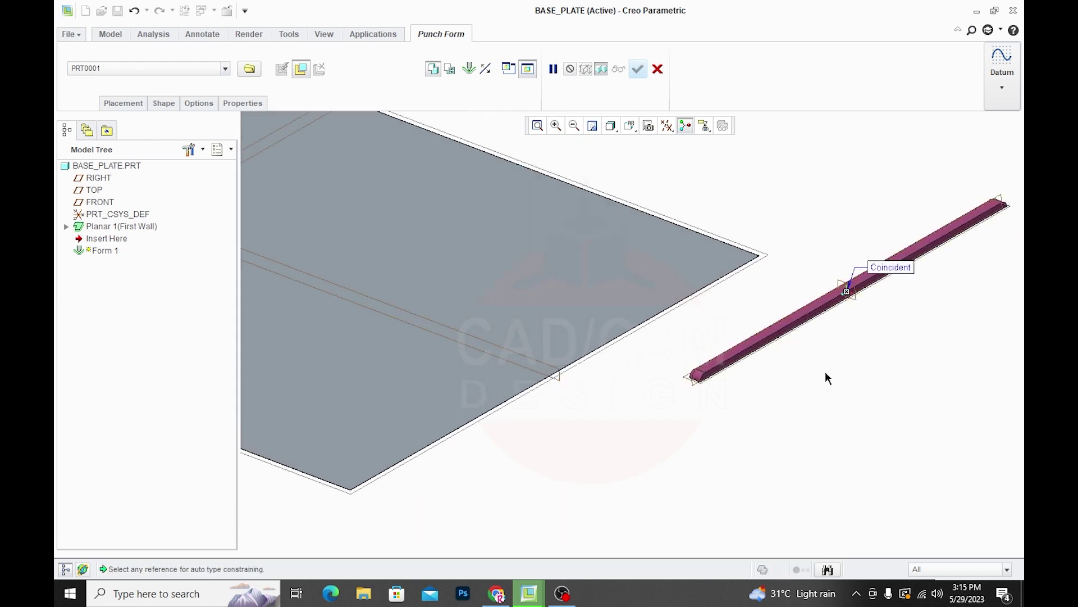
pyautogui.click(857, 297)
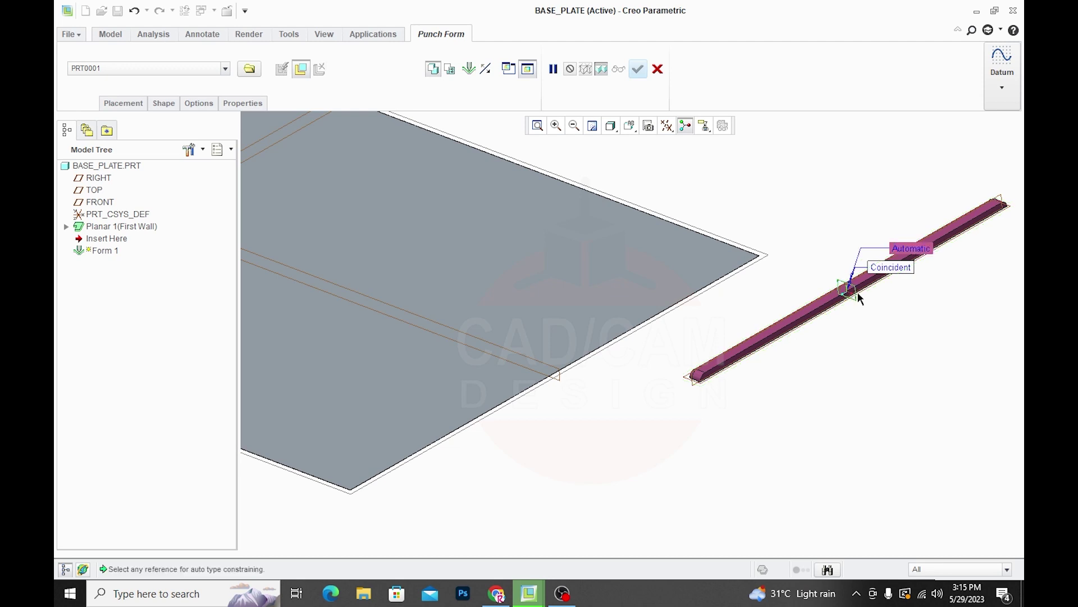
pyautogui.click(563, 376)
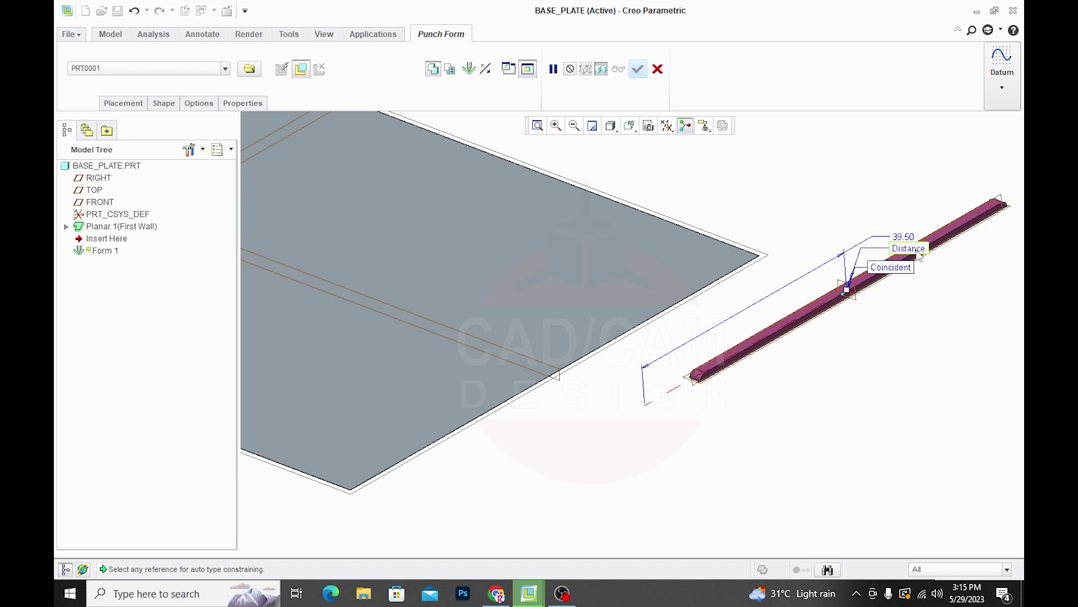
# Step: Make the second constraint Coincident, aligning the punch with the plate edge reference
pyautogui.click(918, 252)
pyautogui.click(912, 258)
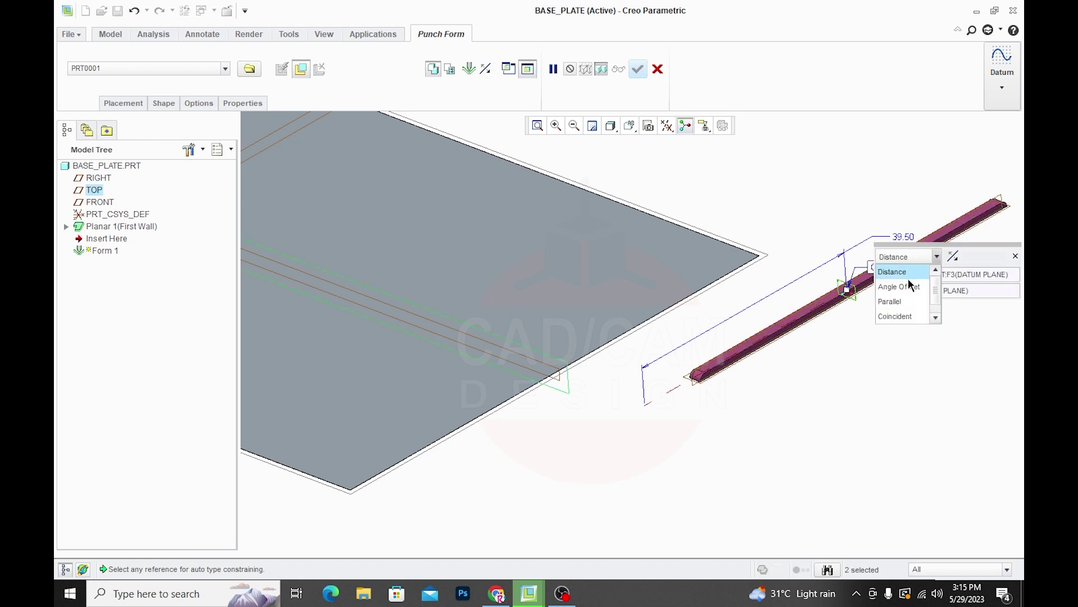
pyautogui.click(899, 315)
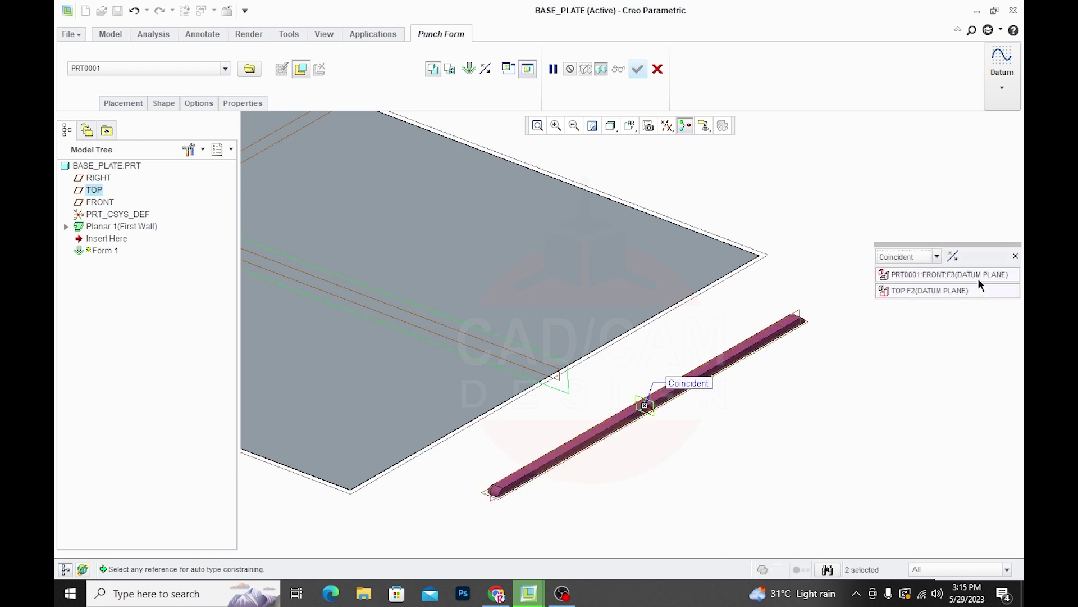
pyautogui.click(1015, 256)
pyautogui.scroll(-2, 867, 265)
pyautogui.scroll(-2, 766, 460)
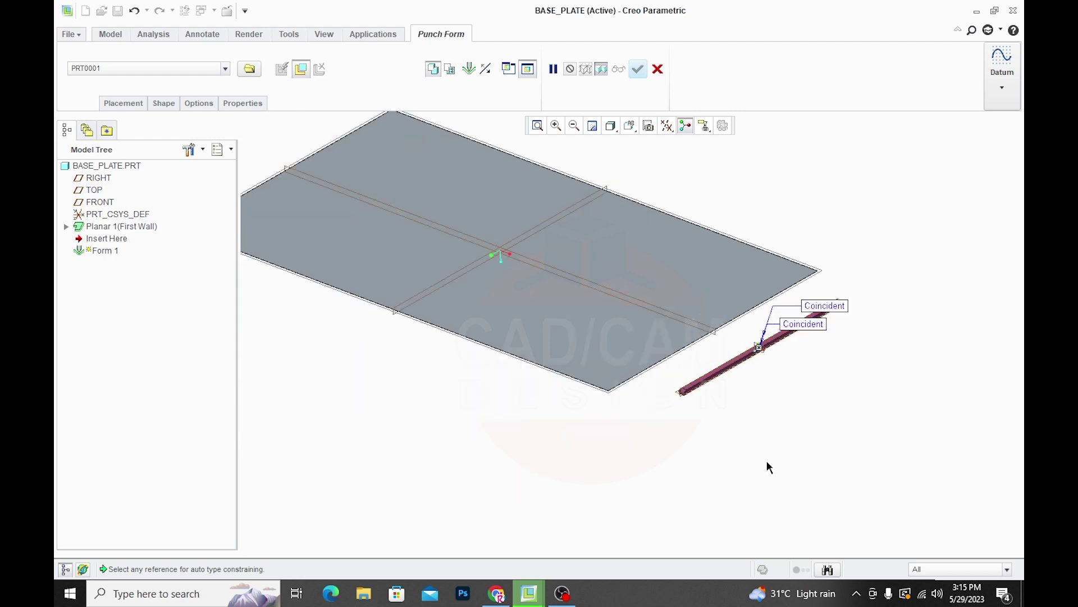
pyautogui.scroll(4, 663, 378)
pyautogui.scroll(2, 663, 379)
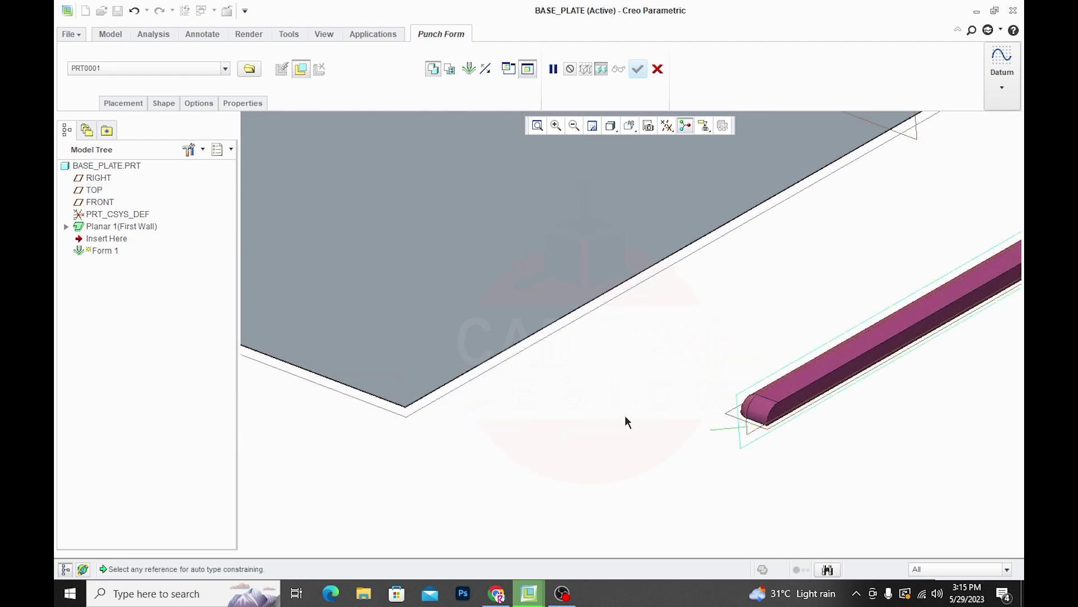
pyautogui.click(465, 375)
pyautogui.keyDown('shift'); pyautogui.moveTo(516, 407); pyautogui.dragTo(622, 414, button='middle'); pyautogui.keyUp('shift')
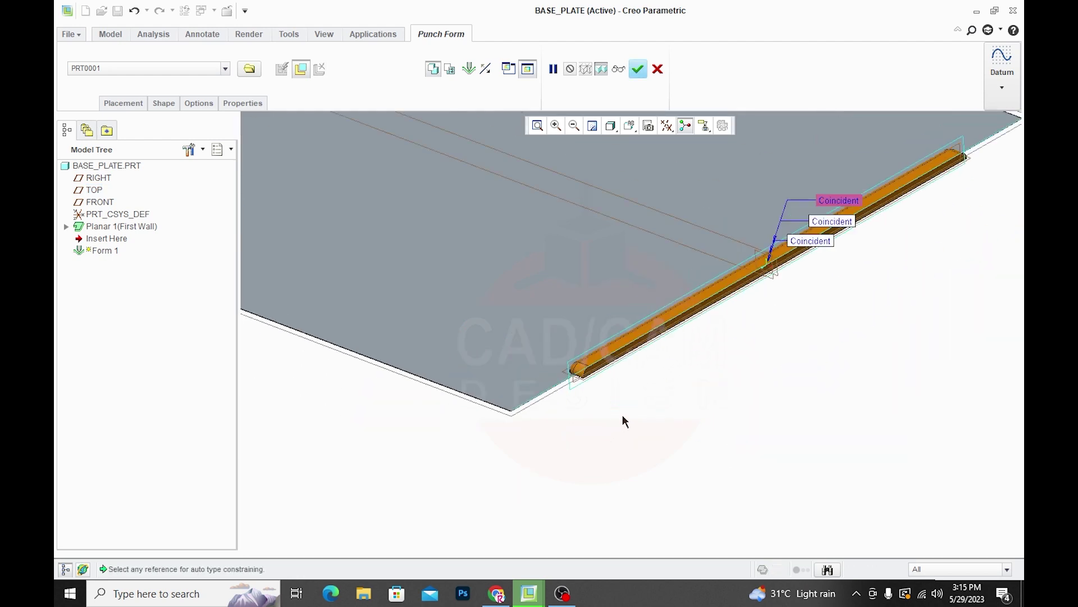
pyautogui.scroll(-2, 752, 288)
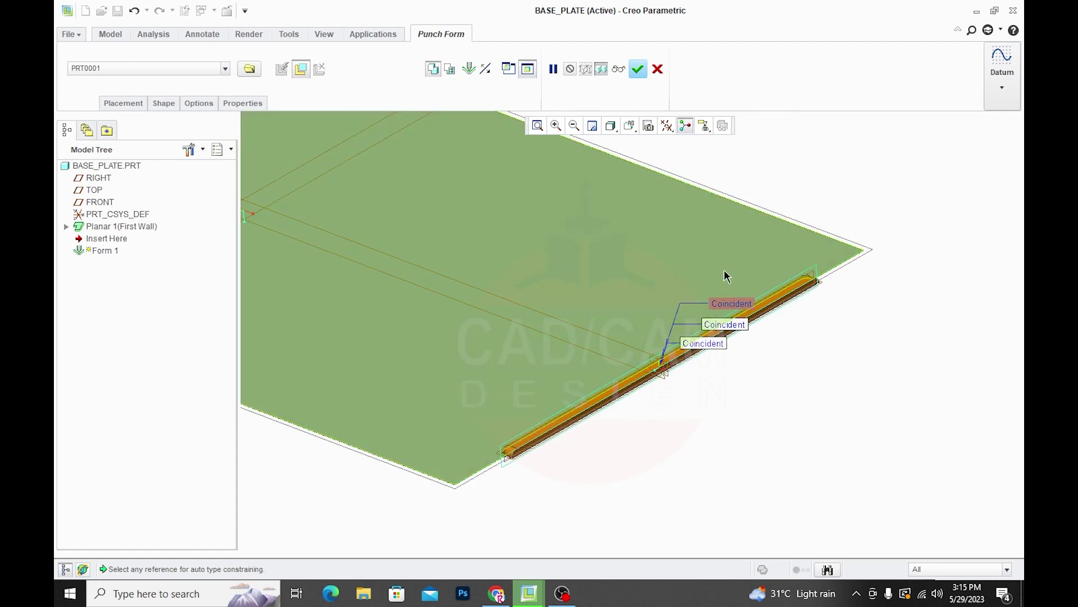
# Step: Change the edge constraint to a Distance of 50 and flip the offset direction
pyautogui.click(733, 304)
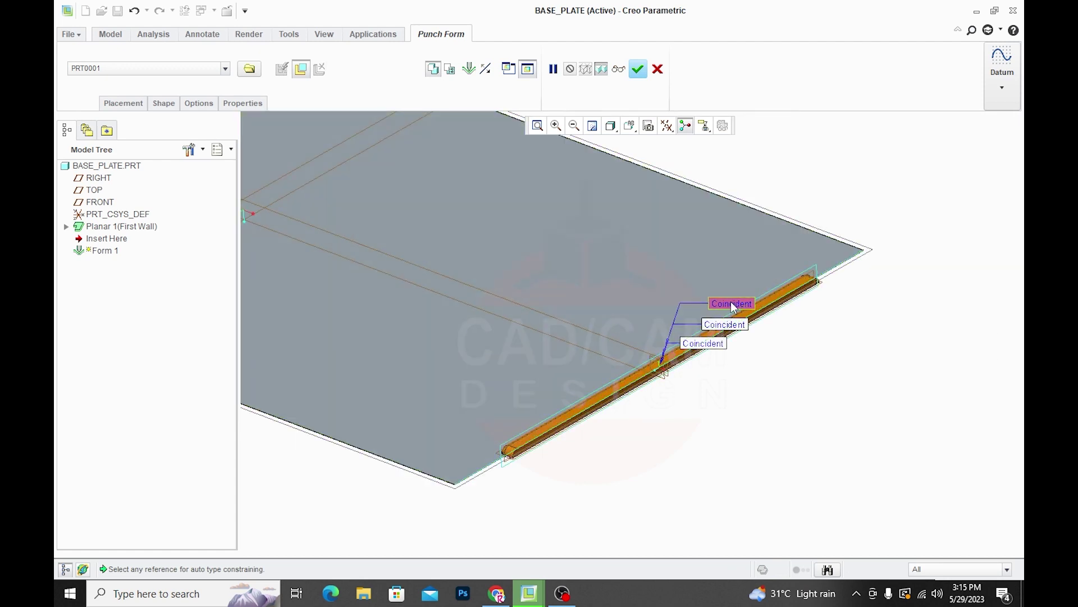
pyautogui.click(731, 304)
pyautogui.click(771, 311)
pyautogui.click(752, 327)
pyautogui.write('1')
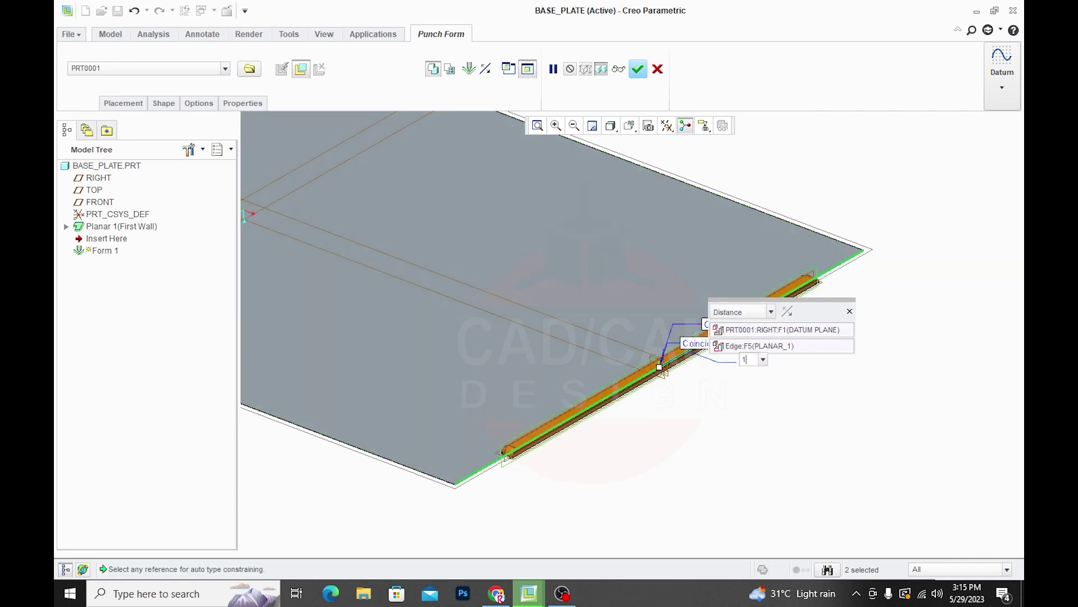
pyautogui.write('50')
pyautogui.press('Return')
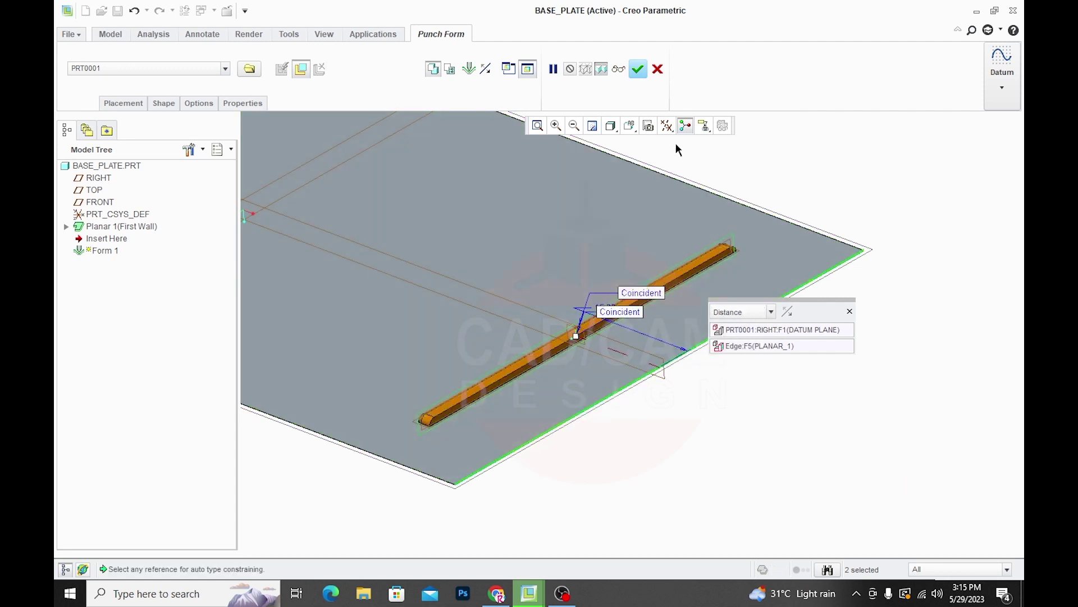
pyautogui.moveTo(677, 145); pyautogui.dragTo(508, 127, button='middle')
pyautogui.click(487, 70)
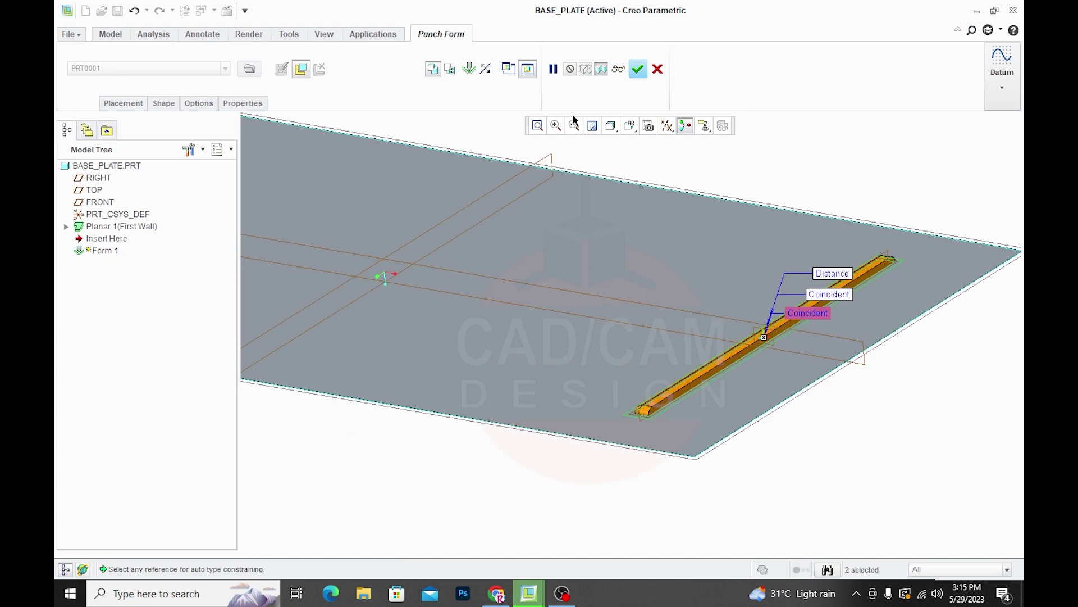
# Step: Apply Form 1 and orbit below and above the plate to inspect the rib
pyautogui.click(637, 70)
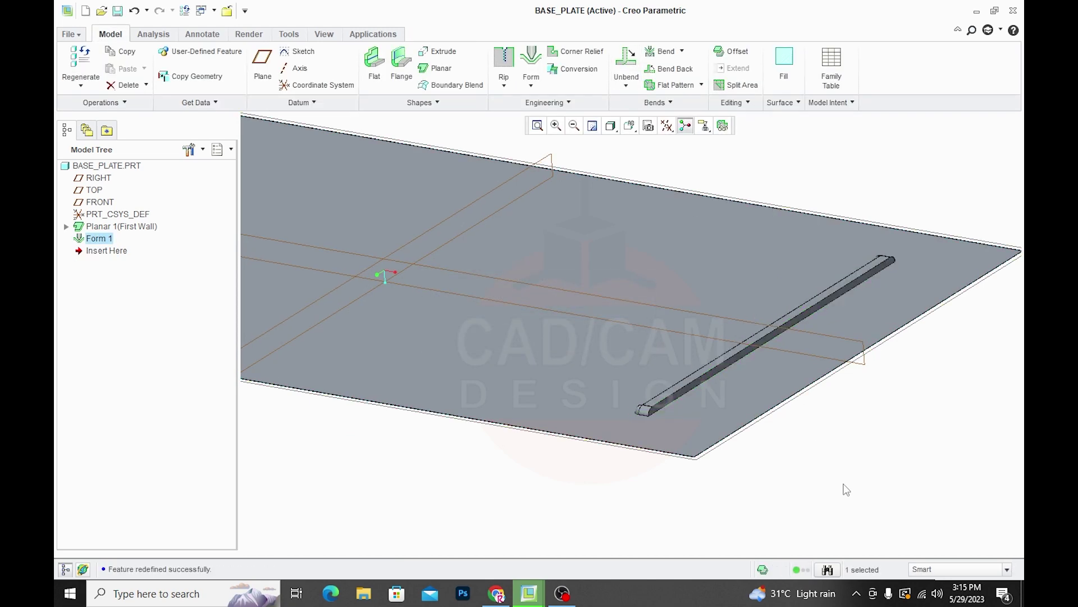
pyautogui.moveTo(804, 413)
pyautogui.mouseDown(button='middle')
pyautogui.moveTo(702, 402)
pyautogui.moveTo(685, 434)
pyautogui.moveTo(686, 344)
pyautogui.moveTo(681, 433)
pyautogui.moveTo(571, 419)
pyautogui.mouseUp(button='middle')
pyautogui.moveTo(763, 335)
pyautogui.mouseDown(button='middle')
pyautogui.moveTo(667, 495)
pyautogui.moveTo(958, 325)
pyautogui.mouseUp(button='middle')
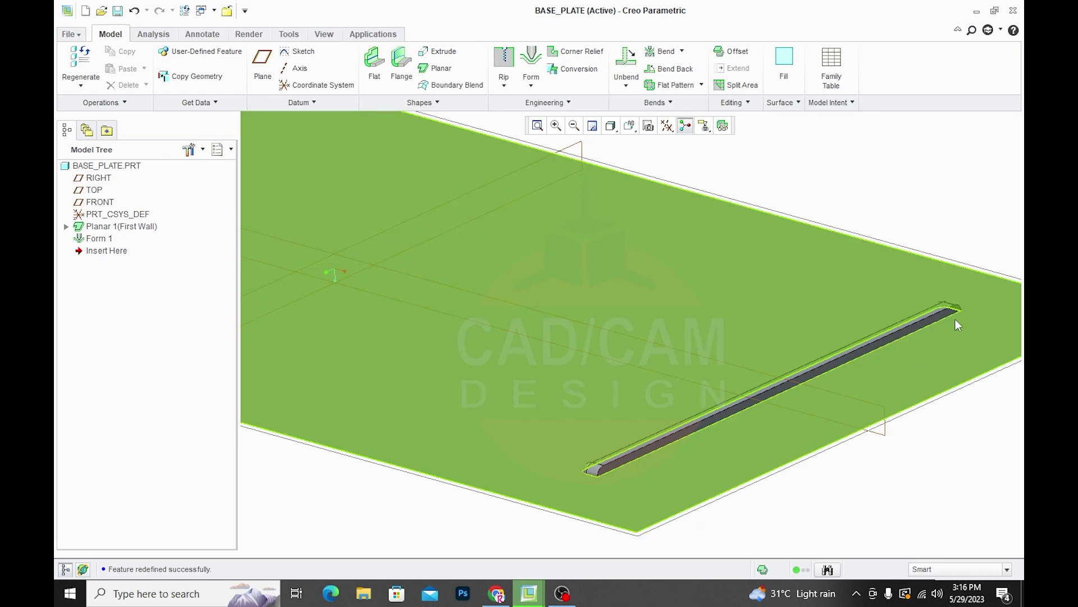
# Step: Edit Form 1 to exclude the punch's side surface, turning the rib into an open louver slot
pyautogui.click(672, 441)
pyautogui.moveTo(672, 442); pyautogui.dragTo(581, 385, button='middle')
pyautogui.rightClick(581, 385)
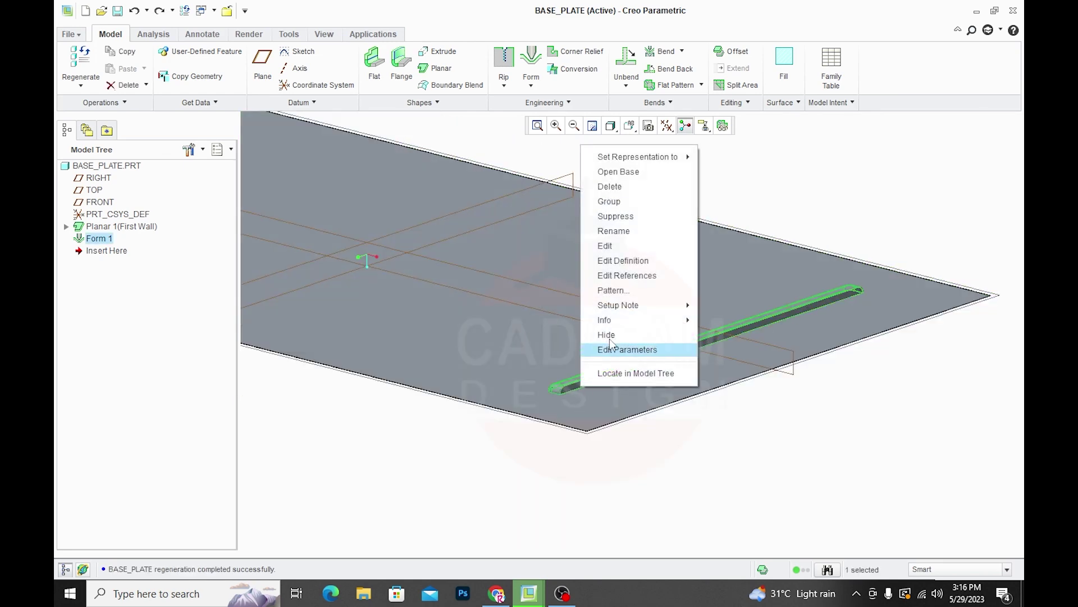
pyautogui.click(625, 266)
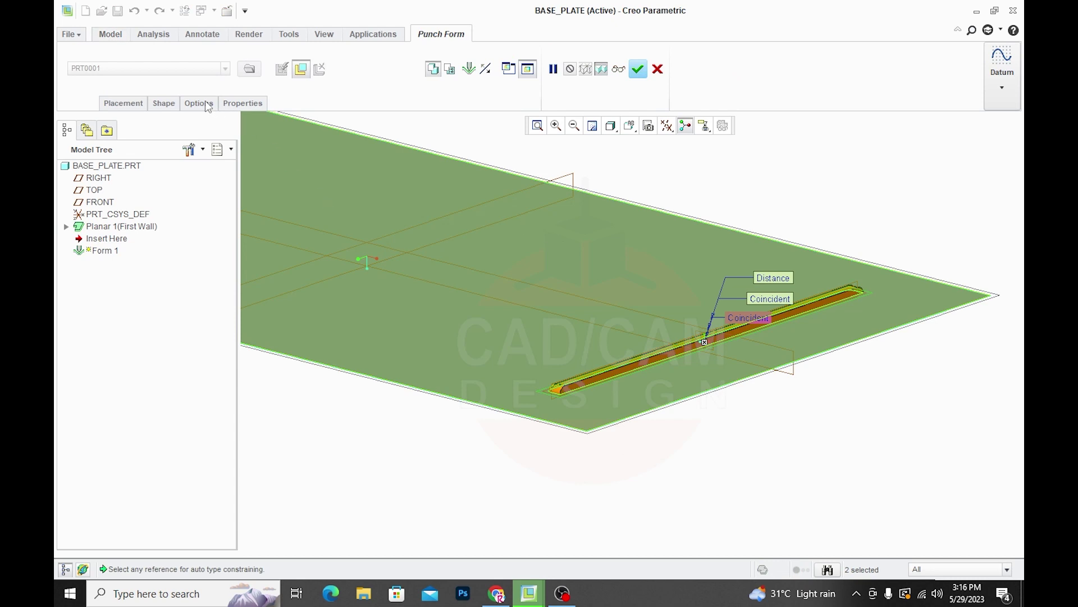
pyautogui.click(207, 104)
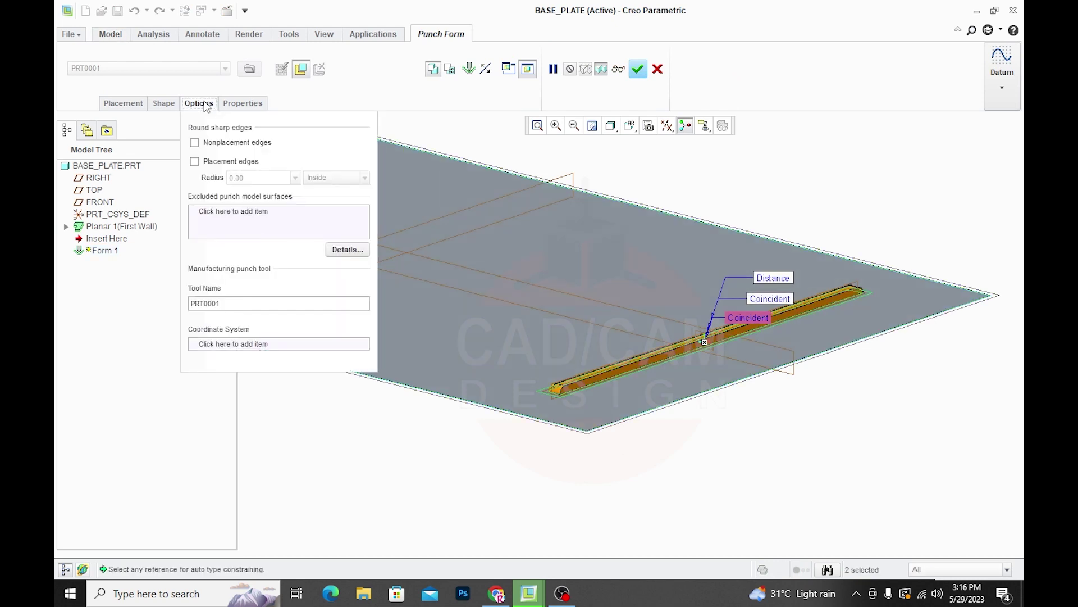
pyautogui.click(235, 209)
pyautogui.scroll(-3, 663, 426)
pyautogui.scroll(-3, 574, 405)
pyautogui.click(573, 405)
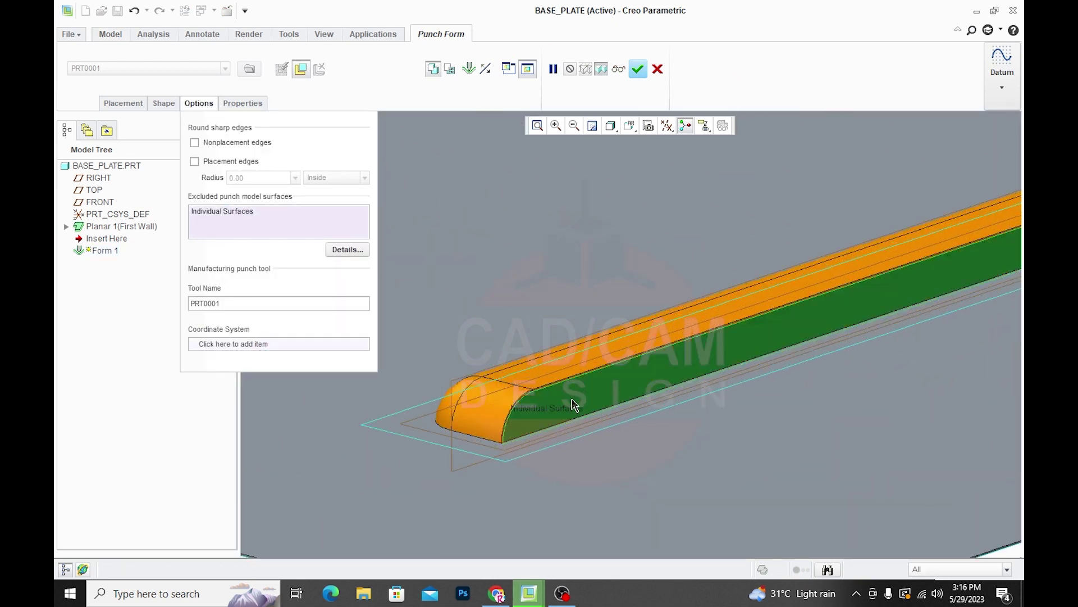
pyautogui.click(645, 70)
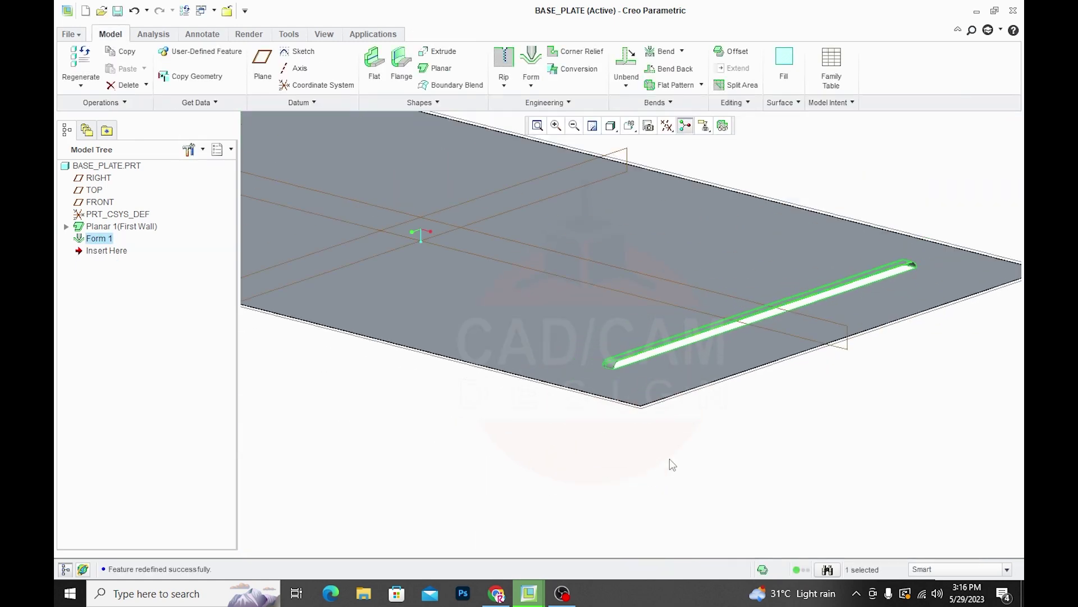
pyautogui.click(667, 126)
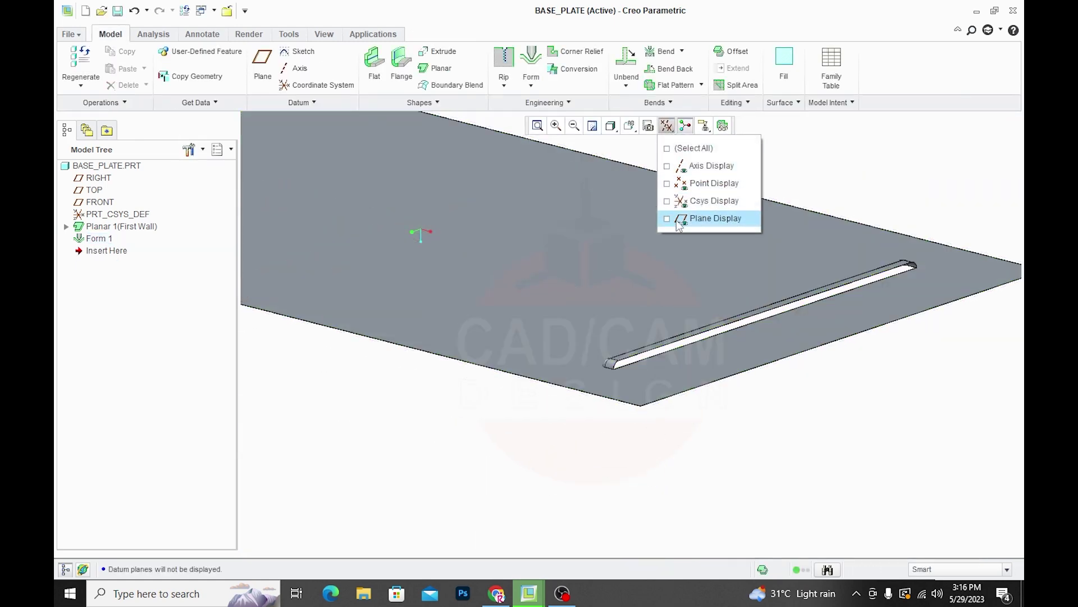
pyautogui.click(696, 220)
pyautogui.scroll(-3, 932, 275)
pyautogui.moveTo(883, 277)
pyautogui.mouseDown(button='middle')
pyautogui.moveTo(895, 221)
pyautogui.moveTo(912, 207)
pyautogui.moveTo(882, 277)
pyautogui.moveTo(886, 292)
pyautogui.mouseUp(button='middle')
pyautogui.scroll(3, 848, 364)
pyautogui.scroll(3, 811, 416)
pyautogui.moveTo(811, 417)
pyautogui.mouseDown(button='middle')
pyautogui.moveTo(862, 414)
pyautogui.moveTo(843, 417)
pyautogui.mouseUp(button='middle')
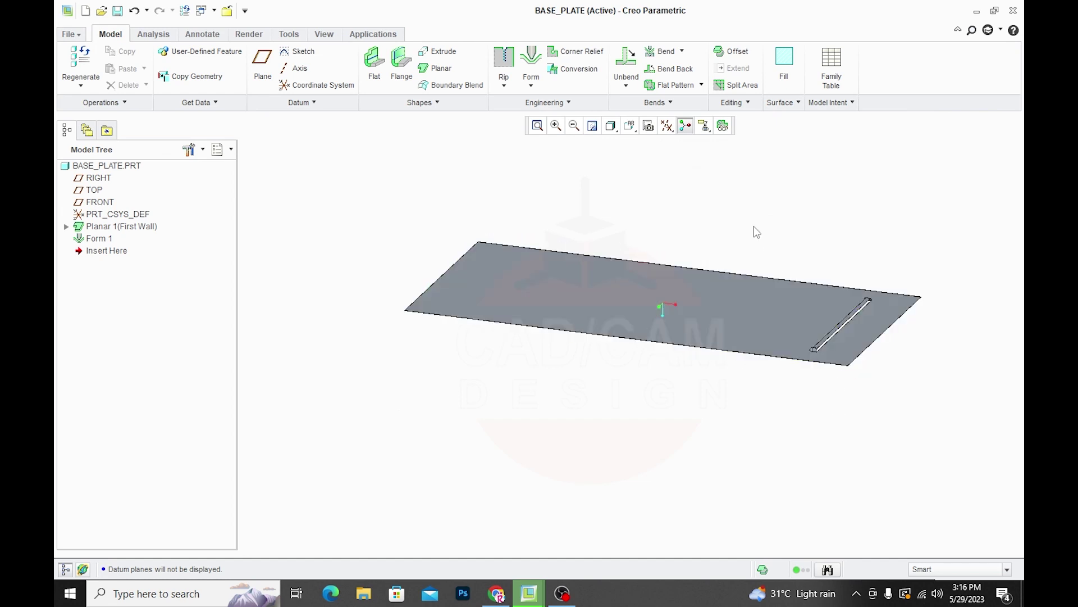
pyautogui.scroll(-2, 747, 219)
pyautogui.click(667, 126)
pyautogui.click(674, 219)
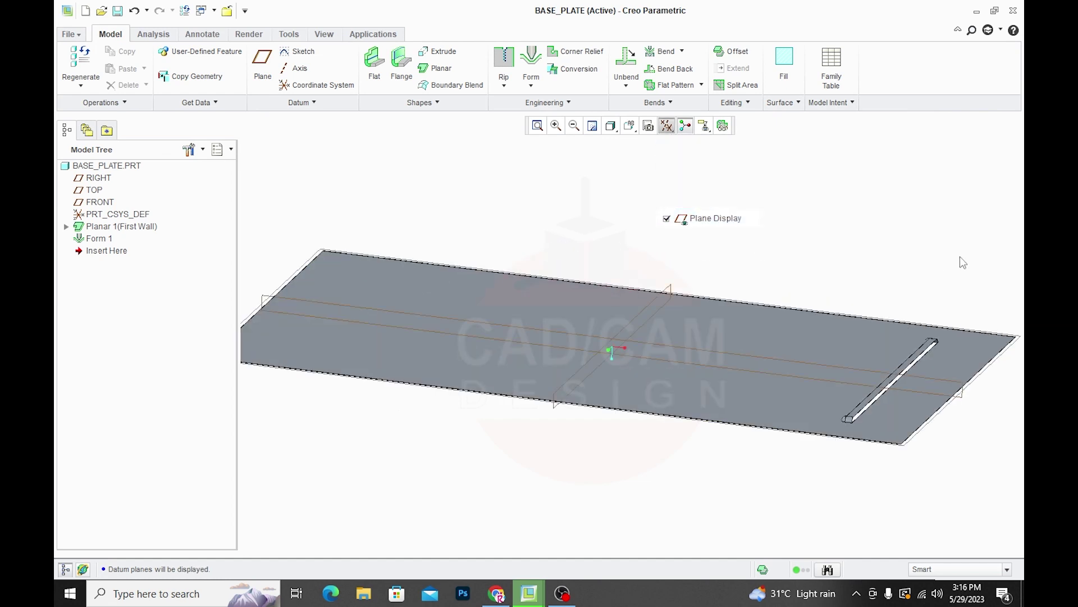
# Step: Start a direction pattern of Form 1 along the plate's front edge
pyautogui.click(918, 351)
pyautogui.rightClick(919, 350)
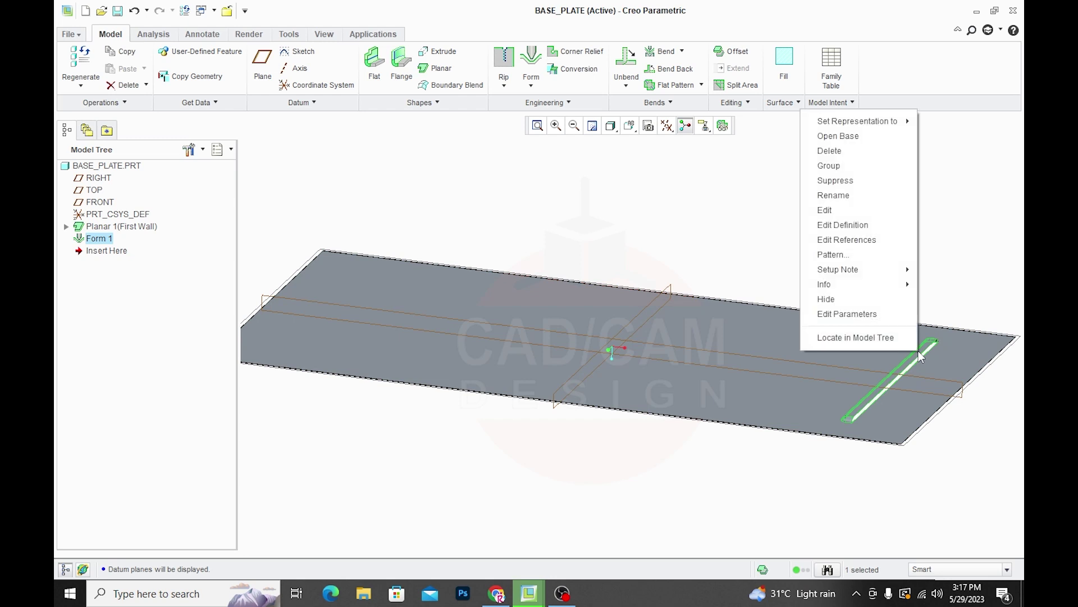
pyautogui.click(826, 256)
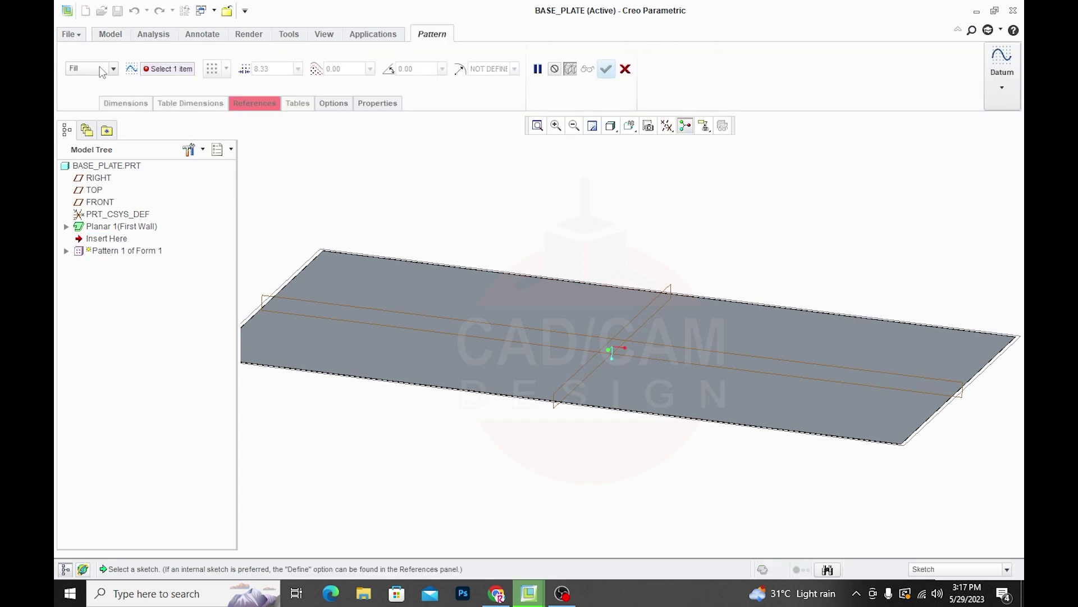
pyautogui.click(114, 68)
pyautogui.click(93, 94)
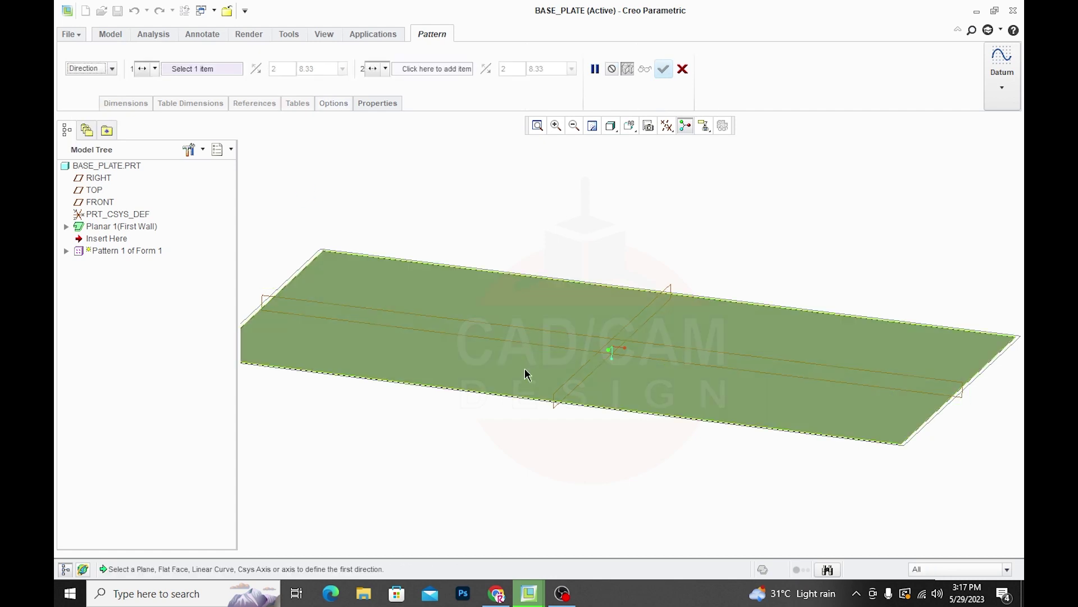
pyautogui.click(514, 395)
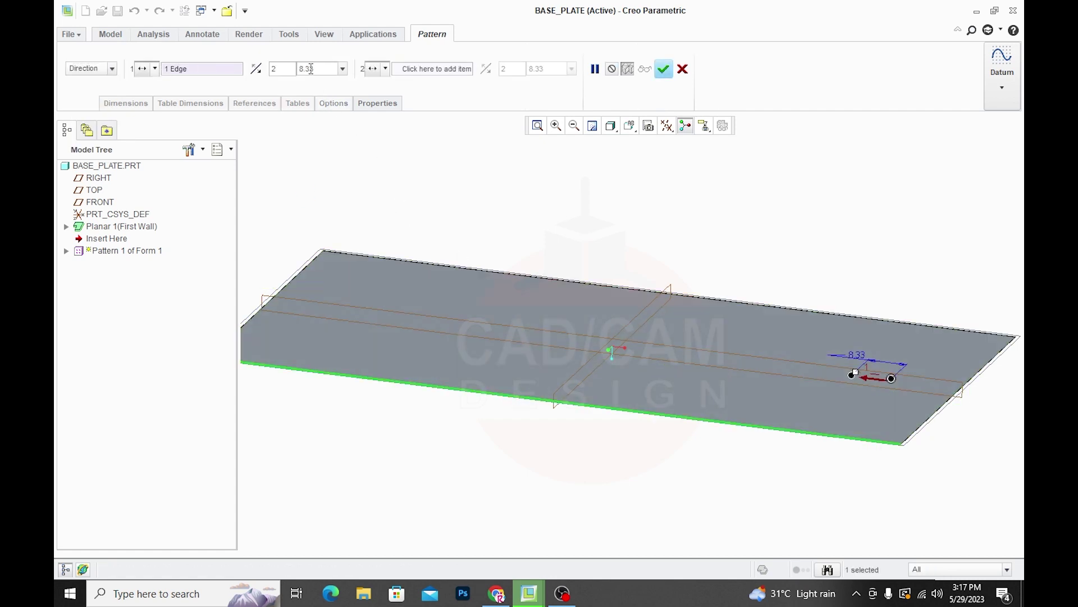
# Step: Set 12.00 spacing and 12 members, then accept the louver pattern
pyautogui.write('12')
pyautogui.press('Return')
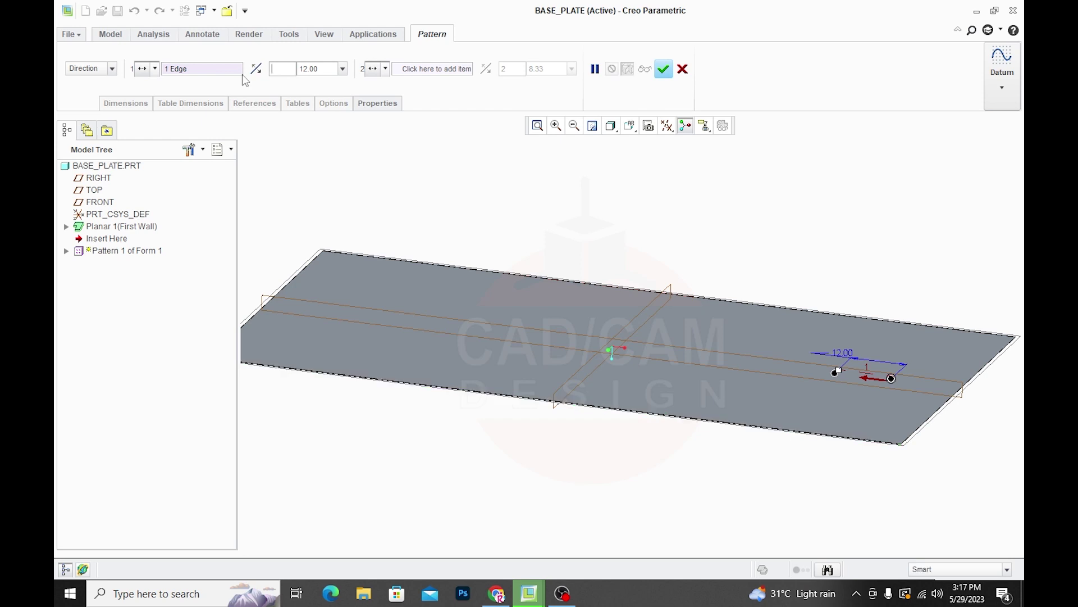
pyautogui.write('12')
pyautogui.press('Return')
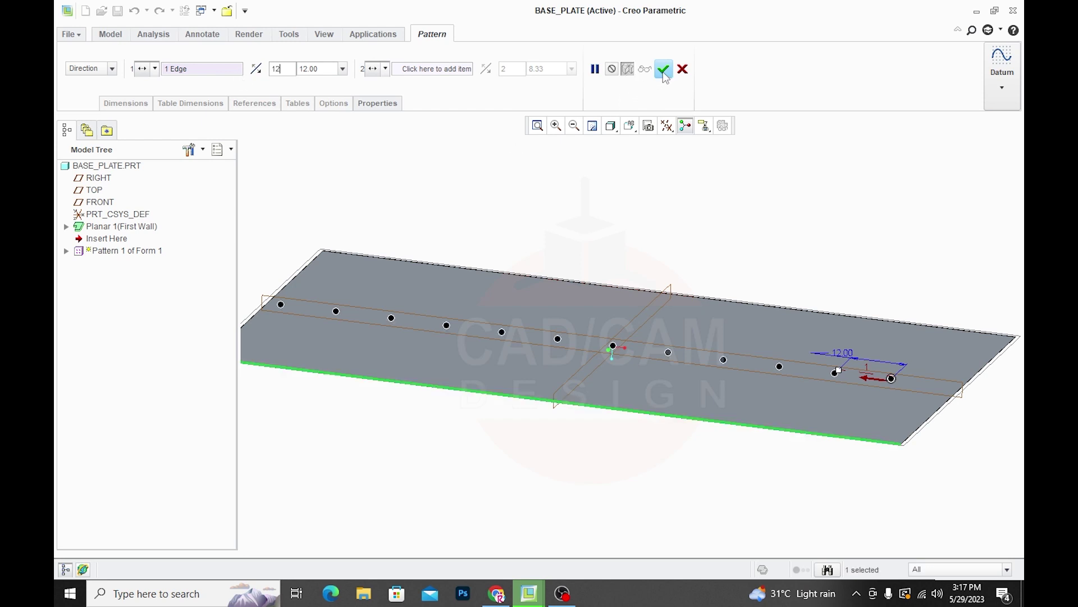
pyautogui.click(665, 69)
pyautogui.moveTo(669, 236)
pyautogui.mouseDown(button='middle')
pyautogui.moveTo(675, 225)
pyautogui.moveTo(649, 234)
pyautogui.moveTo(770, 349)
pyautogui.moveTo(710, 361)
pyautogui.mouseUp(button='middle')
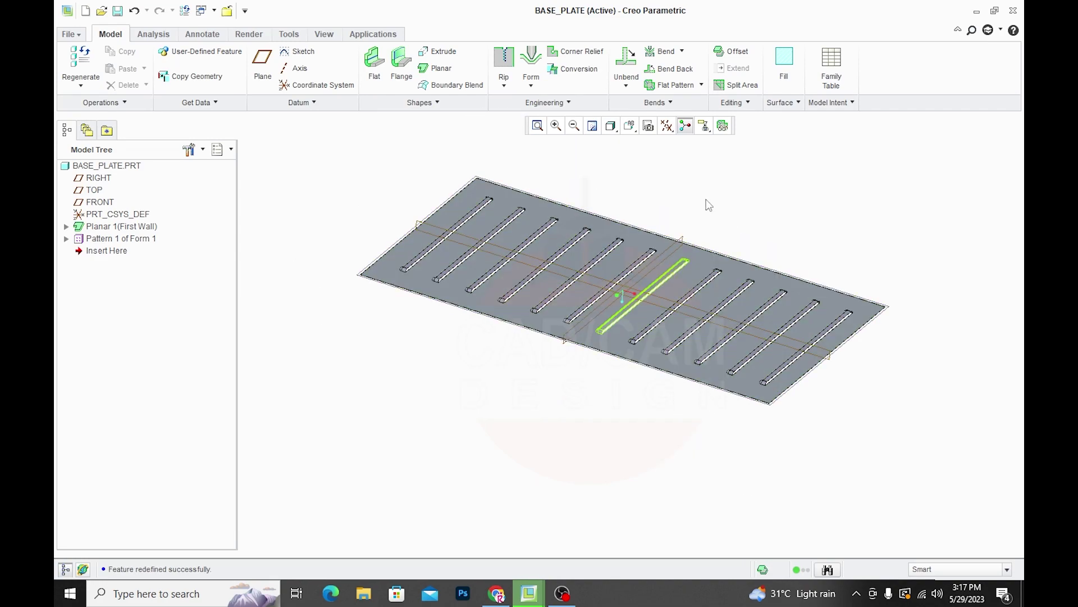
pyautogui.moveTo(709, 205); pyautogui.dragTo(747, 270, button='middle')
pyautogui.scroll(3, 774, 335)
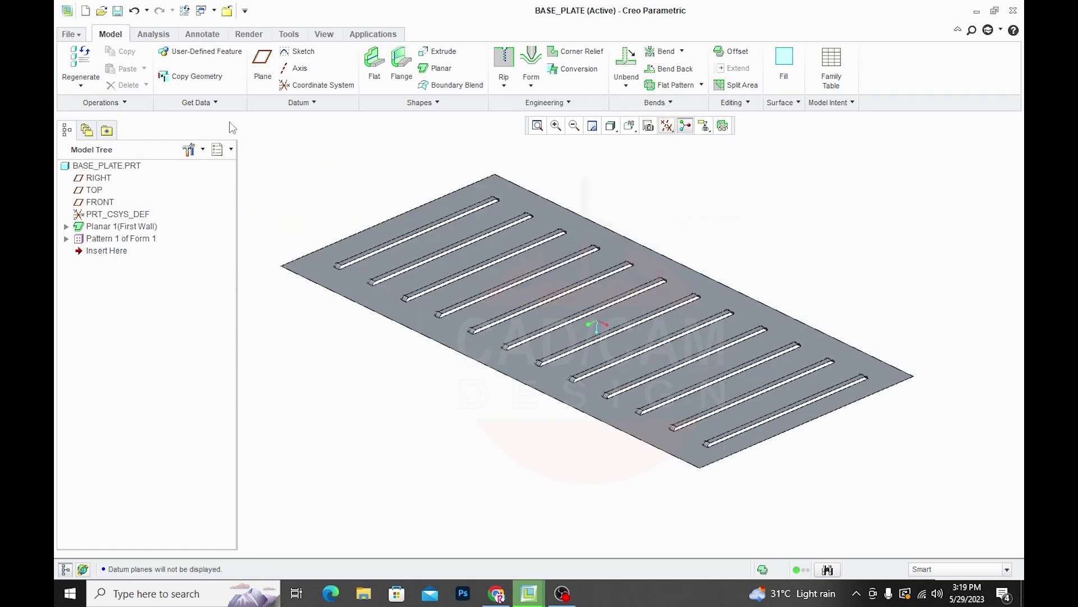
# Step: Start a punch form and load the prt0003.prt punch part
pyautogui.click(531, 82)
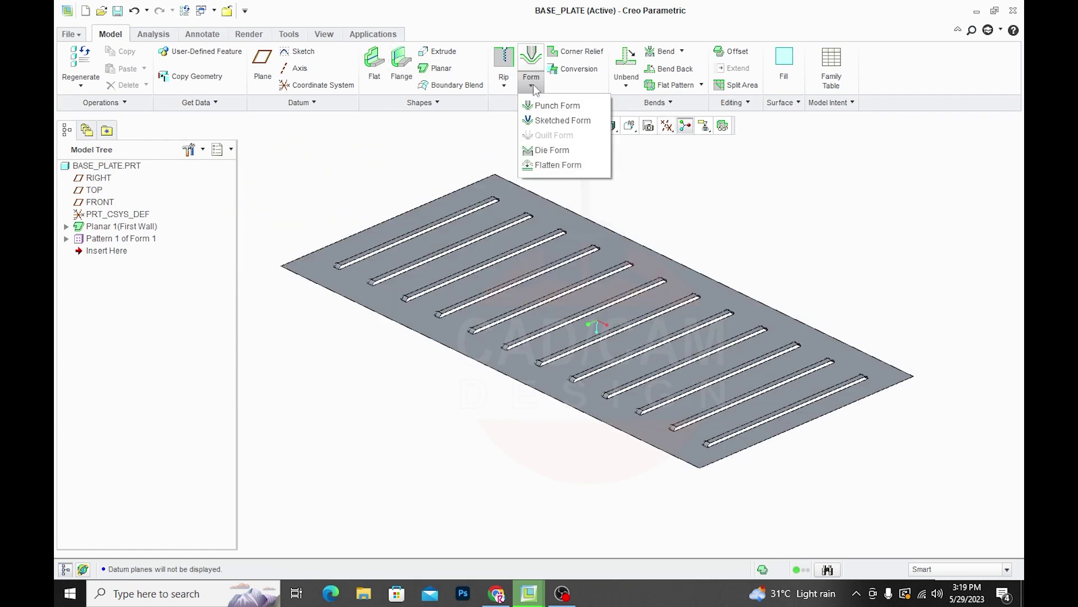
pyautogui.click(550, 107)
pyautogui.click(249, 69)
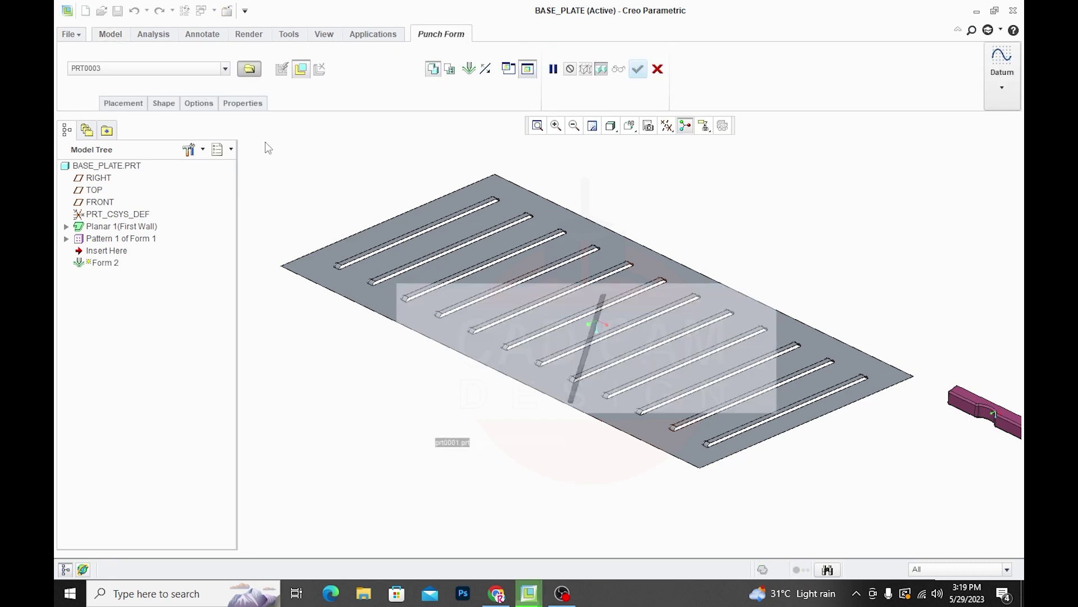
pyautogui.click(657, 467)
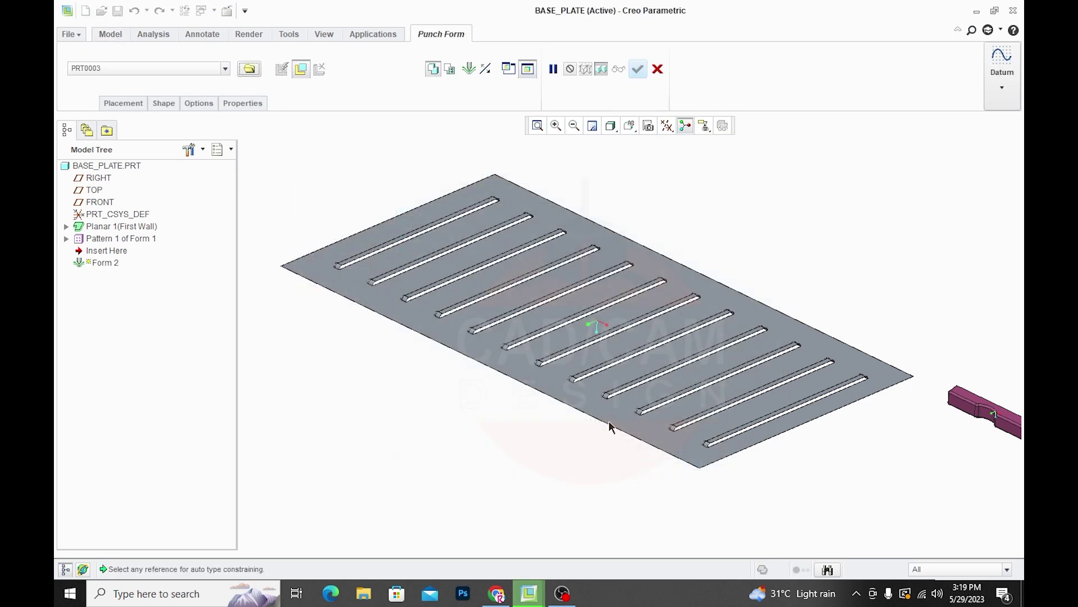
# Step: Show the datum planes and position the view with the plate beside the punch
pyautogui.scroll(-3, 818, 467)
pyautogui.scroll(3, 804, 423)
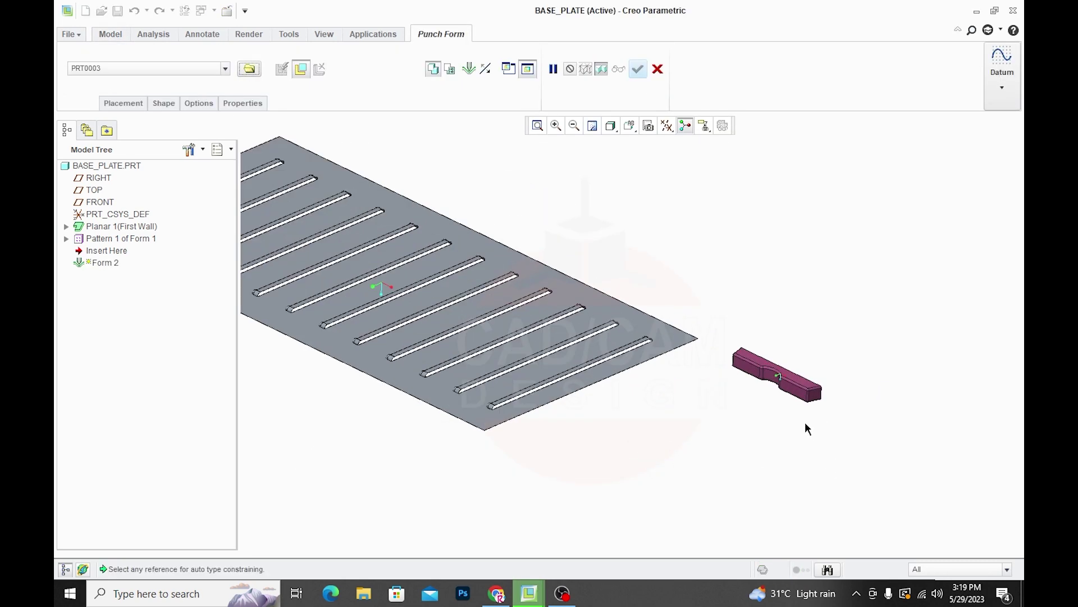
pyautogui.click(670, 127)
pyautogui.click(673, 218)
pyautogui.scroll(2, 758, 410)
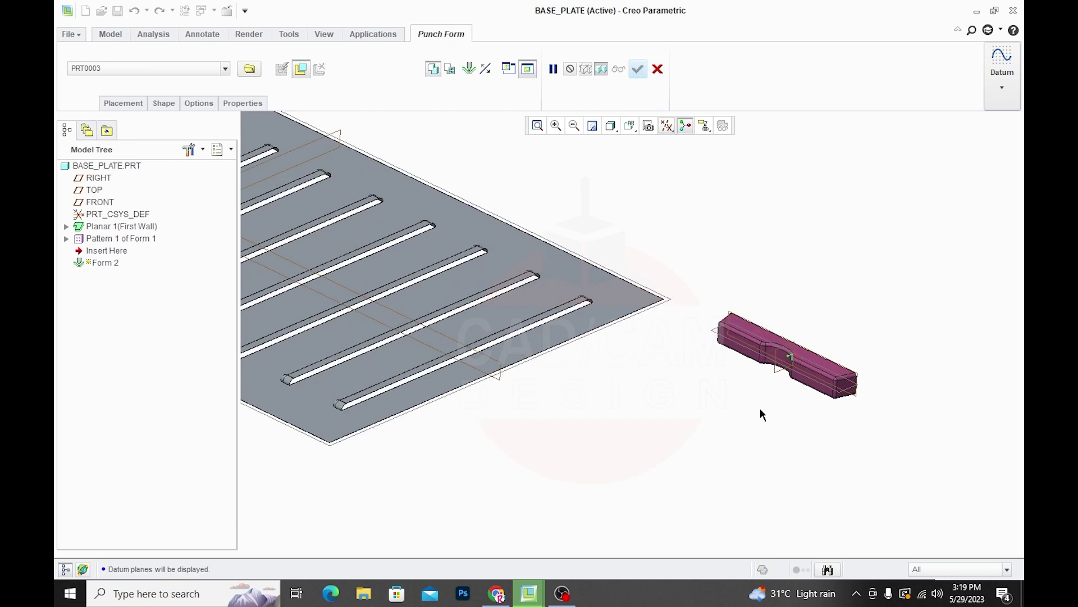
pyautogui.scroll(1, 764, 405)
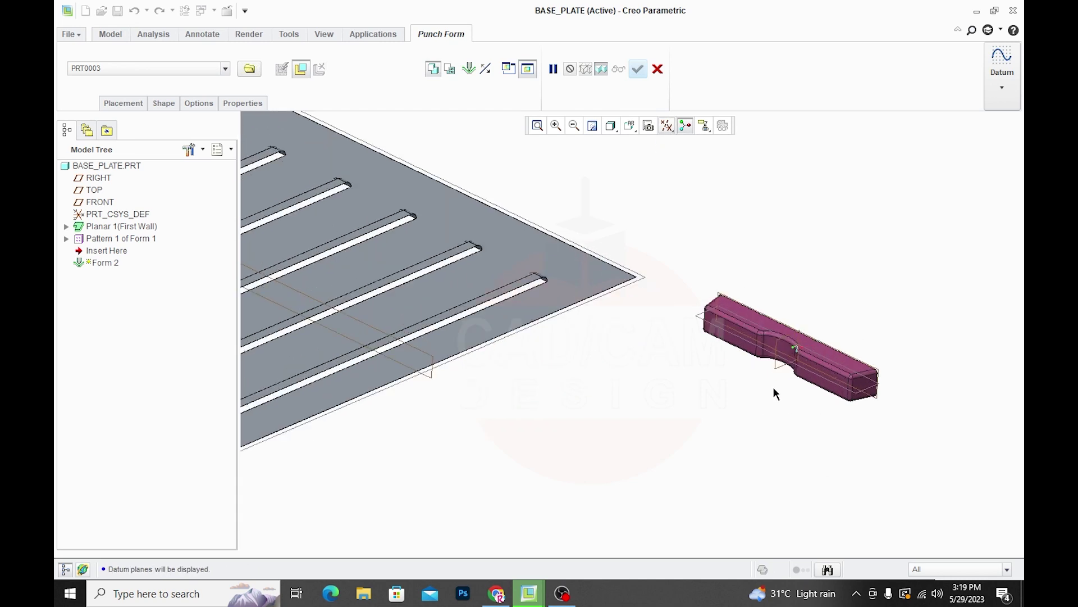
pyautogui.scroll(2, 775, 390)
pyautogui.scroll(-3, 835, 381)
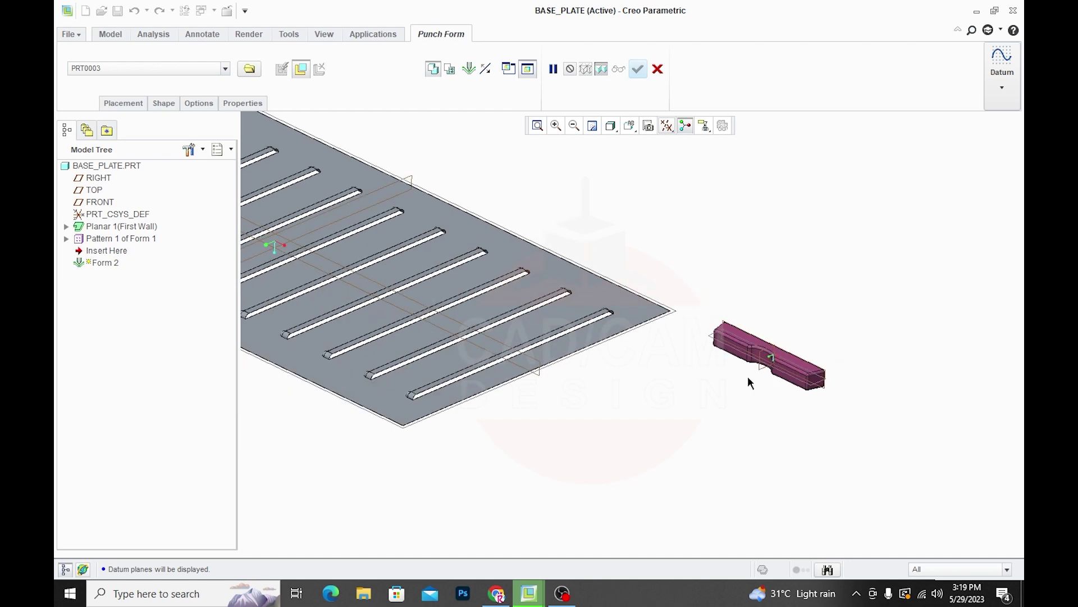
pyautogui.scroll(-2, 800, 385)
pyautogui.moveTo(799, 386); pyautogui.dragTo(540, 430, button='middle')
pyautogui.scroll(3, 540, 430)
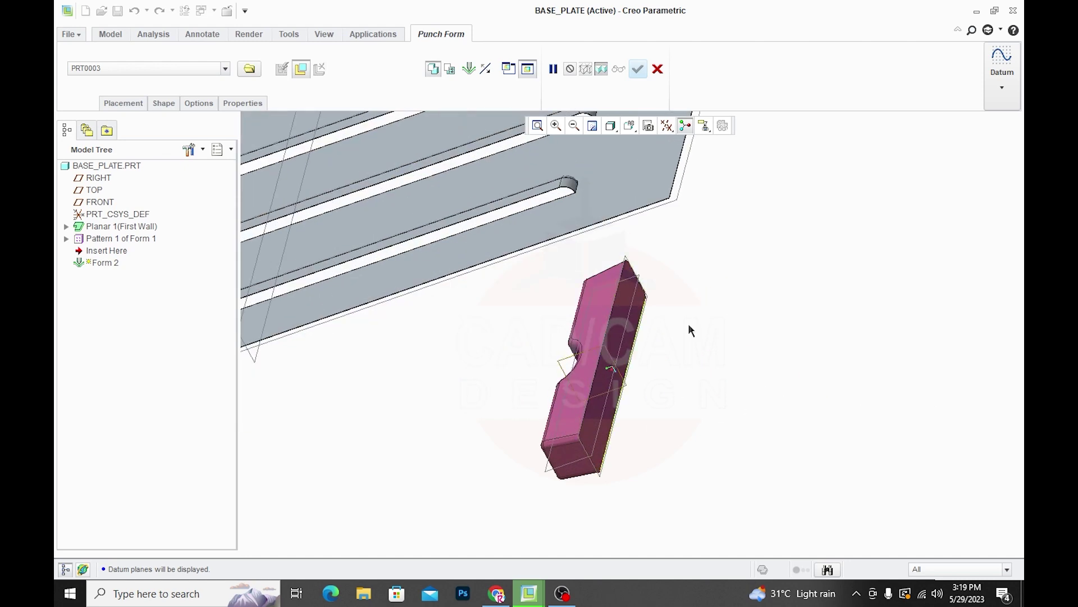
# Step: Make the punch's placement face coincident with the plate surface, flipped to the other side
pyautogui.click(626, 298)
pyautogui.scroll(-3, 700, 389)
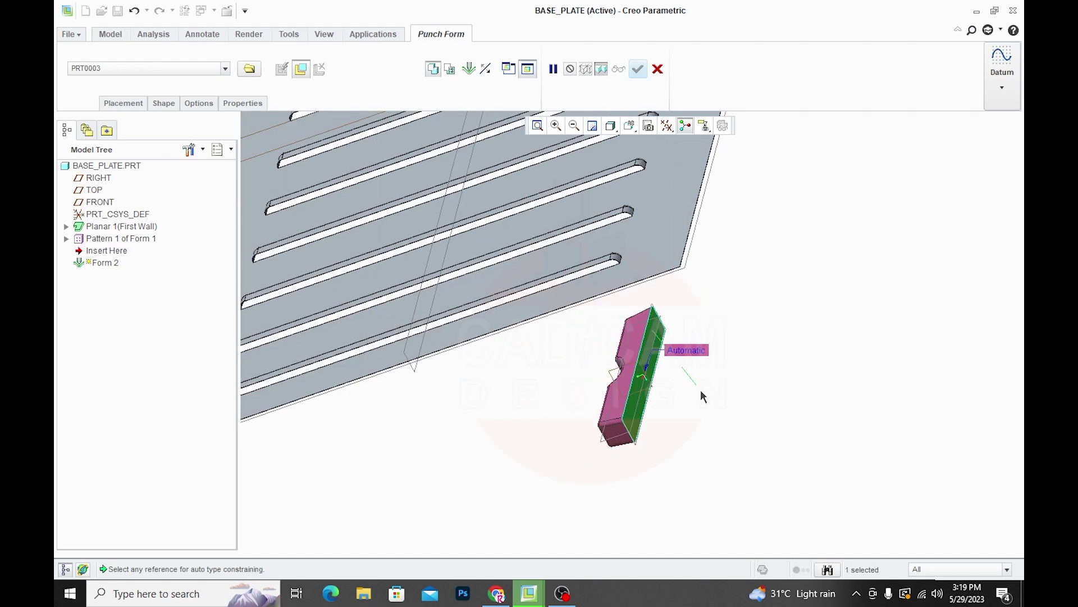
pyautogui.click(659, 248)
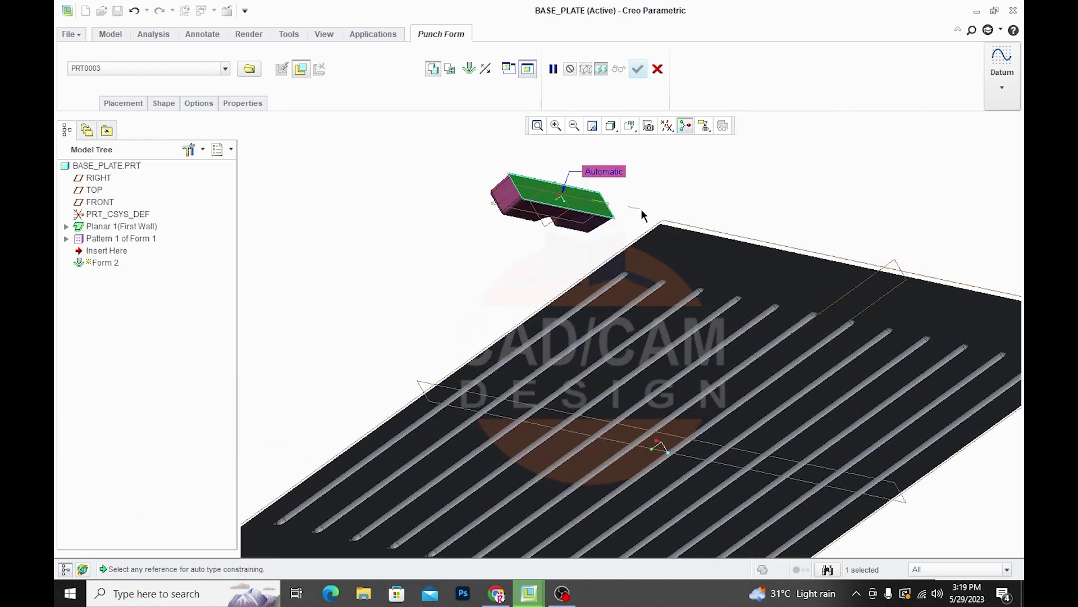
pyautogui.click(606, 173)
pyautogui.click(645, 180)
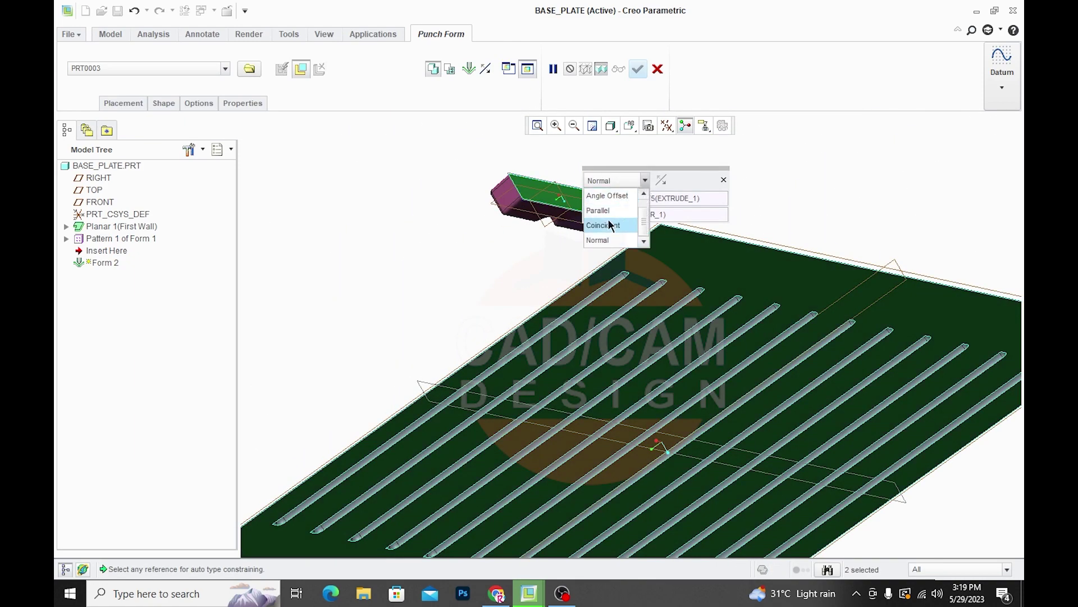
pyautogui.click(610, 224)
pyautogui.moveTo(475, 270)
pyautogui.mouseDown(button='middle')
pyautogui.moveTo(484, 296)
pyautogui.moveTo(503, 304)
pyautogui.mouseUp(button='middle')
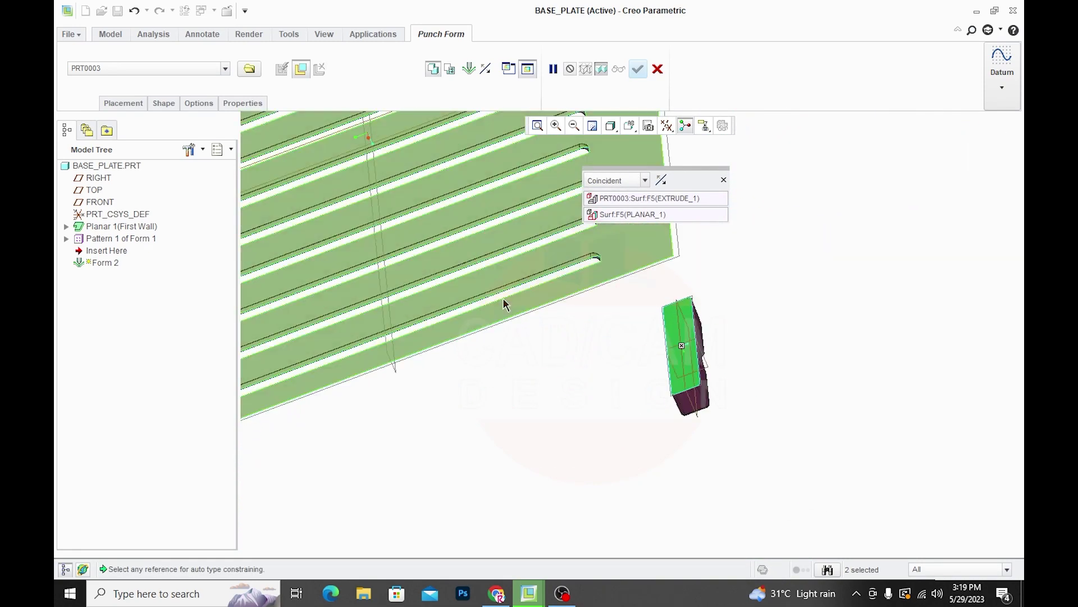
pyautogui.click(662, 180)
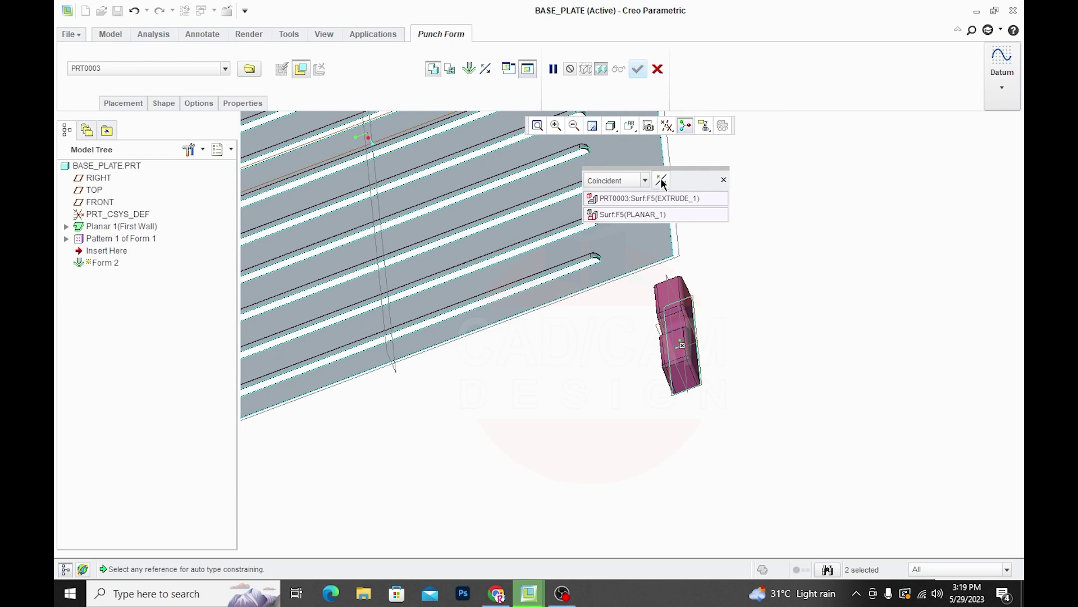
pyautogui.click(727, 377)
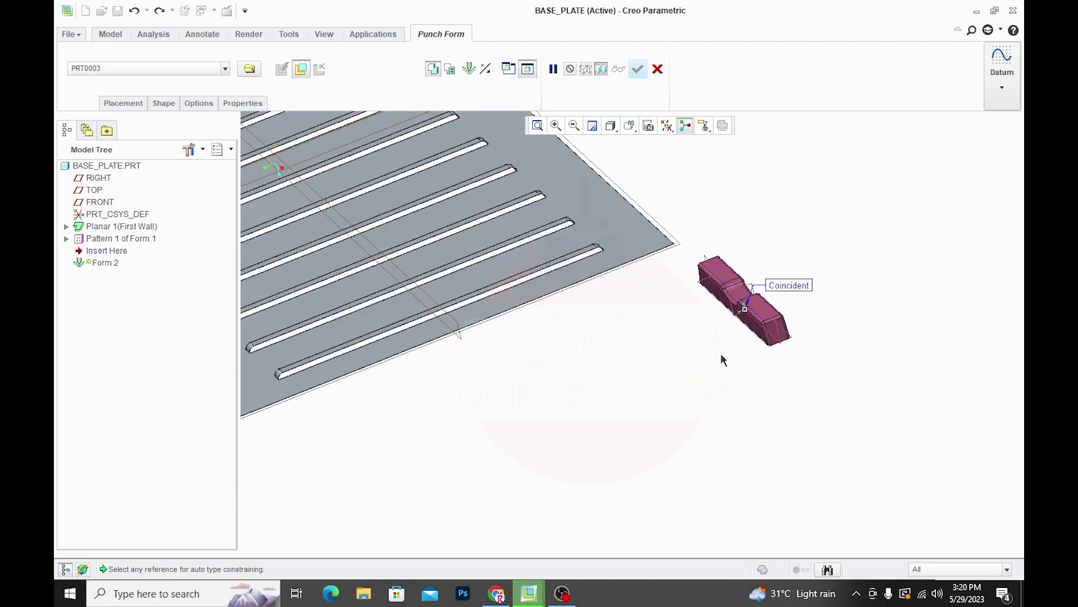
# Step: Locate the punch with a distance constraint of 35.00 from a plate edge
pyautogui.click(767, 346)
pyautogui.rightClick(781, 336)
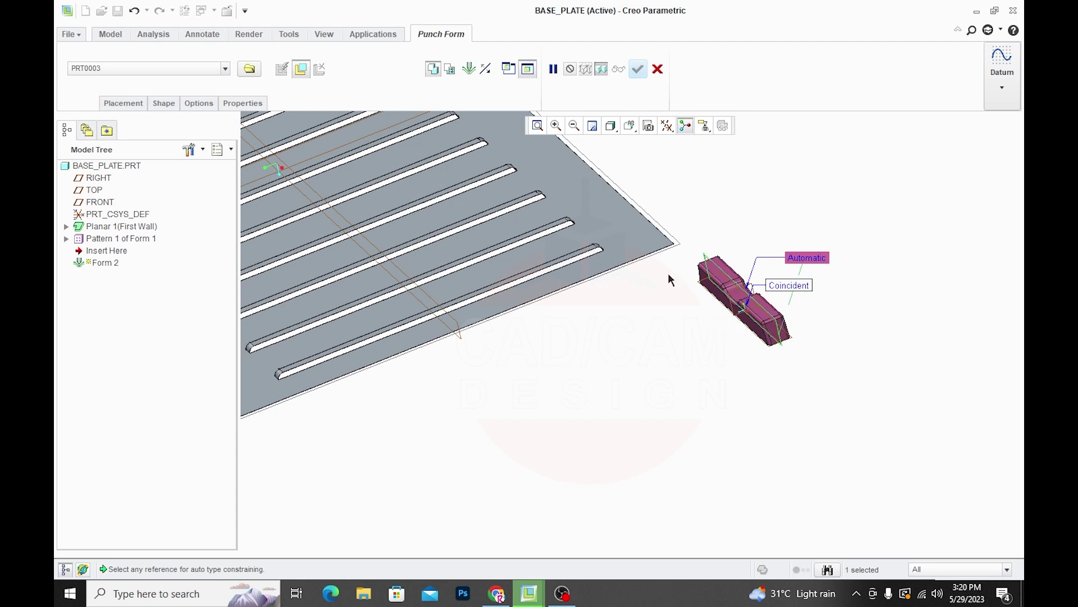
pyautogui.click(459, 334)
pyautogui.scroll(-5, 733, 412)
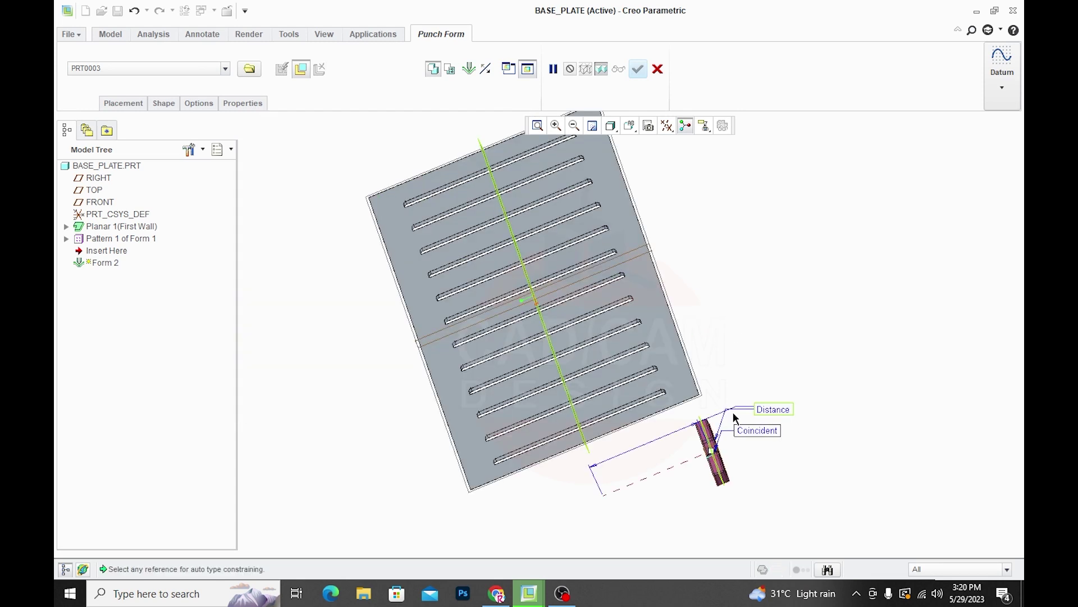
pyautogui.scroll(5, 746, 455)
pyautogui.moveTo(746, 456); pyautogui.dragTo(756, 439, button='middle')
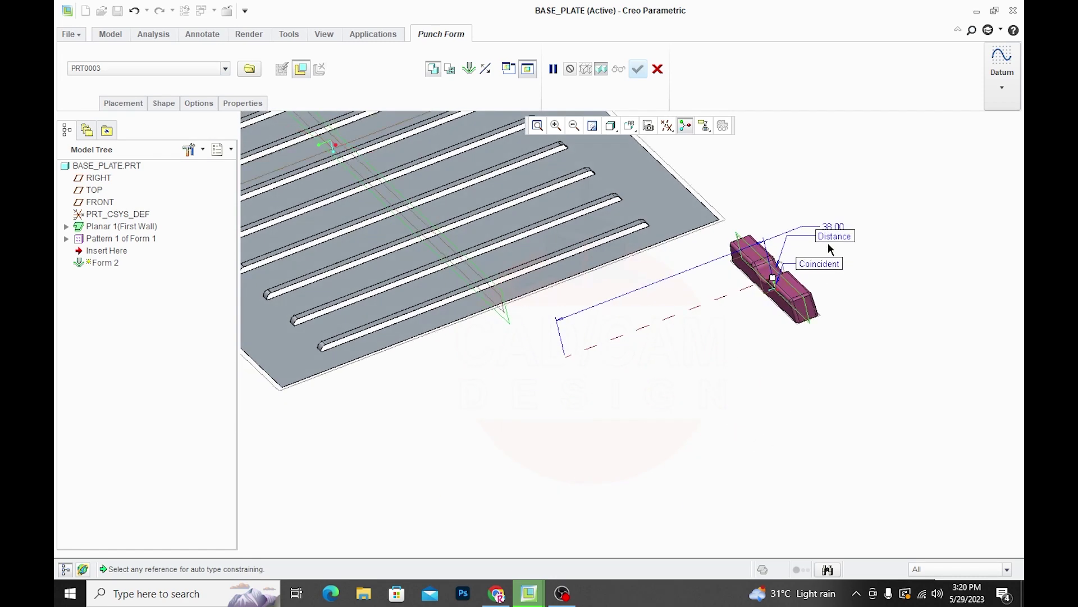
pyautogui.doubleClick(834, 225)
pyautogui.write('5')
pyautogui.press('Return')
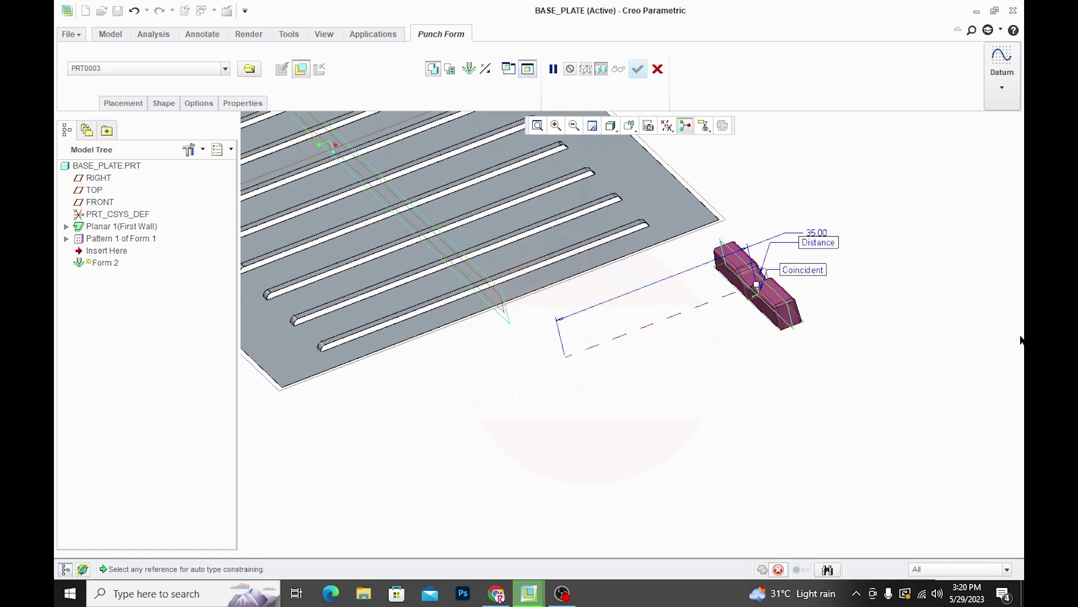
# Step: Add a 0.00 offset to a second plate edge and complete Form 2
pyautogui.scroll(-5, 763, 433)
pyautogui.scroll(2, 730, 416)
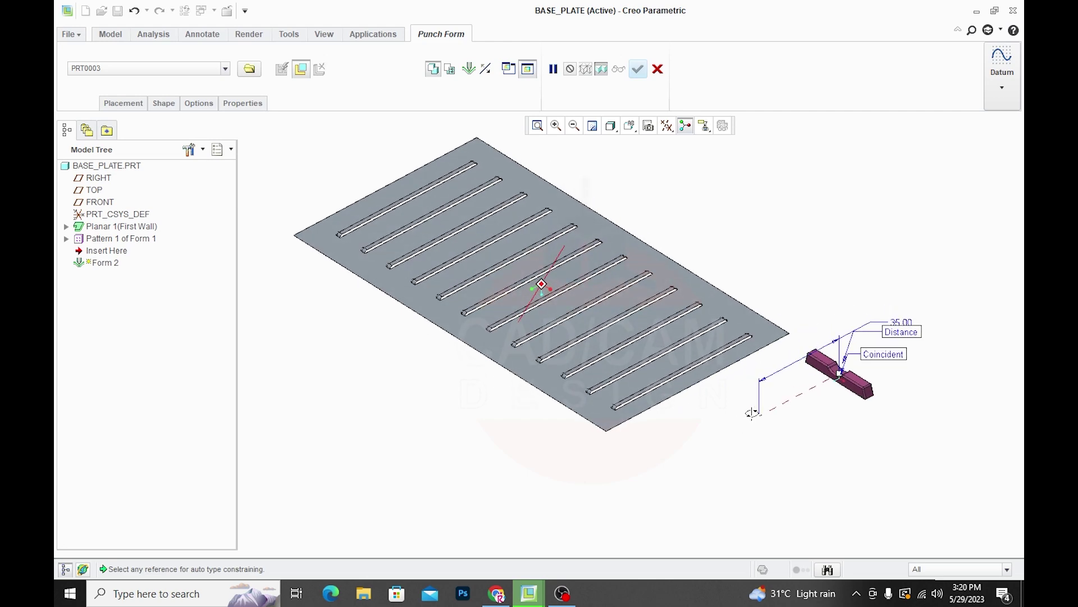
pyautogui.scroll(2, 755, 435)
pyautogui.scroll(2, 755, 435)
pyautogui.scroll(2, 847, 438)
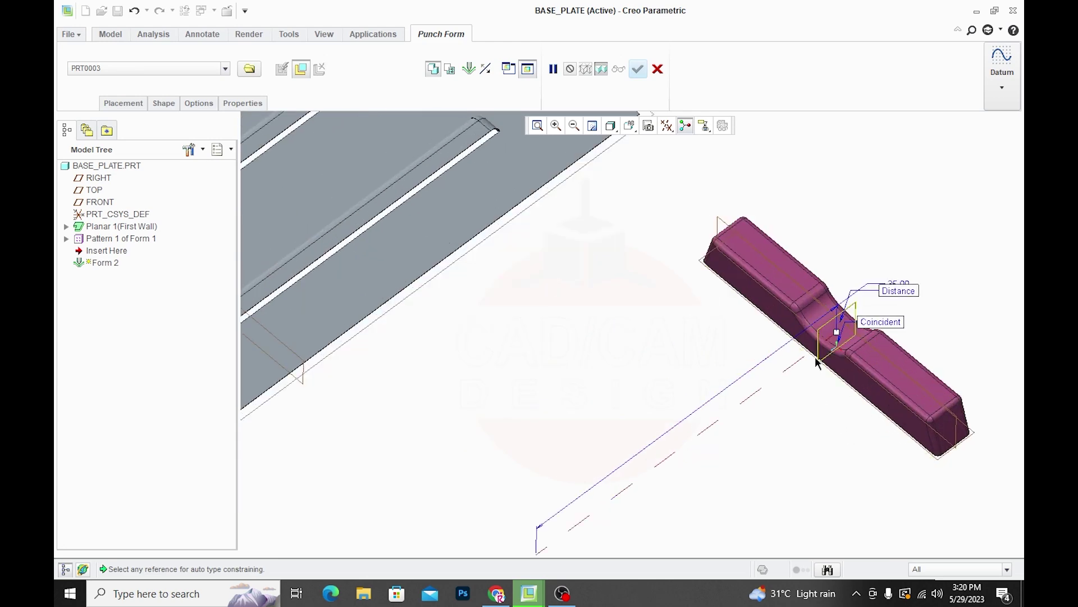
pyautogui.scroll(-2, 792, 414)
pyautogui.scroll(-3, 790, 412)
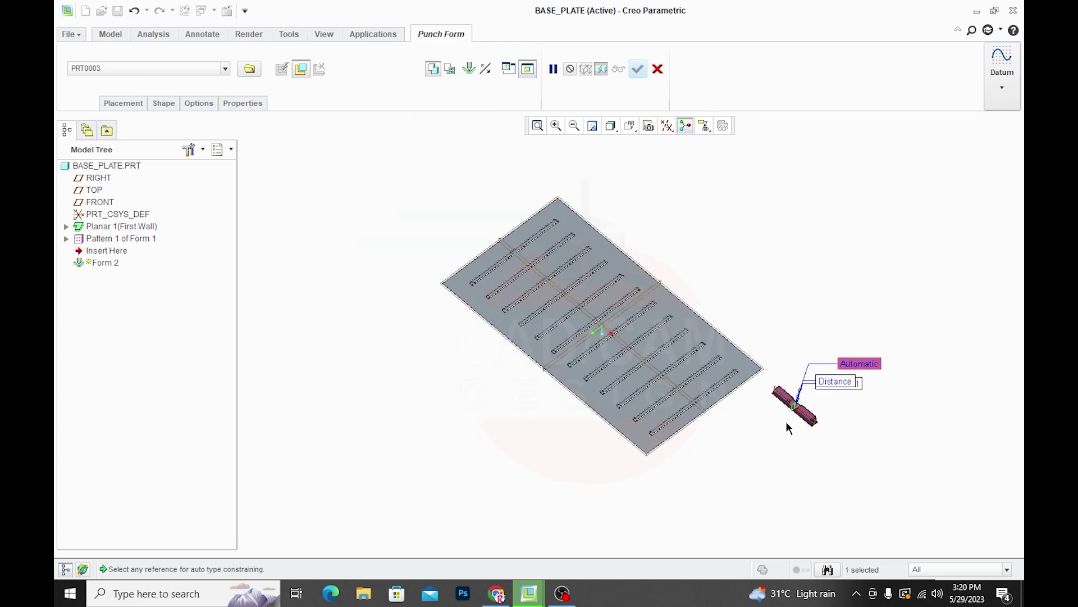
pyautogui.click(659, 284)
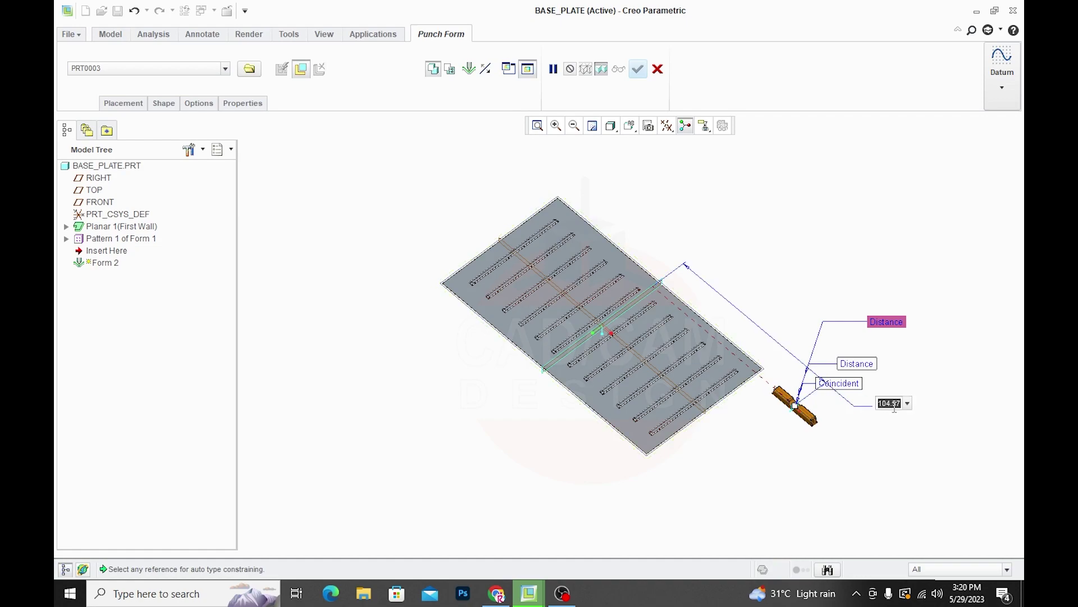
pyautogui.write('0')
pyautogui.press('Return')
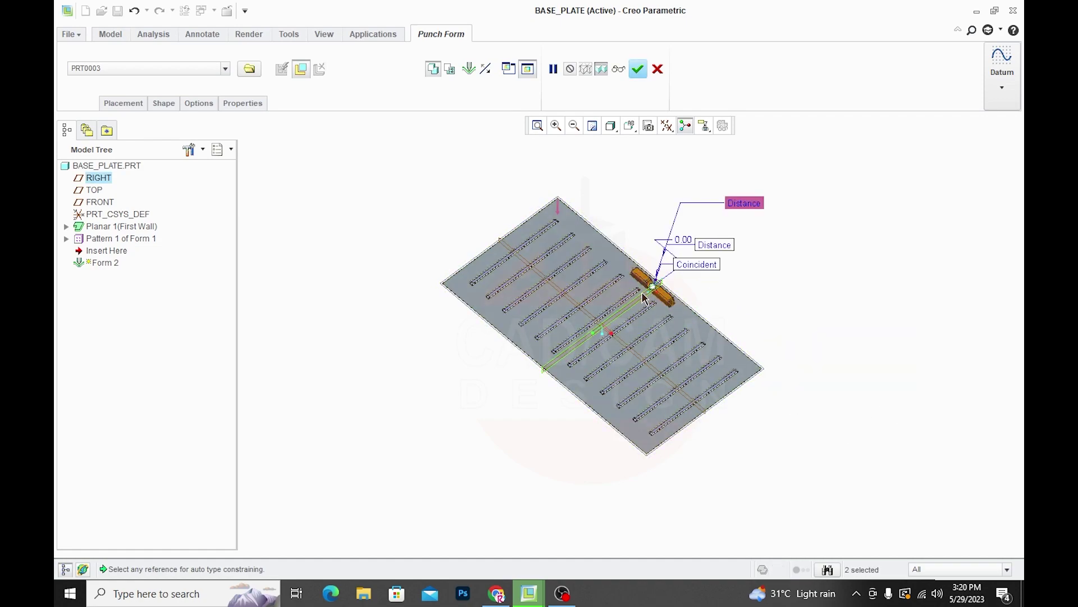
pyautogui.scroll(3, 643, 296)
pyautogui.scroll(-3, 643, 297)
pyautogui.moveTo(643, 296); pyautogui.dragTo(642, 265, button='middle')
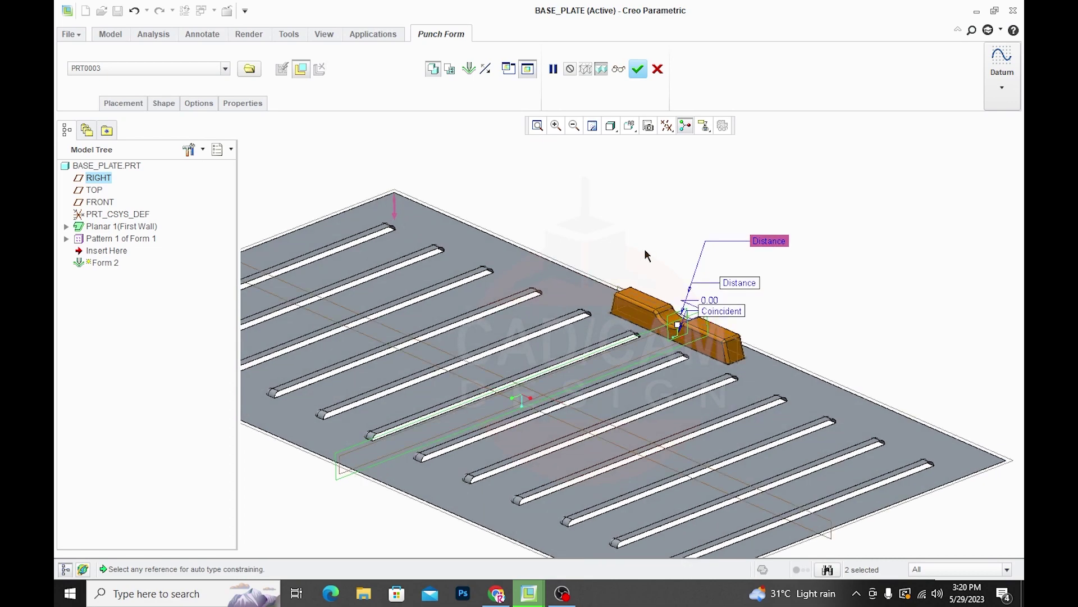
pyautogui.click(643, 72)
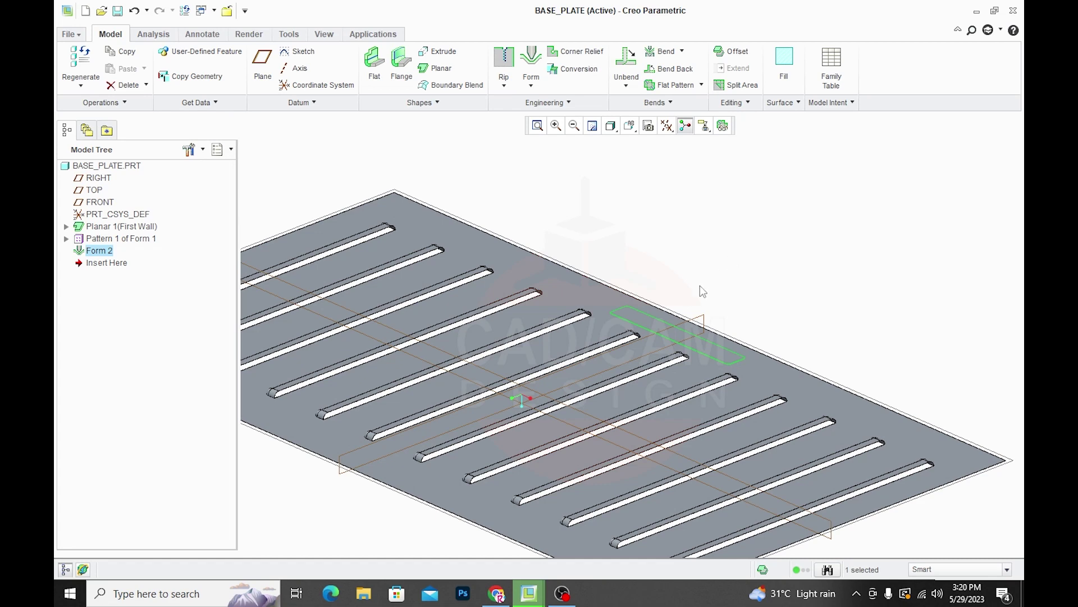
# Step: Edit Form 2 to flip its punch direction upward and regenerate the raised bridge
pyautogui.rightClick(102, 254)
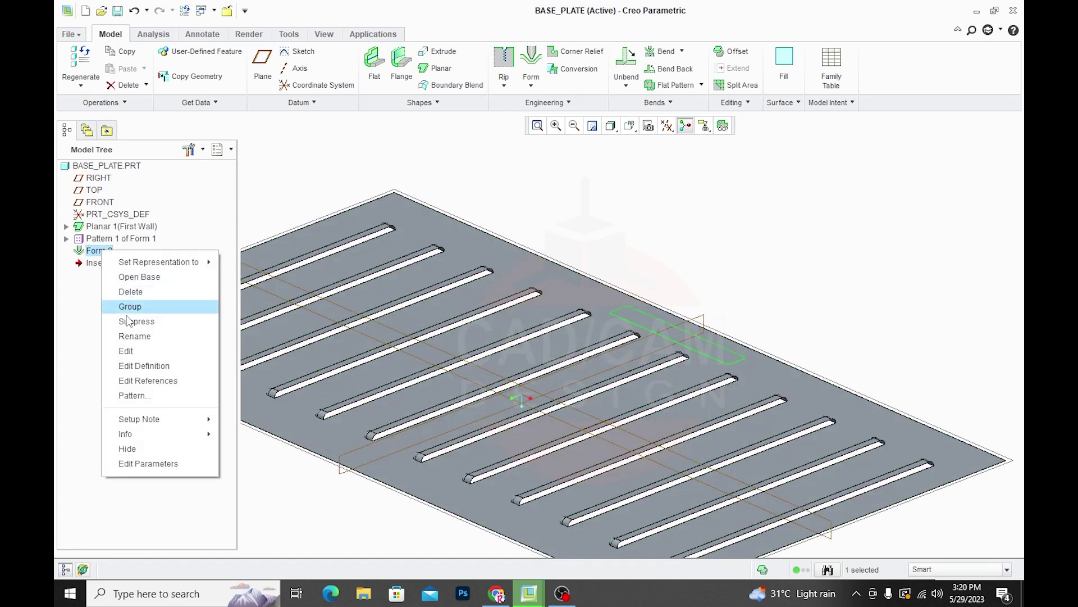
pyautogui.click(134, 364)
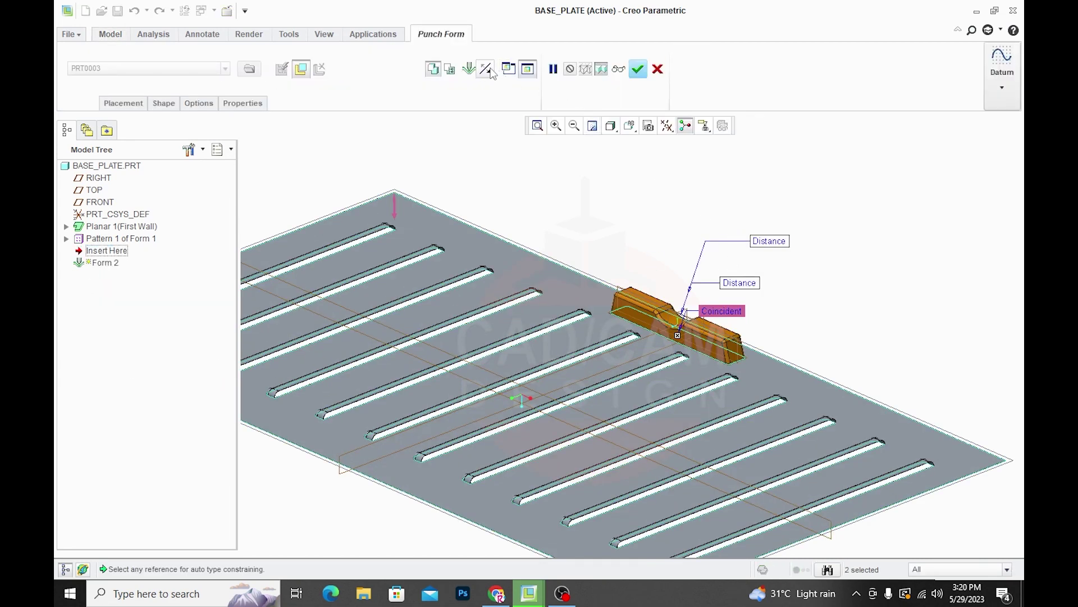
pyautogui.click(490, 73)
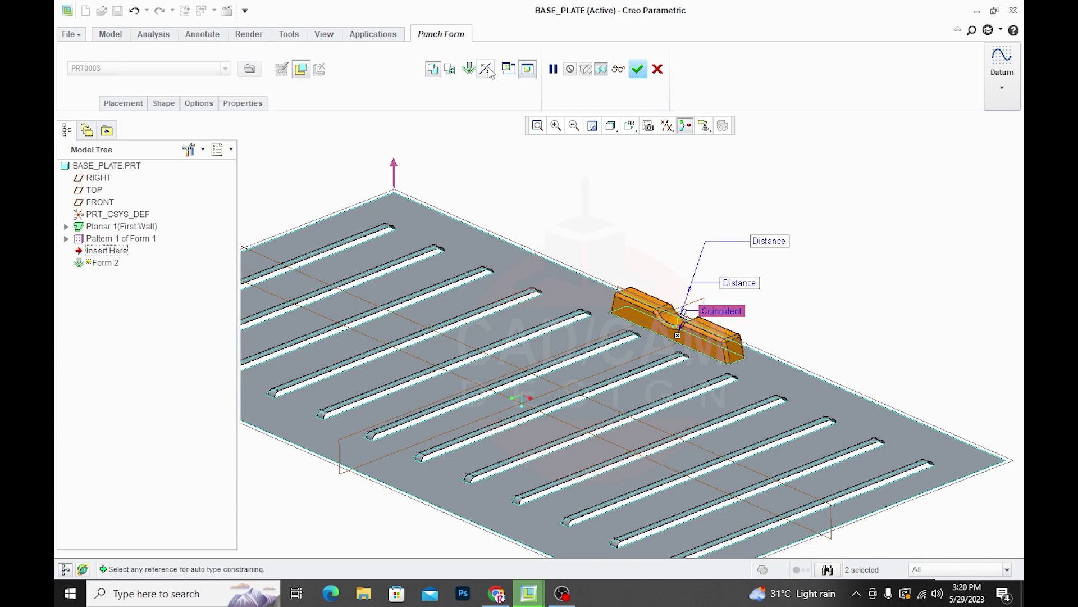
pyautogui.click(645, 69)
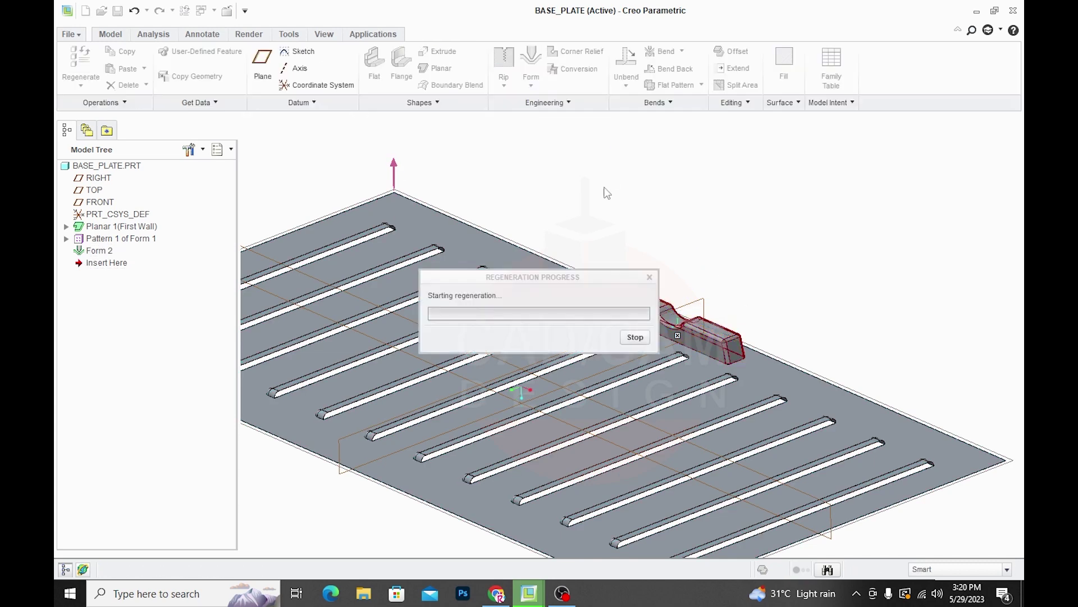
pyautogui.moveTo(737, 286)
pyautogui.mouseDown(button='middle')
pyautogui.moveTo(715, 221)
pyautogui.moveTo(723, 282)
pyautogui.mouseUp(button='middle')
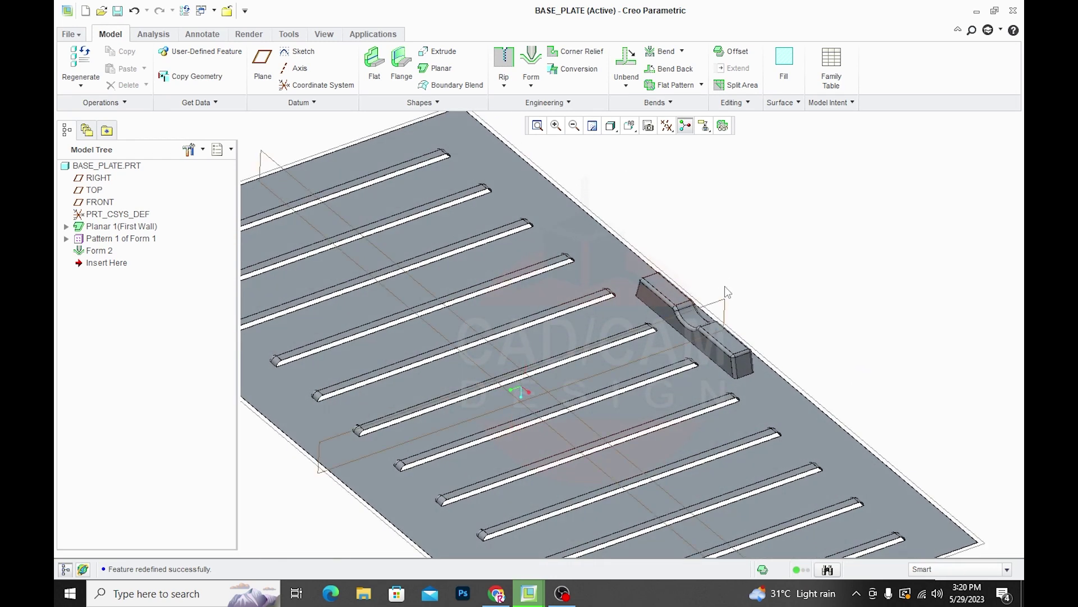
pyautogui.scroll(-4, 723, 282)
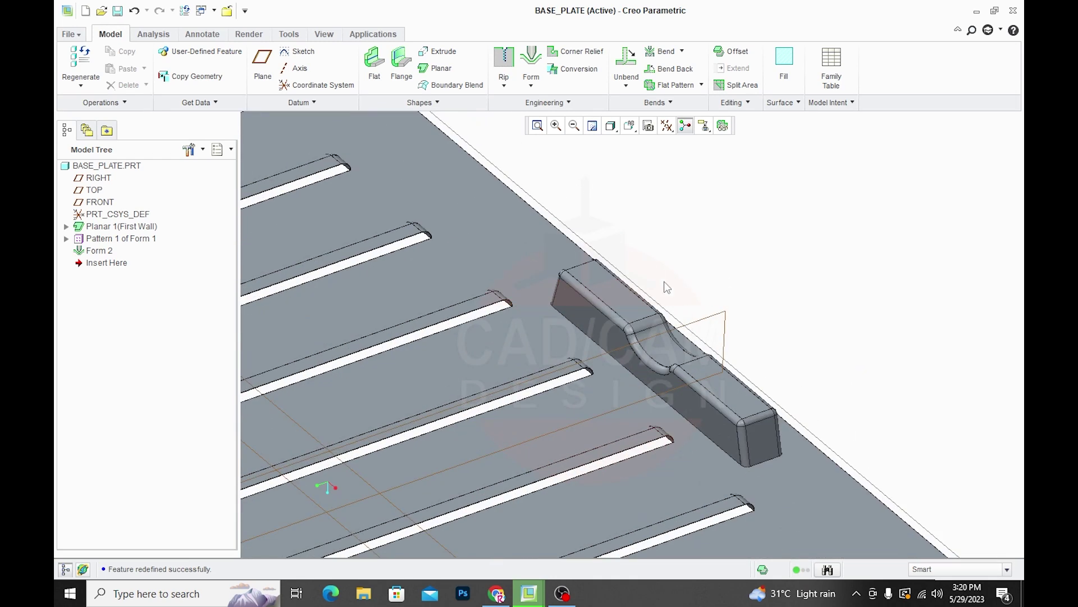
pyautogui.click(602, 335)
pyautogui.rightClick(602, 335)
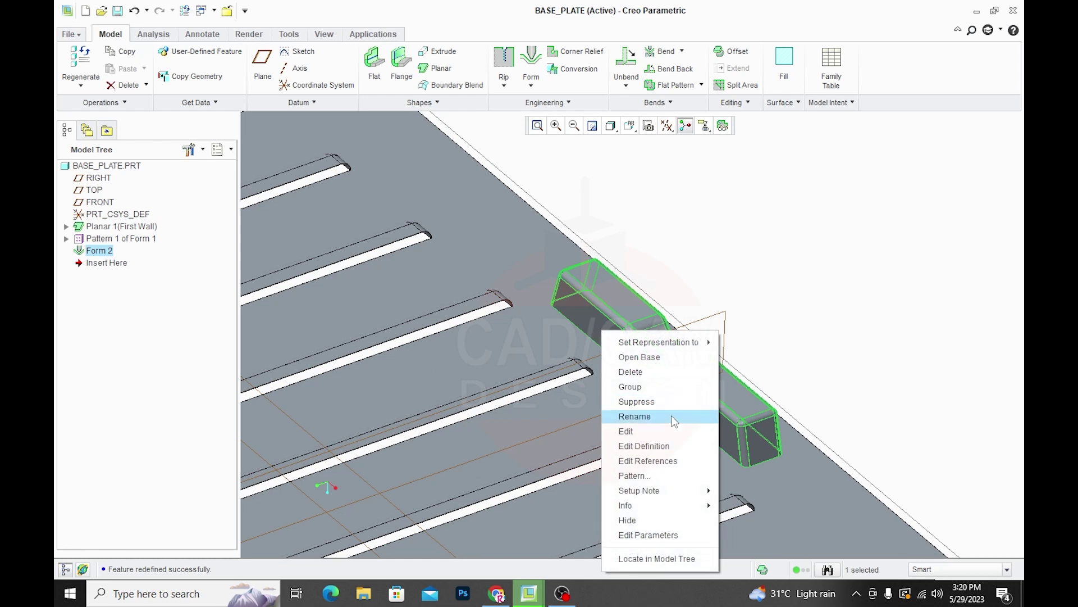
# Step: Add the punch's long side face to Form 2's excluded punch model surfaces
pyautogui.click(668, 446)
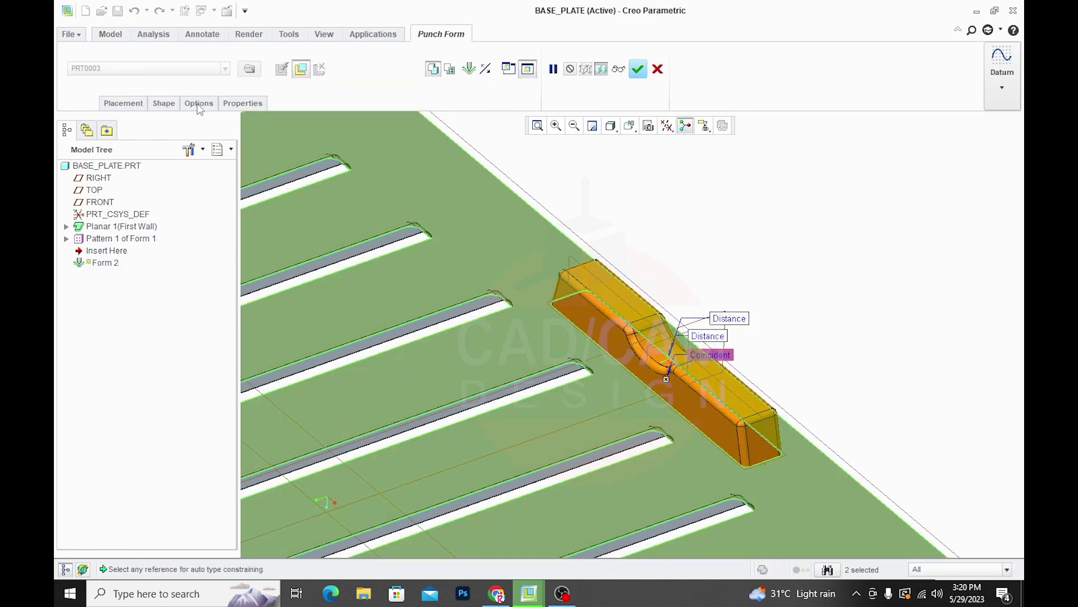
pyautogui.click(199, 103)
pyautogui.click(235, 219)
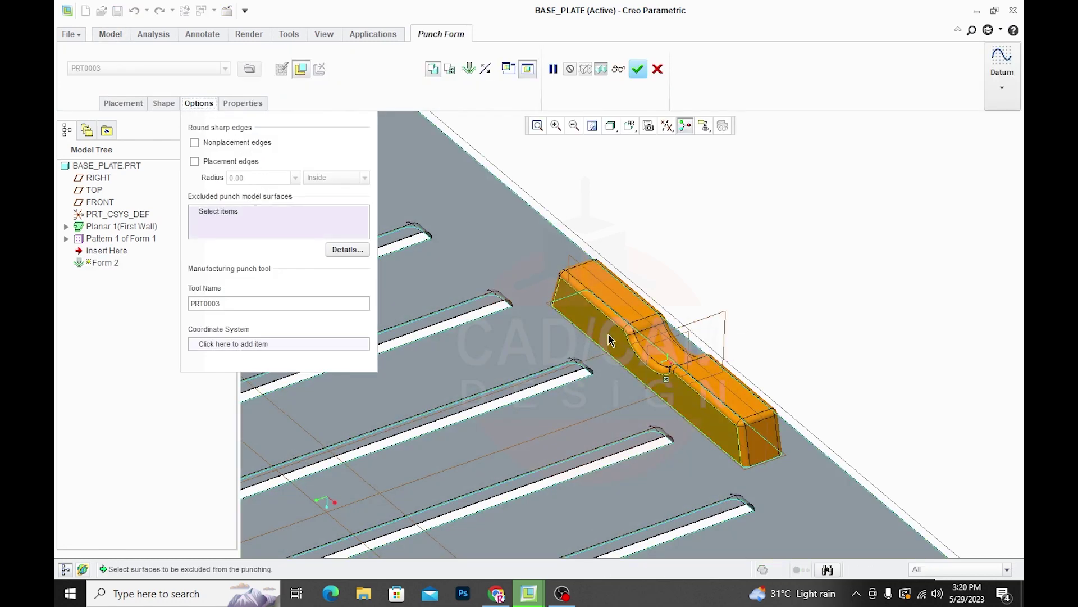
pyautogui.click(607, 343)
pyautogui.moveTo(704, 358); pyautogui.dragTo(733, 400, button='middle')
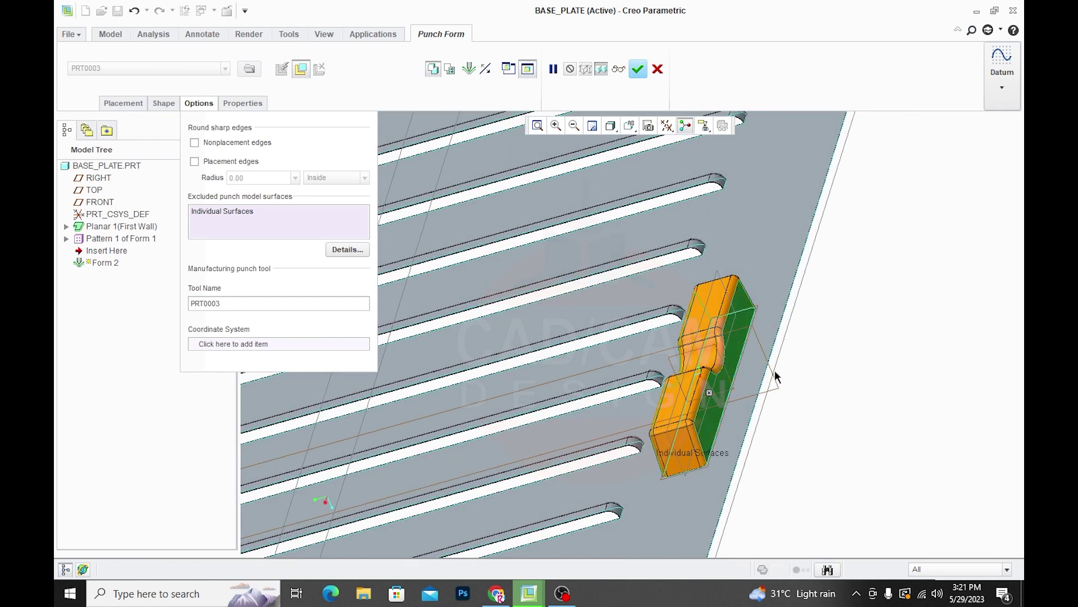
pyautogui.click(638, 69)
pyautogui.scroll(-5, 814, 265)
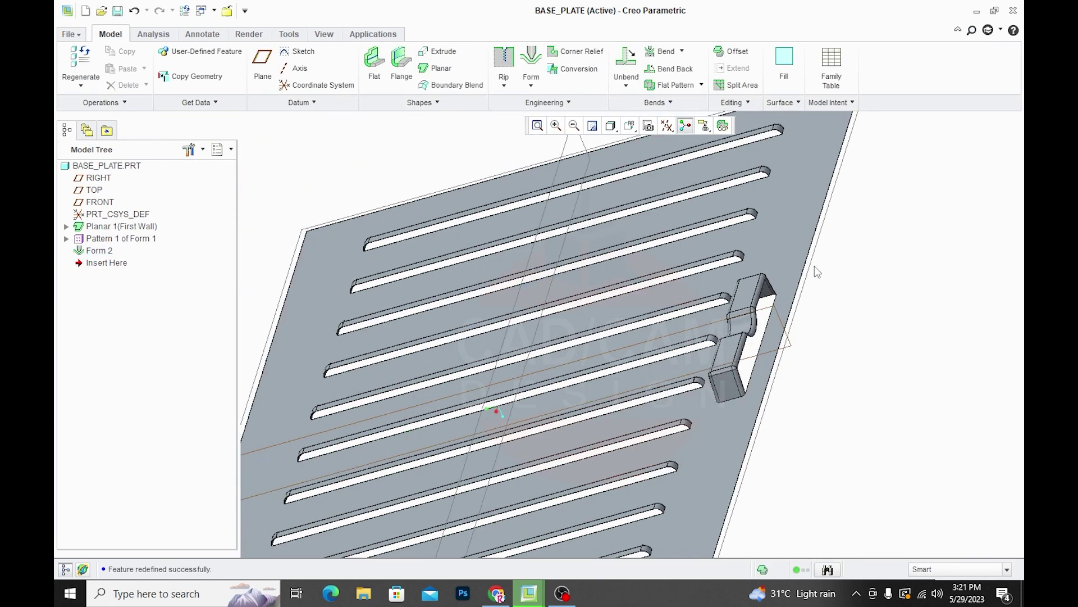
pyautogui.moveTo(815, 265)
pyautogui.mouseDown(button='middle')
pyautogui.moveTo(831, 333)
pyautogui.moveTo(871, 333)
pyautogui.mouseUp(button='middle')
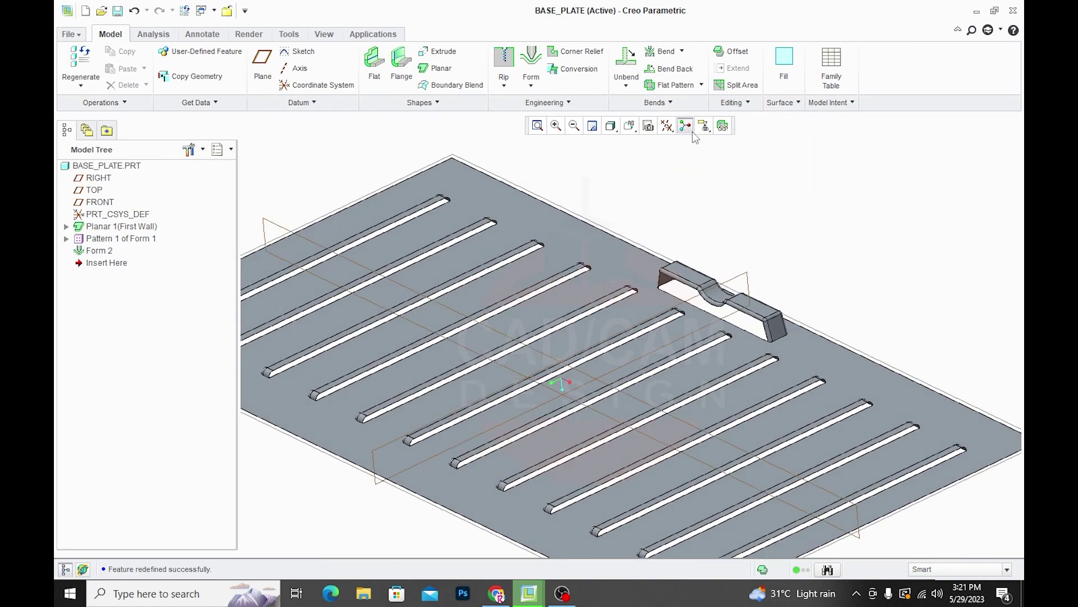
pyautogui.click(668, 126)
pyautogui.click(715, 218)
pyautogui.scroll(-5, 817, 225)
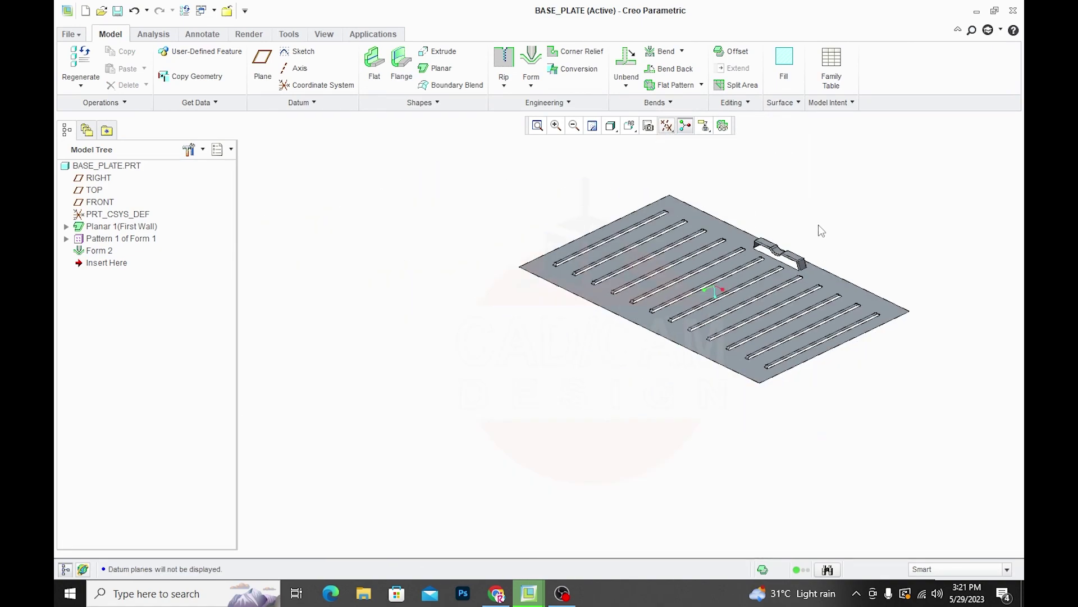
pyautogui.scroll(3, 816, 236)
pyautogui.scroll(2, 816, 247)
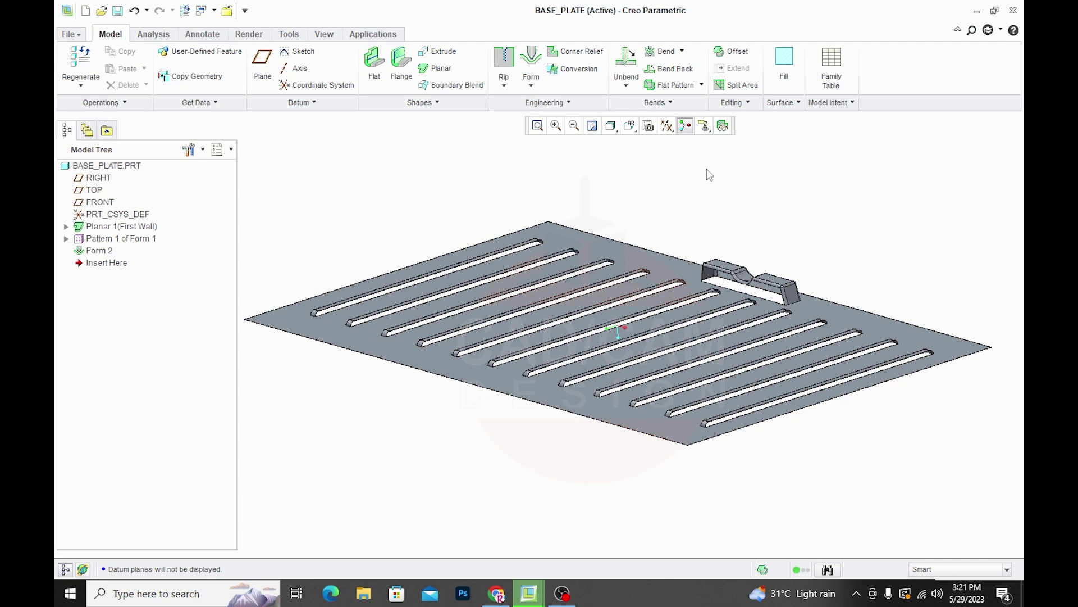
pyautogui.click(667, 126)
pyautogui.click(715, 219)
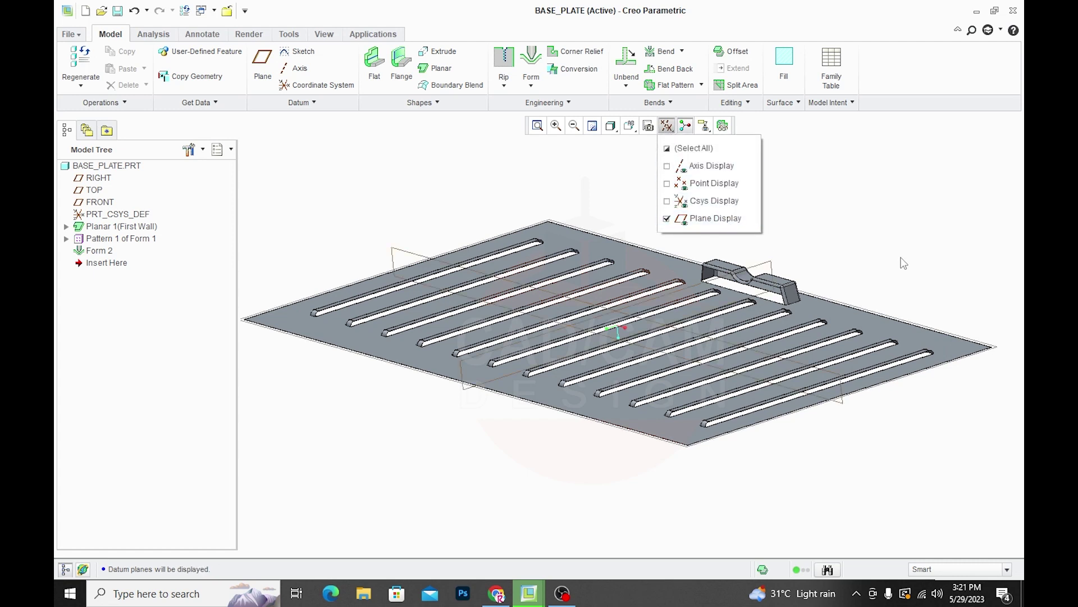
pyautogui.click(797, 289)
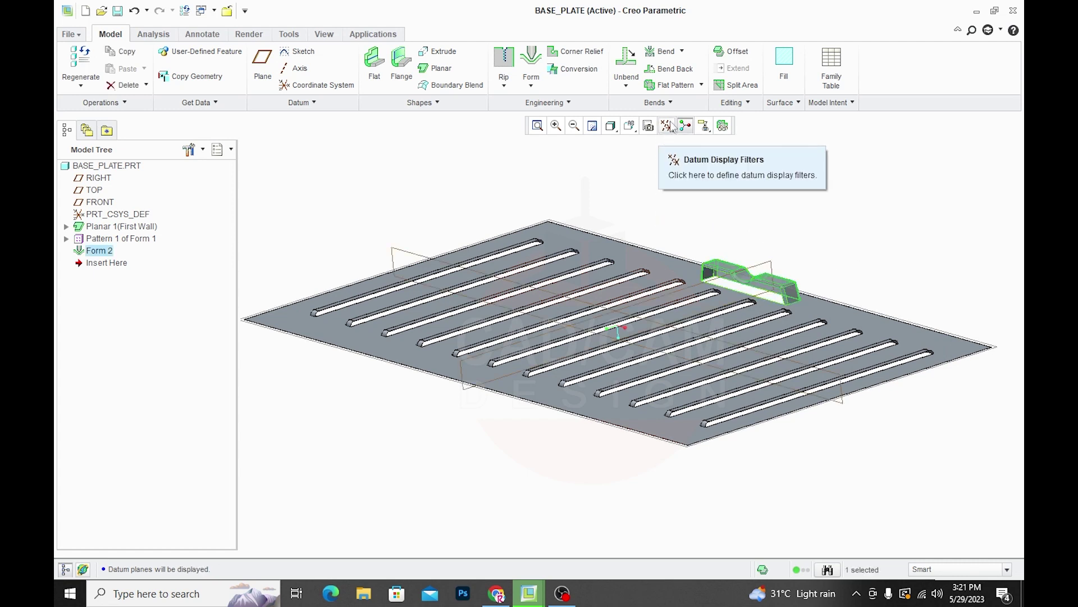
pyautogui.click(740, 102)
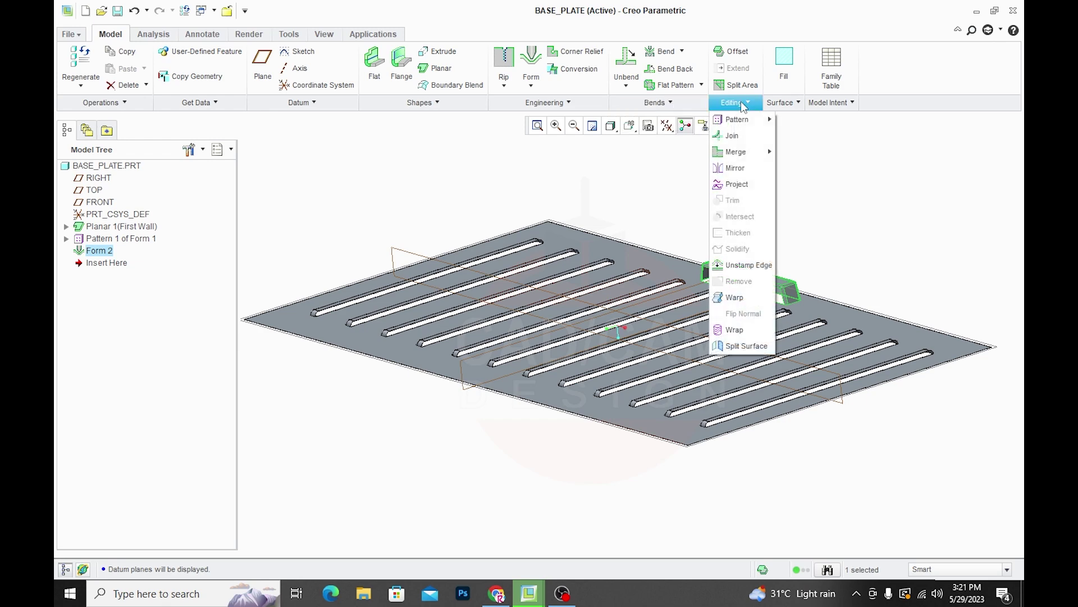
pyautogui.click(740, 102)
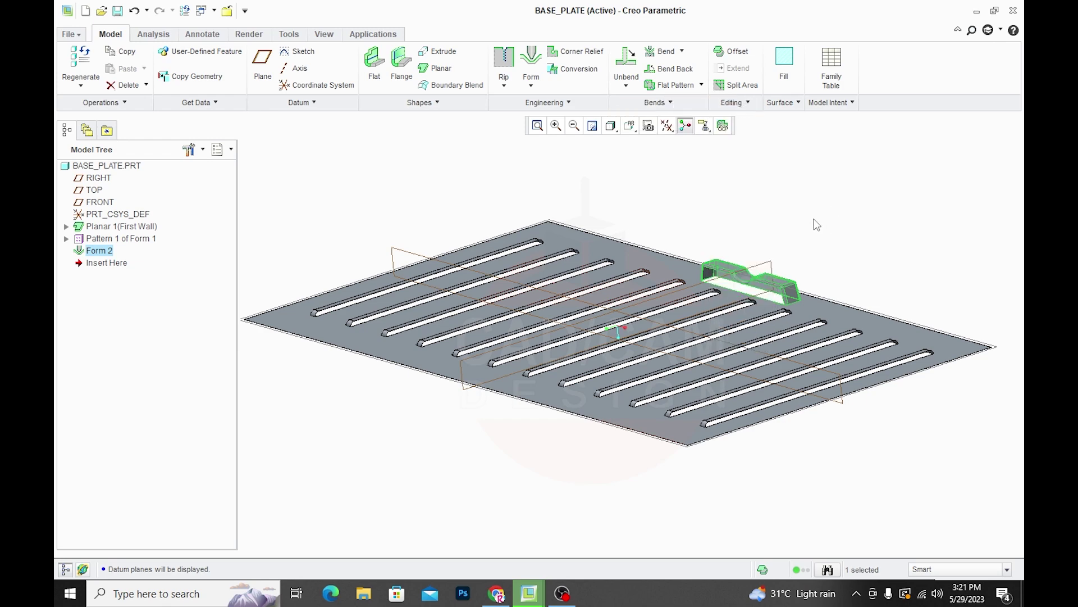
pyautogui.moveTo(817, 225); pyautogui.dragTo(807, 262, button='middle')
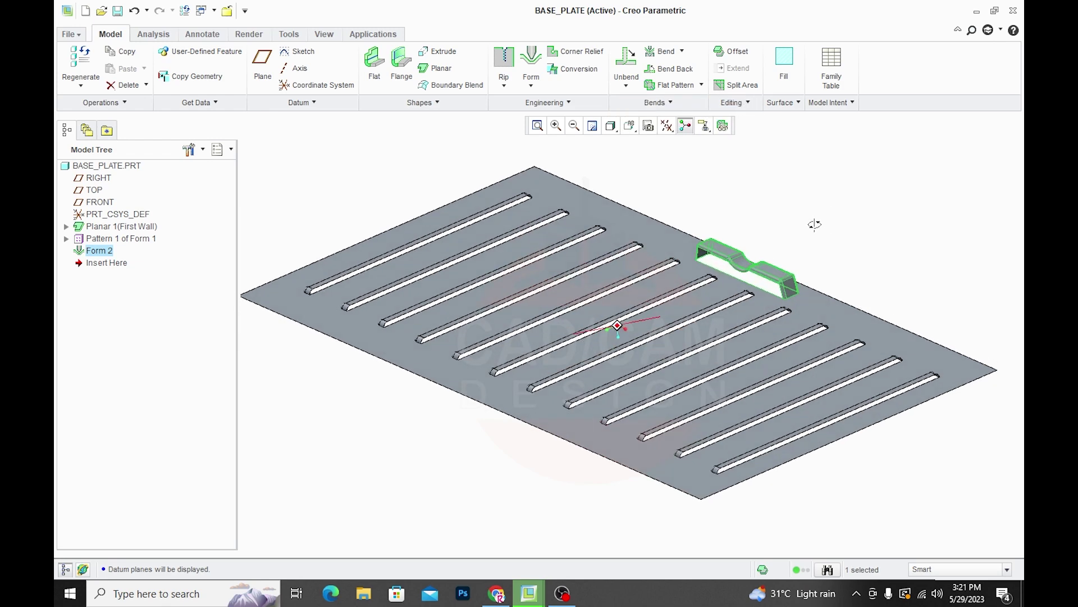
pyautogui.click(741, 102)
# Step: Mirror the bridge form across the TOP datum plane and hide the datum planes
pyautogui.click(730, 147)
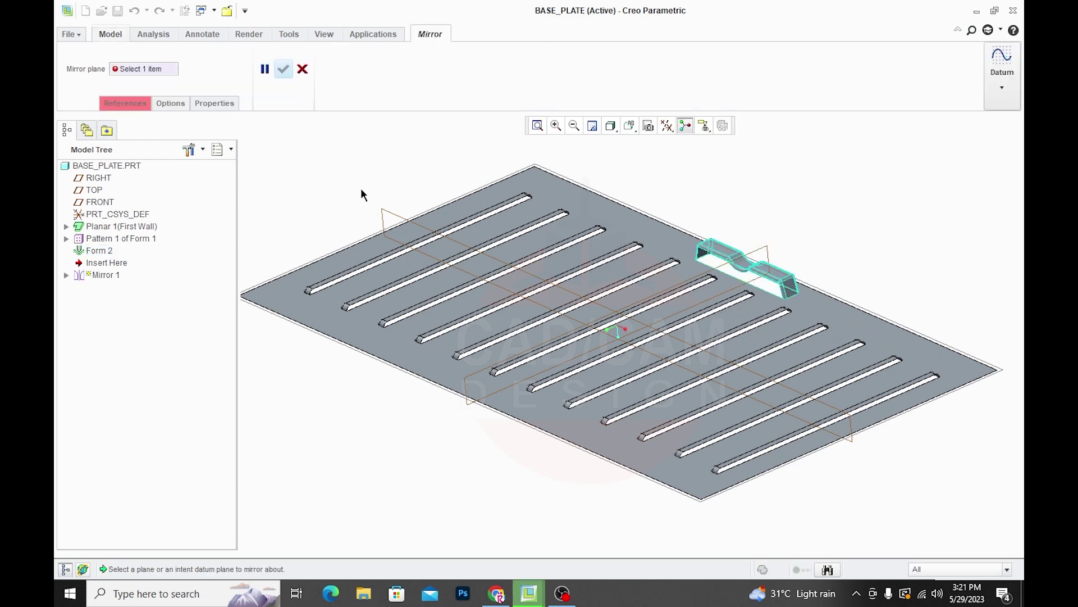
pyautogui.click(381, 215)
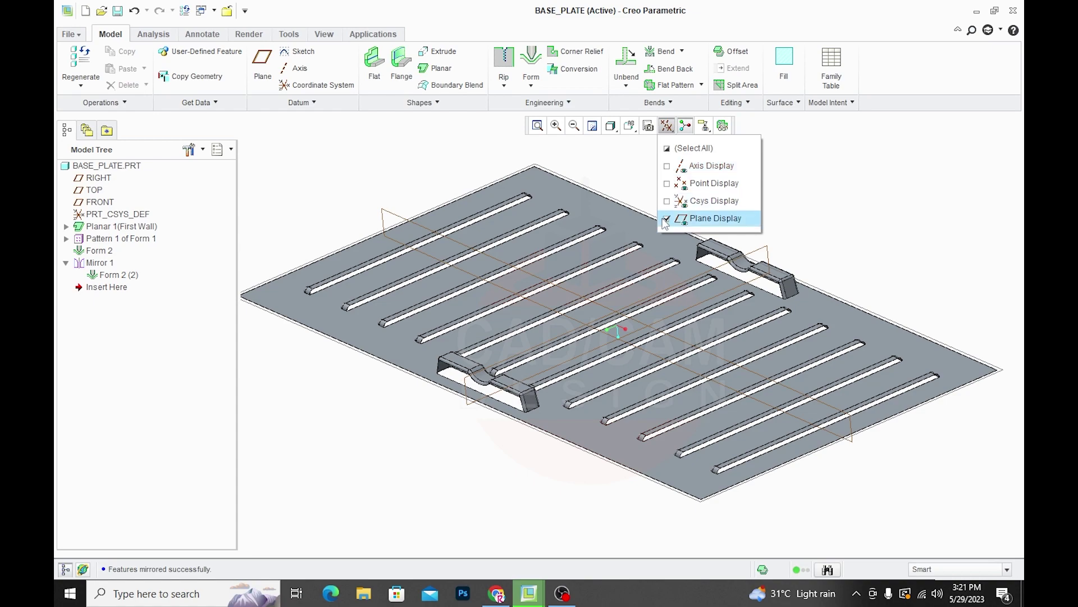
pyautogui.click(710, 218)
pyautogui.moveTo(932, 229)
pyautogui.mouseDown(button='middle')
pyautogui.moveTo(879, 200)
pyautogui.moveTo(862, 211)
pyautogui.mouseUp(button='middle')
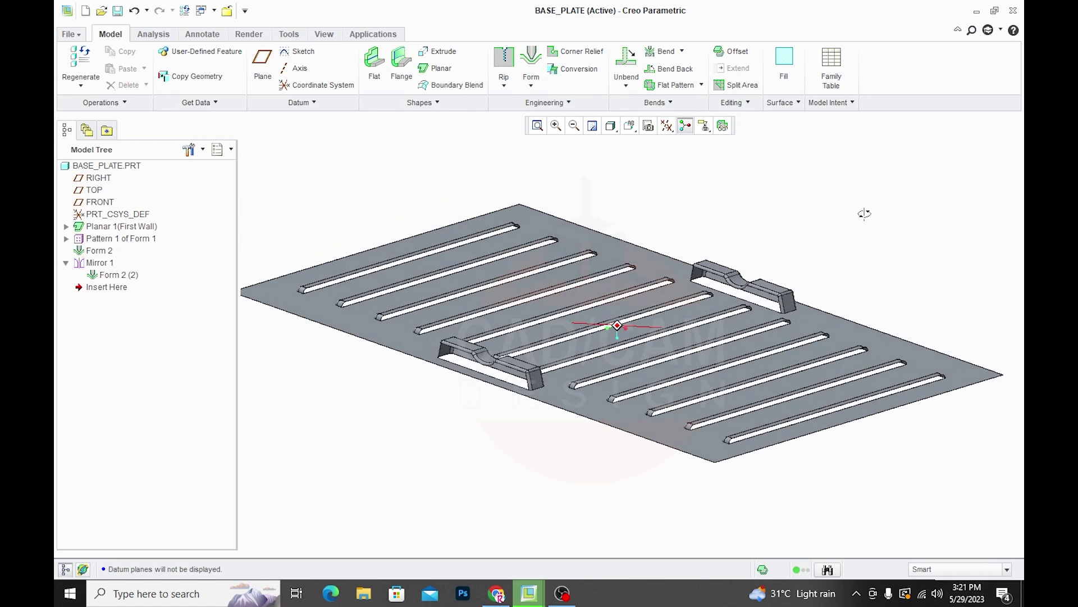
pyautogui.scroll(5, 725, 274)
pyautogui.scroll(2, 728, 276)
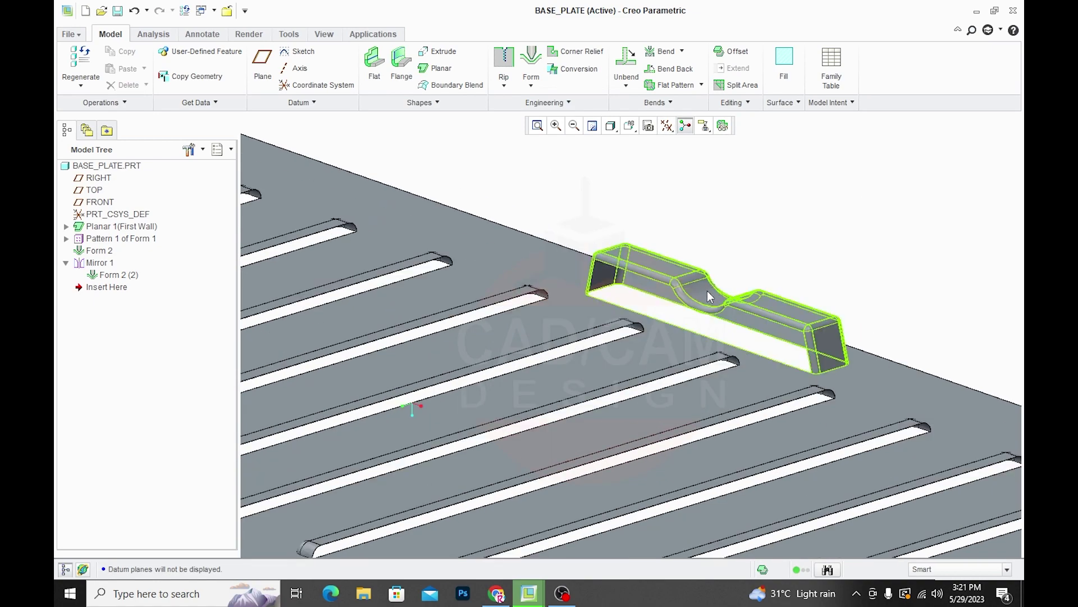
pyautogui.moveTo(706, 291); pyautogui.dragTo(695, 264, button='middle')
pyautogui.scroll(3, 633, 358)
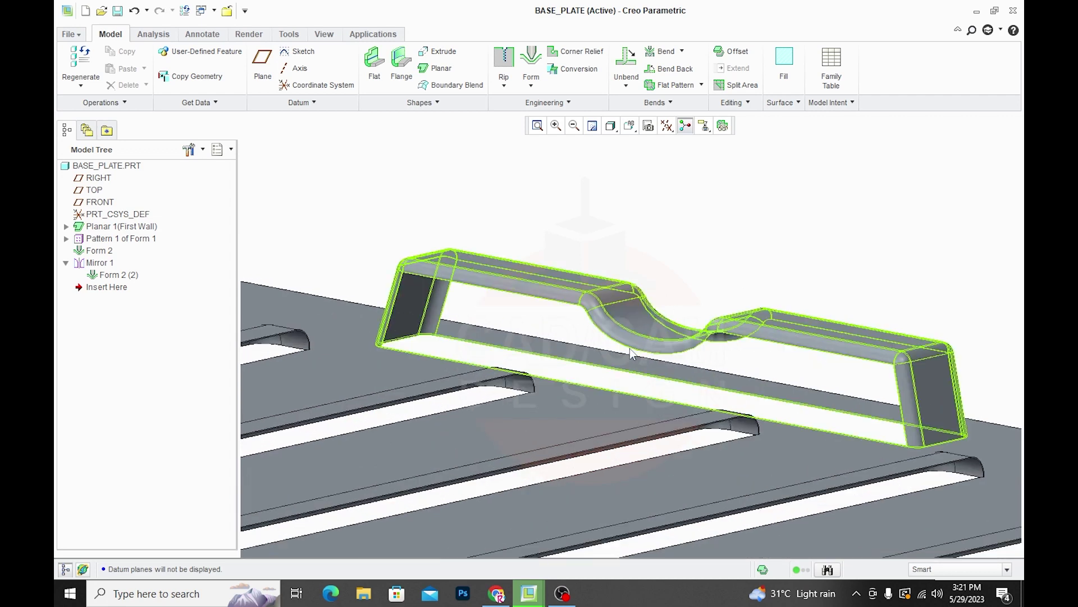
pyautogui.scroll(1, 630, 230)
pyautogui.scroll(-1, 651, 216)
pyautogui.scroll(-3, 653, 212)
pyautogui.scroll(-2, 653, 212)
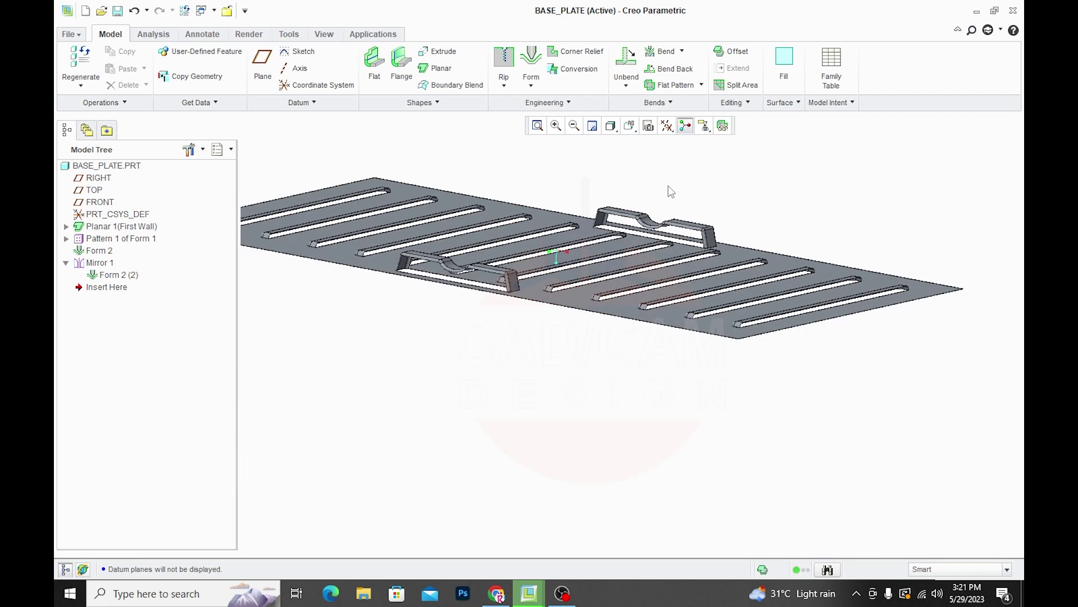
pyautogui.moveTo(669, 193); pyautogui.dragTo(699, 192, button='middle')
pyautogui.scroll(-2, 699, 277)
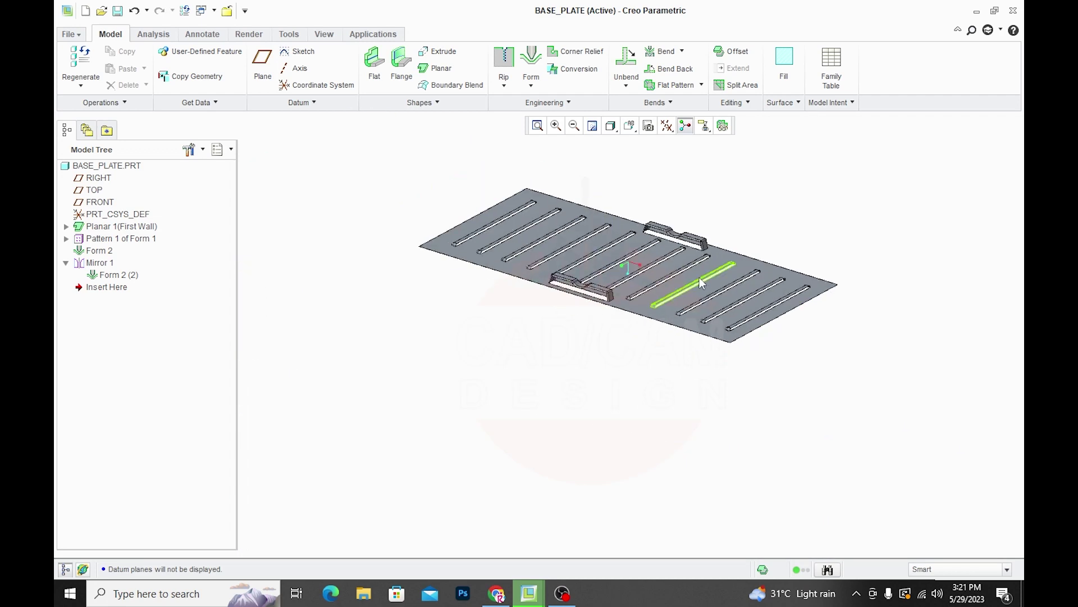
# Step: Save the base plate part
pyautogui.click(102, 14)
pyautogui.click(785, 153)
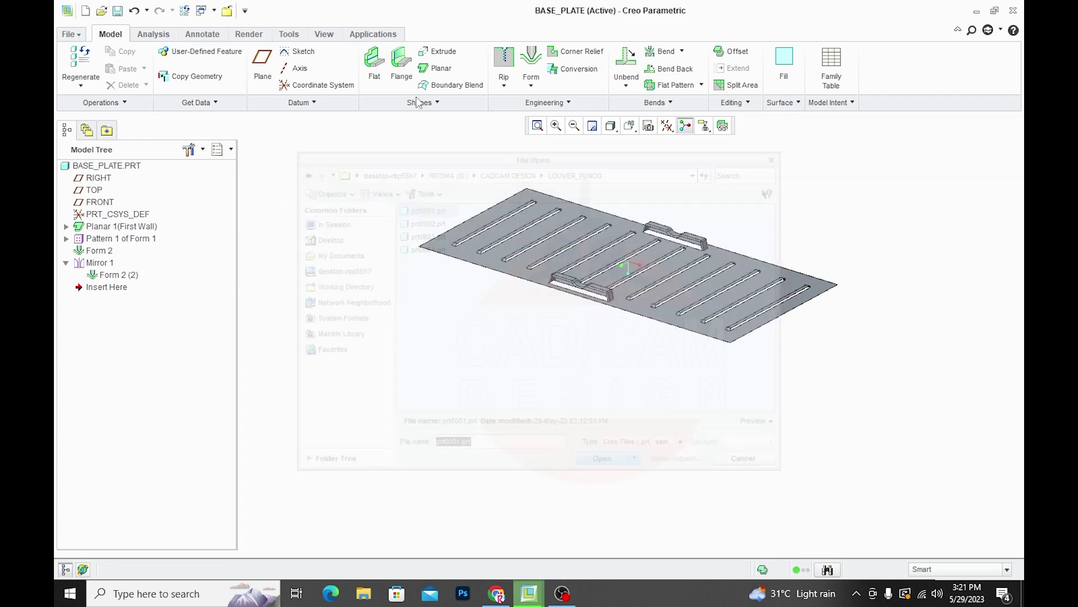
pyautogui.click(119, 13)
pyautogui.click(427, 465)
# Step: Switch to the PRT0003 punch part window
pyautogui.moveTo(470, 374)
pyautogui.mouseDown(button='middle')
pyautogui.moveTo(480, 345)
pyautogui.moveTo(457, 369)
pyautogui.mouseUp(button='middle')
pyautogui.scroll(2, 410, 208)
pyautogui.scroll(2, 657, 307)
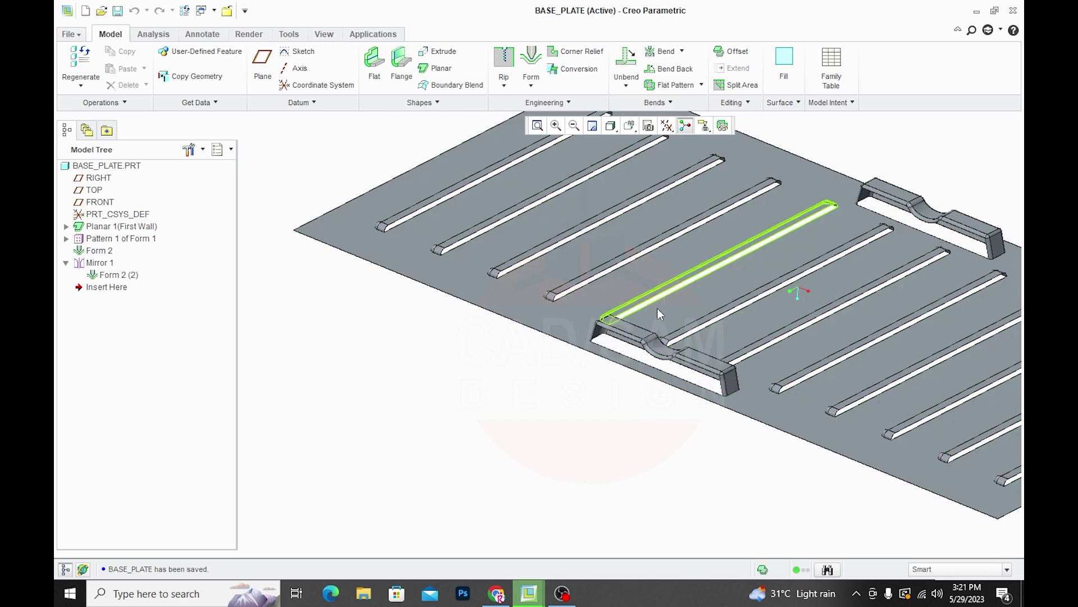
pyautogui.scroll(-2, 689, 313)
pyautogui.scroll(-1, 432, 313)
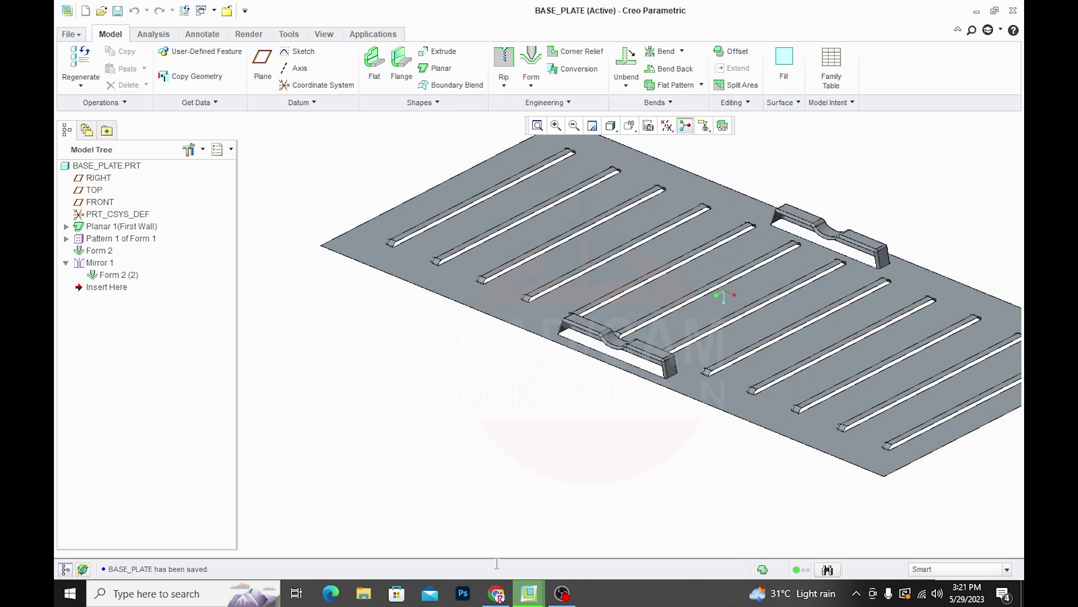
pyautogui.moveTo(528, 593)
pyautogui.click(536, 545)
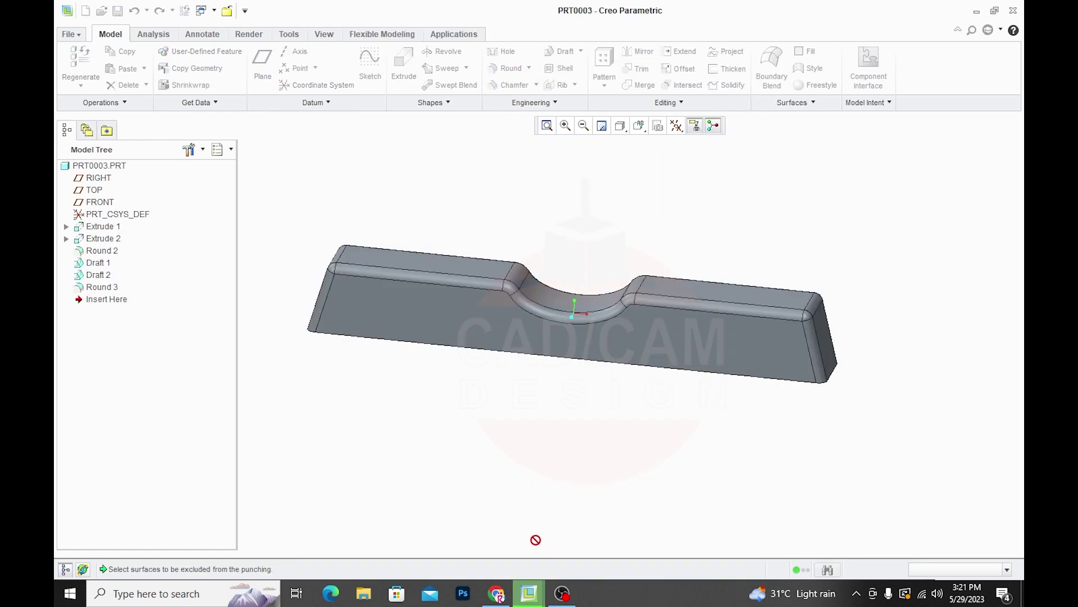
# Step: Delete the Extrude 2 notch feature along with its dependent rounds
pyautogui.click(101, 250)
pyautogui.rightClick(101, 239)
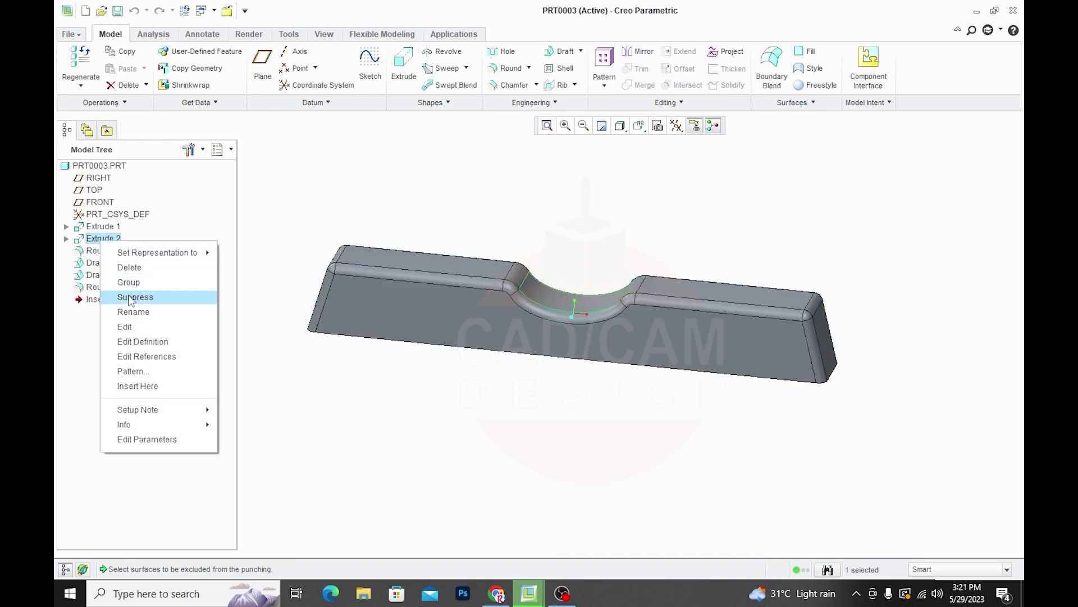
pyautogui.click(129, 267)
pyautogui.click(470, 311)
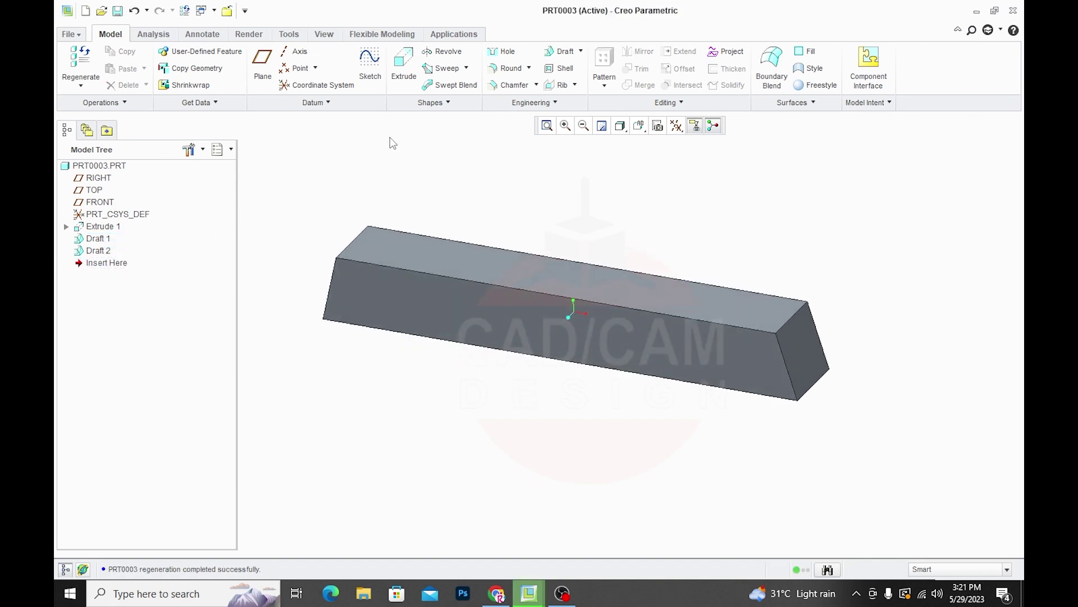
# Step: Round the punch bar's top edges at 0.50, then return to BASE_PLATE
pyautogui.click(507, 68)
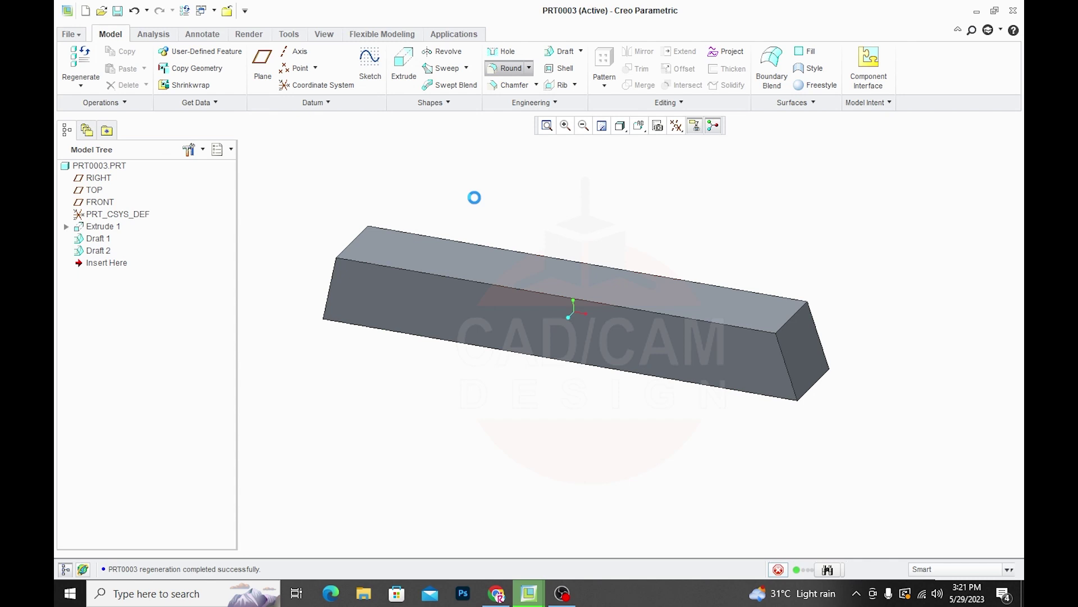
pyautogui.click(471, 283)
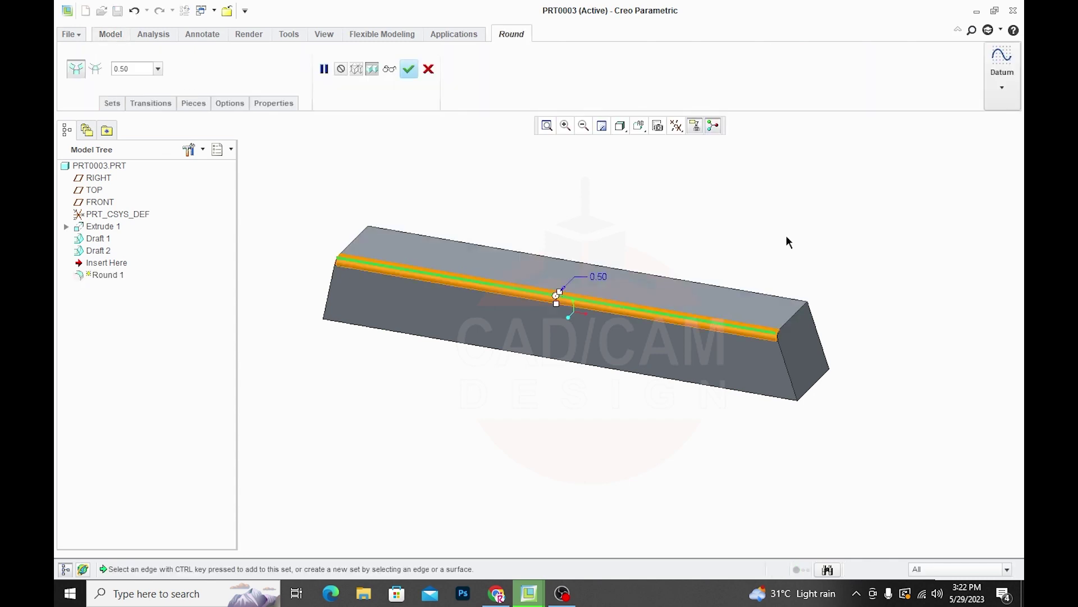
pyautogui.keyDown('ctrl'); pyautogui.click(797, 313); pyautogui.keyUp('ctrl')
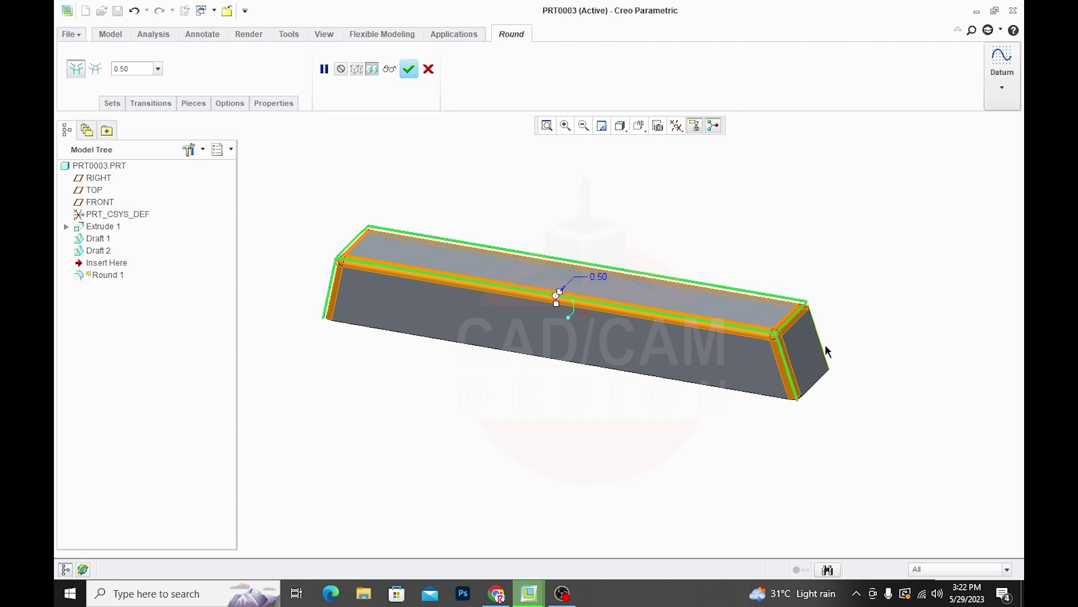
pyautogui.moveTo(825, 354)
pyautogui.mouseDown(button='middle')
pyautogui.moveTo(772, 347)
pyautogui.moveTo(683, 365)
pyautogui.moveTo(661, 407)
pyautogui.mouseUp(button='middle')
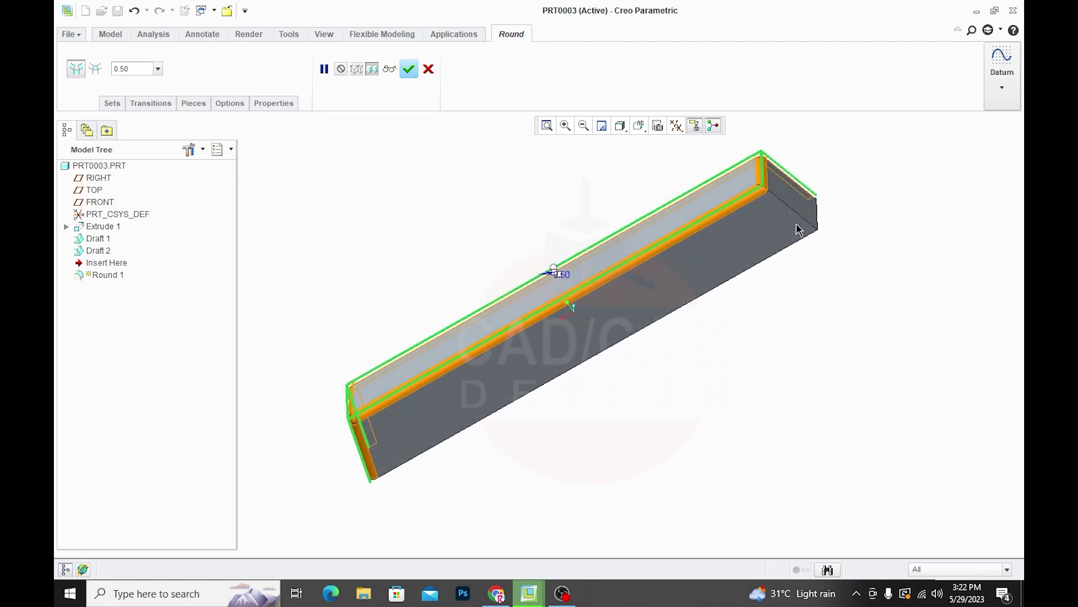
pyautogui.moveTo(739, 318); pyautogui.dragTo(792, 298, button='middle')
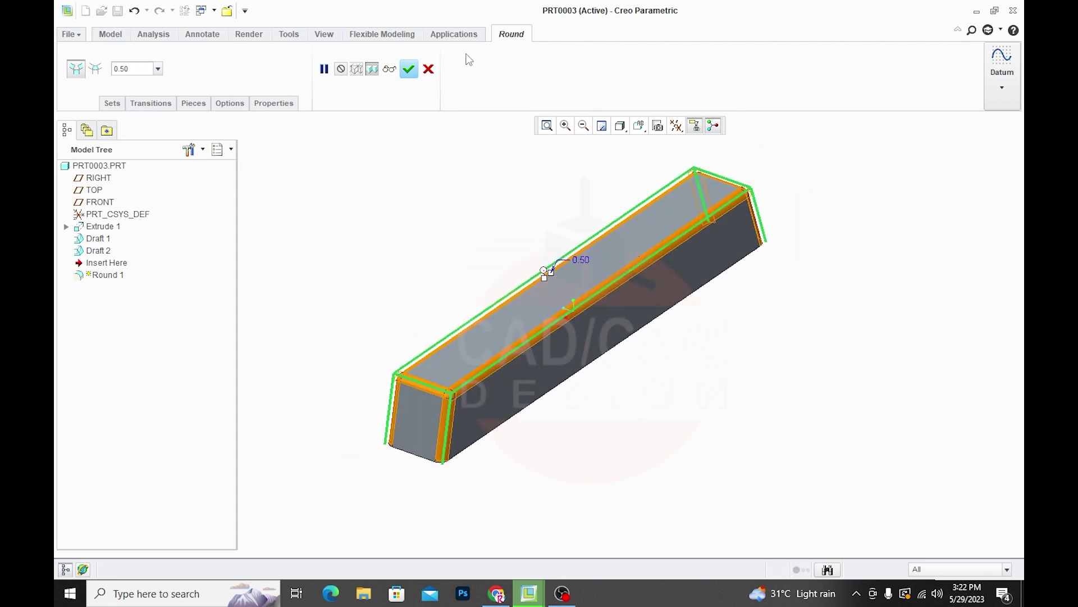
pyautogui.click(411, 71)
pyautogui.moveTo(528, 593)
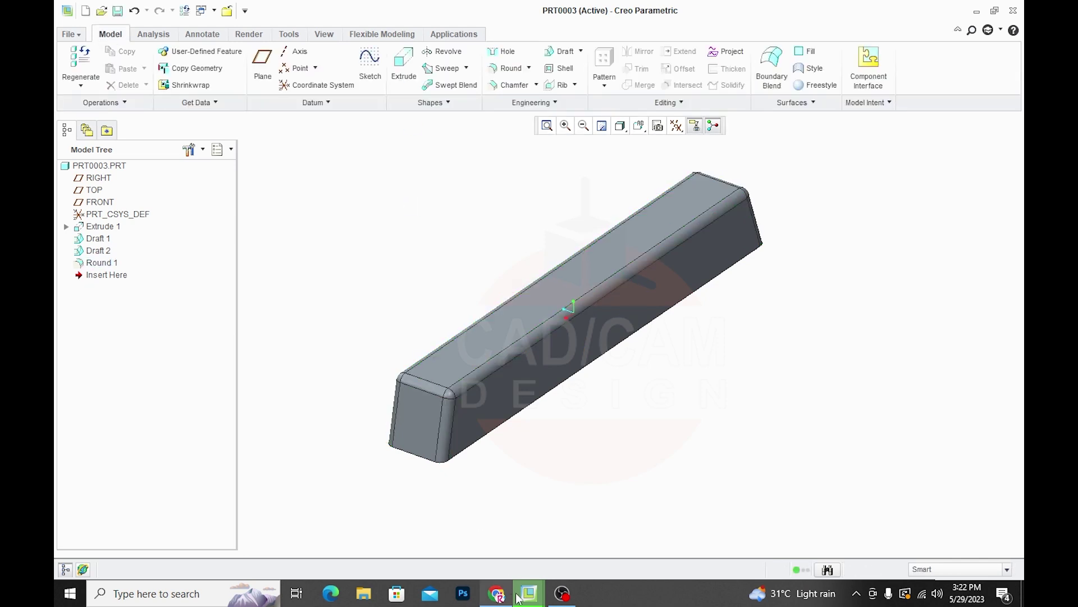
pyautogui.click(671, 531)
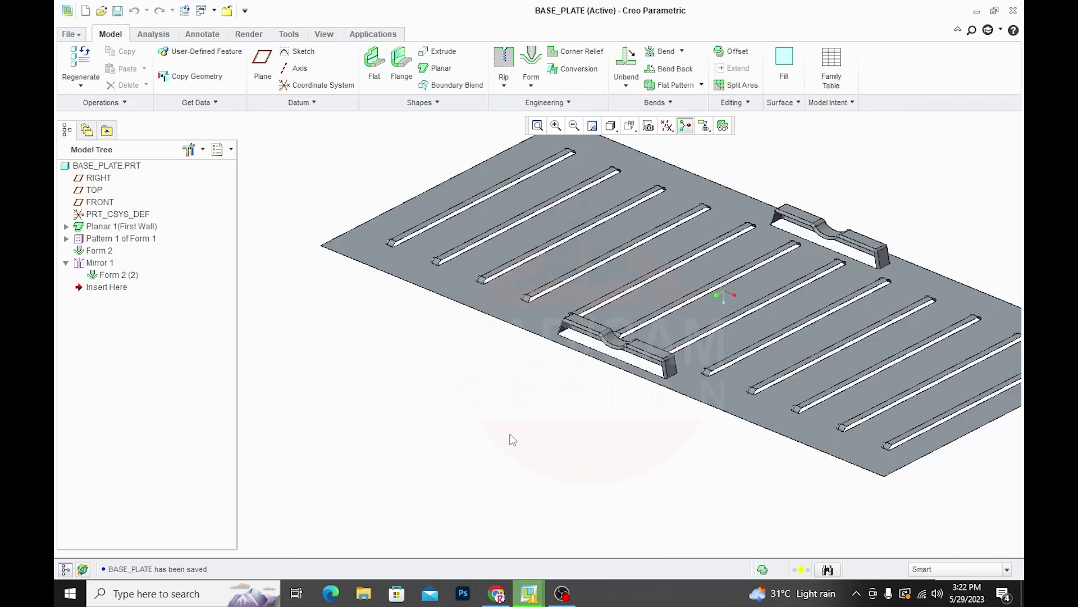
# Step: Regenerate BASE_PLATE and orbit around to inspect the updated bridge forms
pyautogui.click(84, 59)
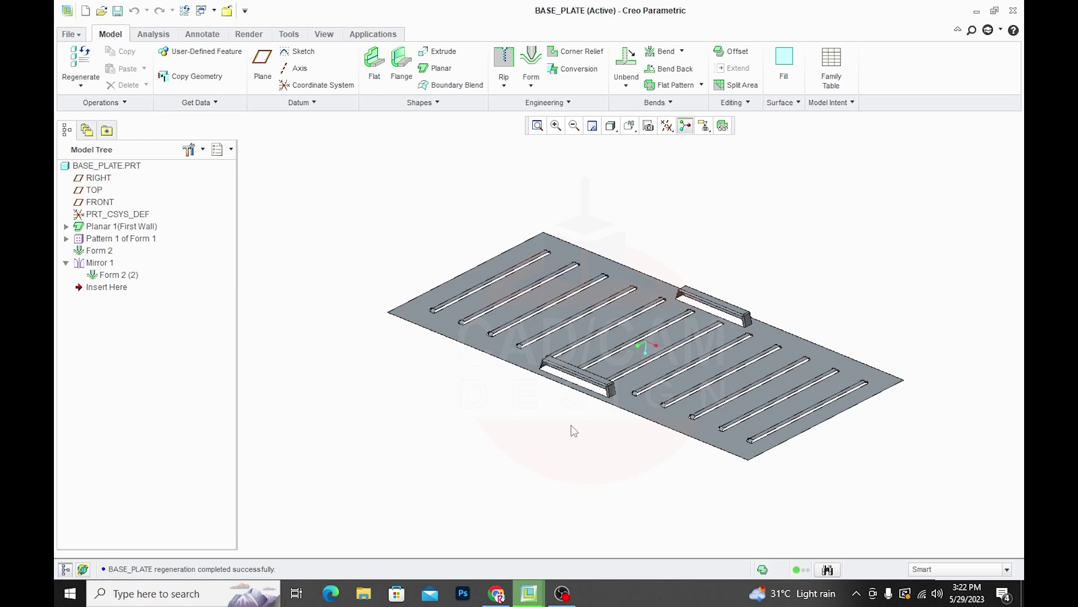
pyautogui.scroll(-2, 730, 320)
pyautogui.scroll(-3, 753, 310)
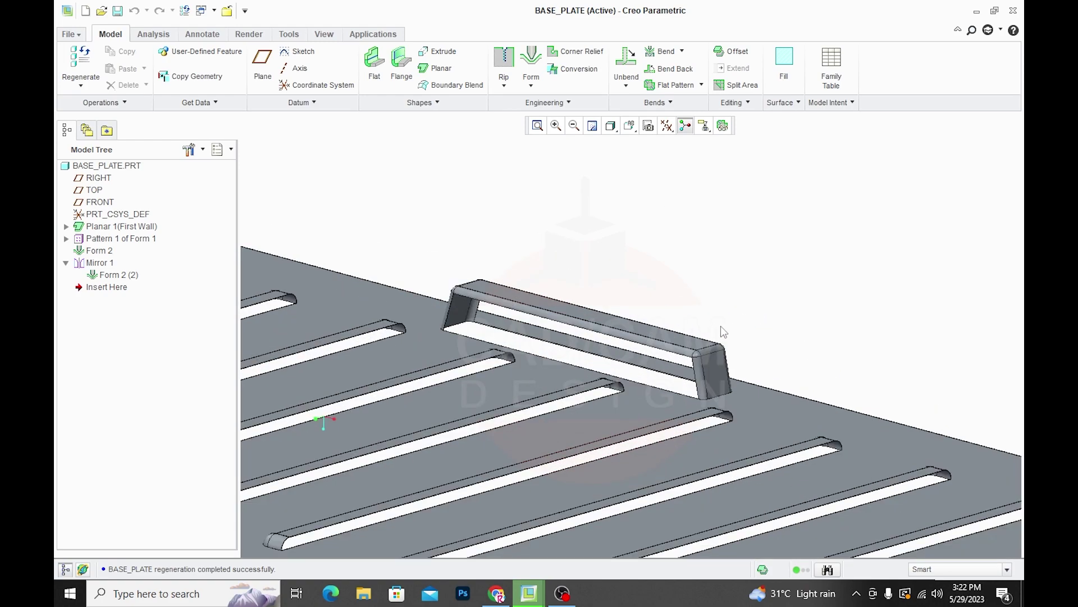
pyautogui.moveTo(719, 336)
pyautogui.mouseDown(button='middle')
pyautogui.moveTo(638, 336)
pyautogui.moveTo(713, 313)
pyautogui.moveTo(705, 327)
pyautogui.mouseUp(button='middle')
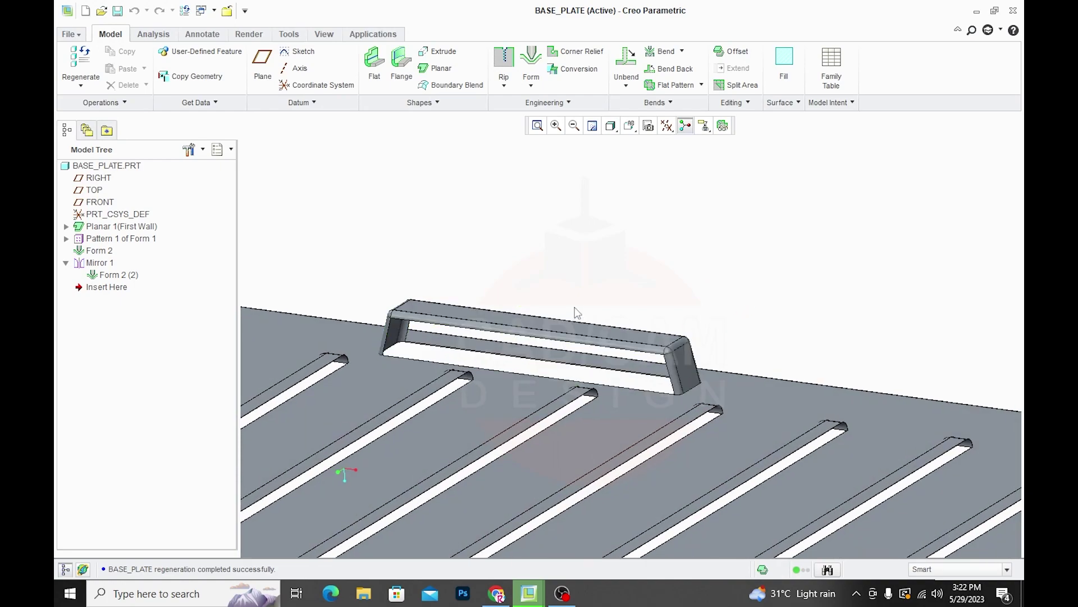
pyautogui.moveTo(575, 312)
pyautogui.mouseDown(button='middle')
pyautogui.moveTo(558, 304)
pyautogui.moveTo(578, 301)
pyautogui.mouseUp(button='middle')
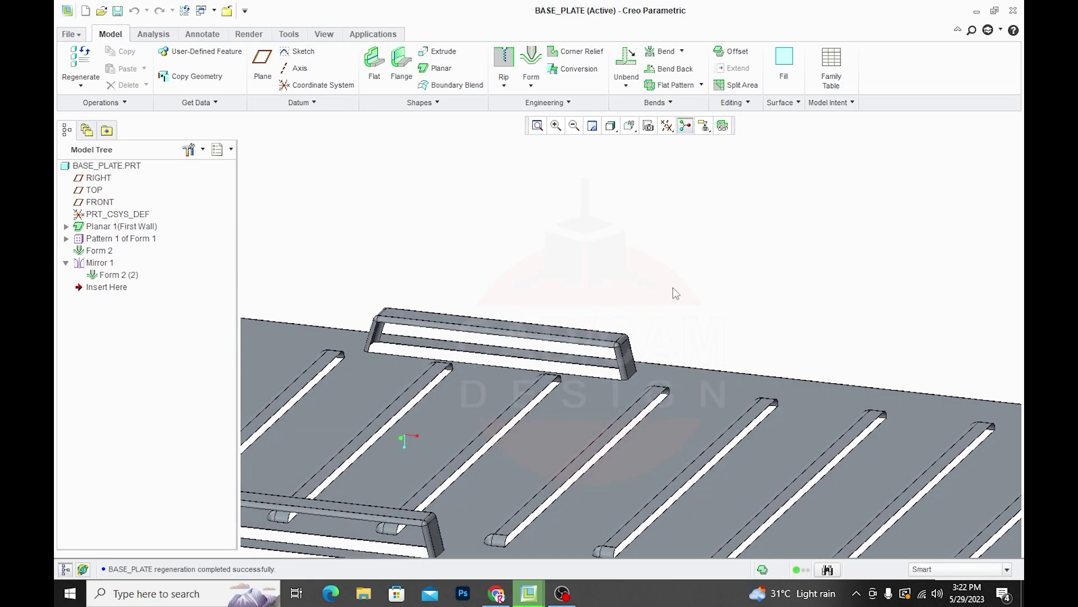
pyautogui.hotkey('ctrl', 'd')
pyautogui.moveTo(716, 281)
pyautogui.mouseDown(button='middle')
pyautogui.moveTo(759, 273)
pyautogui.moveTo(747, 283)
pyautogui.mouseUp(button='middle')
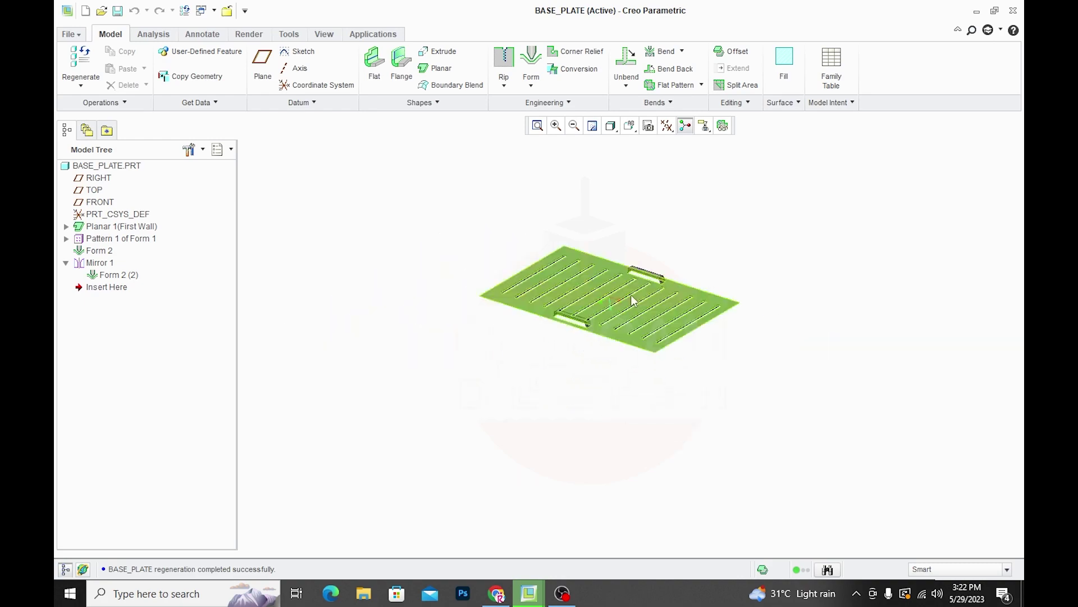
pyautogui.scroll(-5, 632, 278)
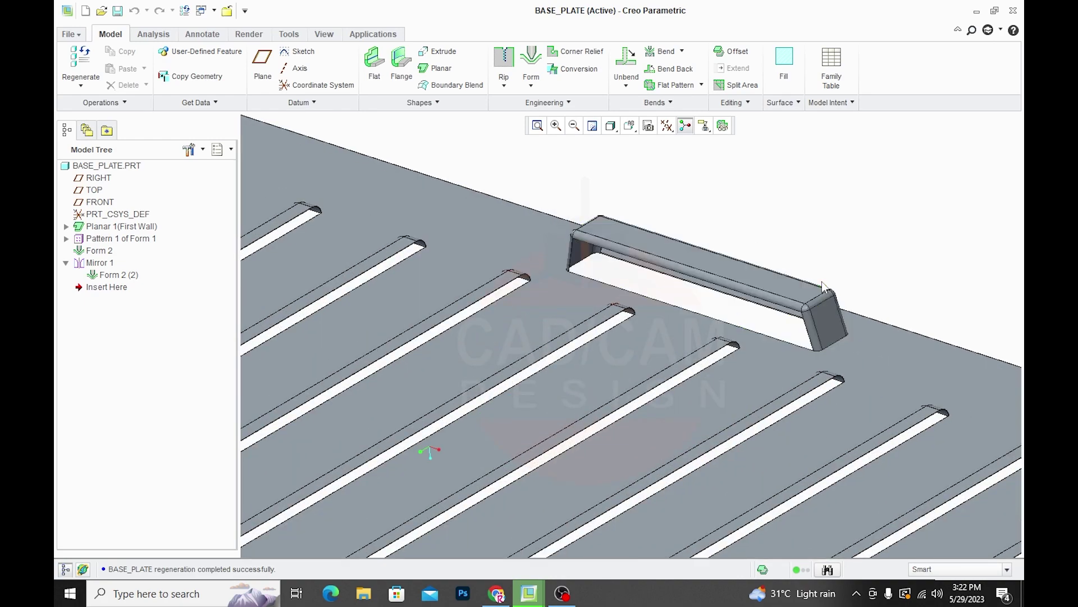
pyautogui.moveTo(756, 264)
pyautogui.mouseDown(button='middle')
pyautogui.moveTo(767, 253)
pyautogui.moveTo(651, 264)
pyautogui.mouseUp(button='middle')
pyautogui.scroll(4, 765, 247)
pyautogui.moveTo(683, 438)
pyautogui.mouseDown(button='middle')
pyautogui.moveTo(694, 344)
pyautogui.moveTo(713, 411)
pyautogui.moveTo(636, 412)
pyautogui.mouseUp(button='middle')
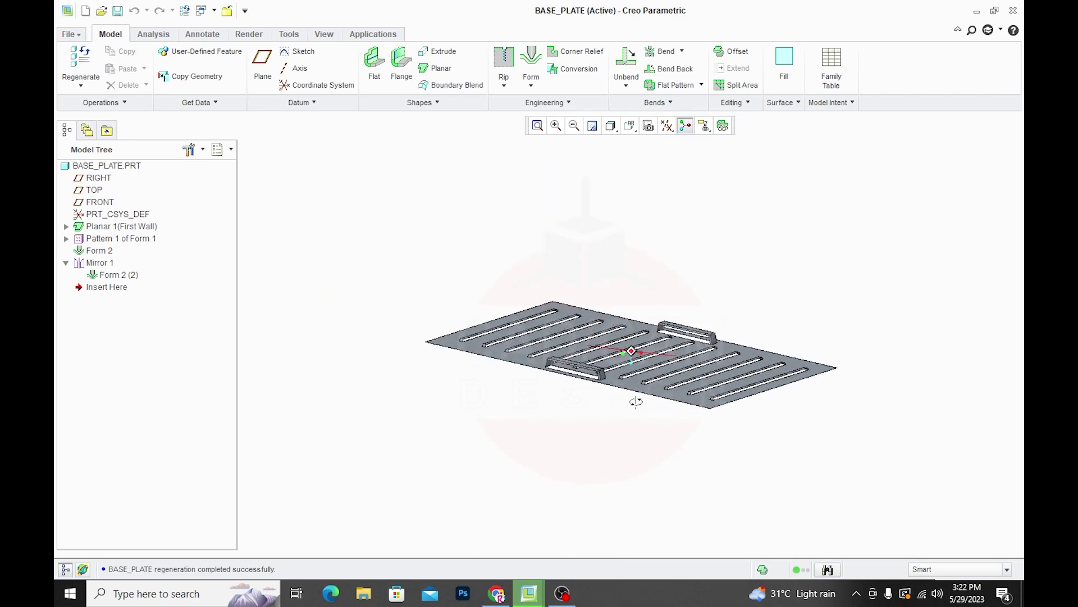
pyautogui.scroll(2, 667, 366)
pyautogui.scroll(2, 516, 301)
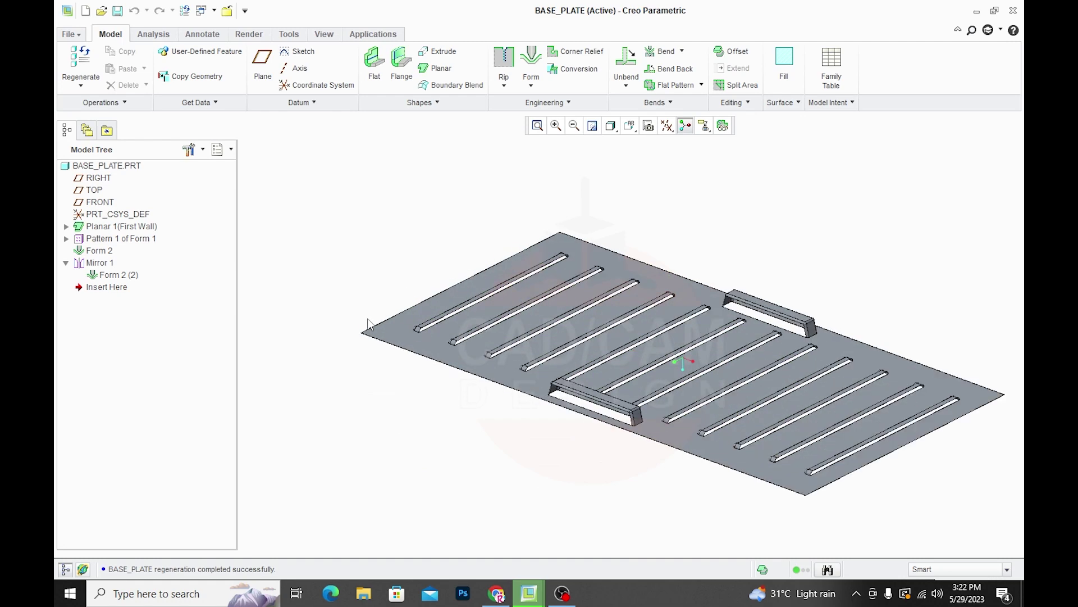
pyautogui.scroll(3, 461, 319)
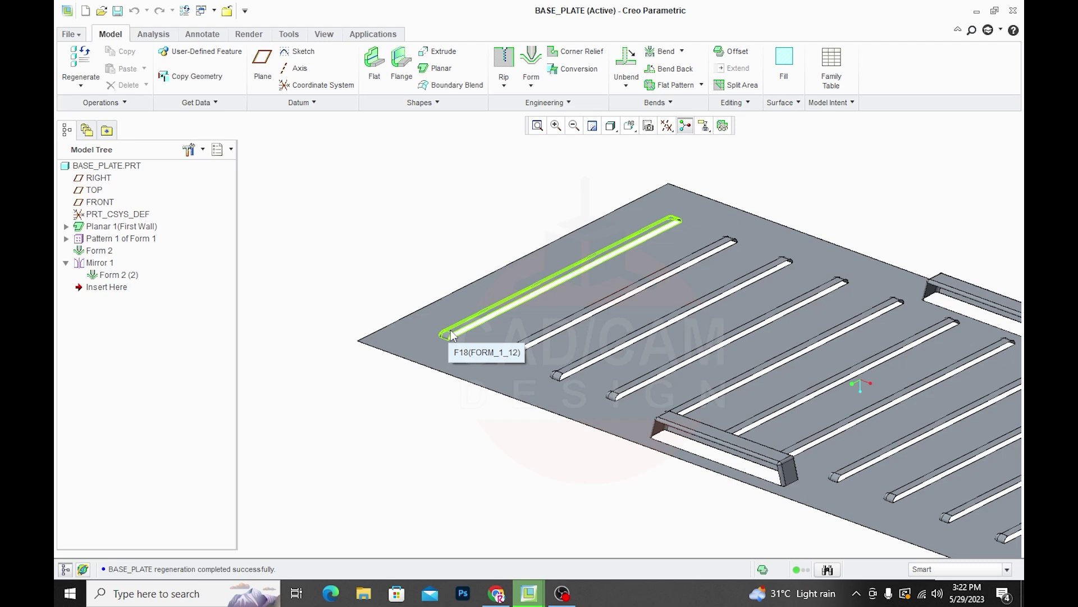
# Step: Open and close the Form dropdown while adjusting the view
pyautogui.click(530, 83)
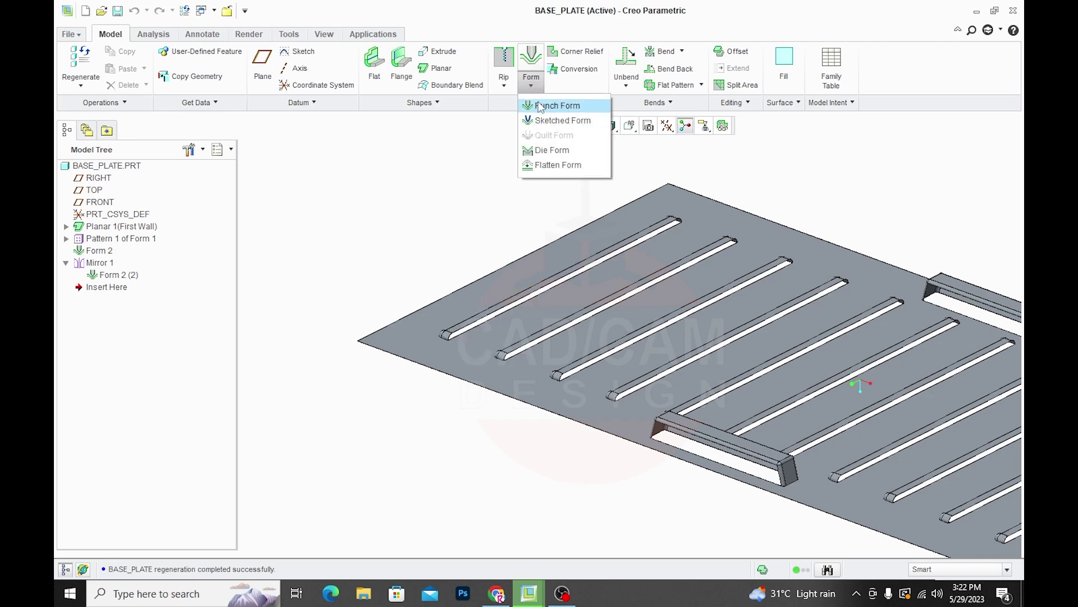
pyautogui.scroll(-5, 490, 282)
pyautogui.moveTo(373, 339); pyautogui.dragTo(371, 341, button='middle')
pyautogui.scroll(2, 394, 345)
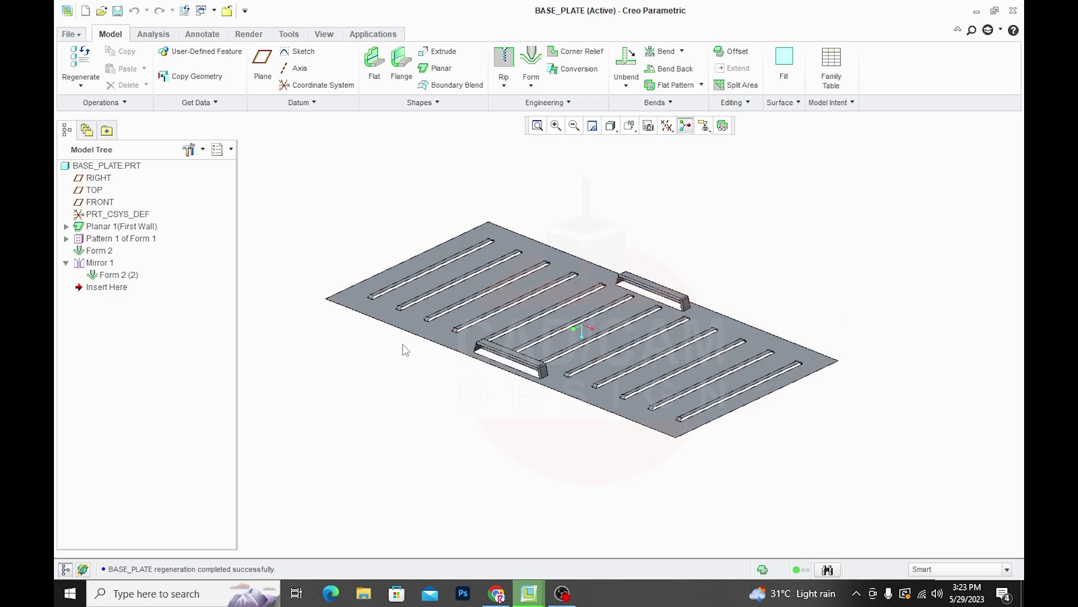